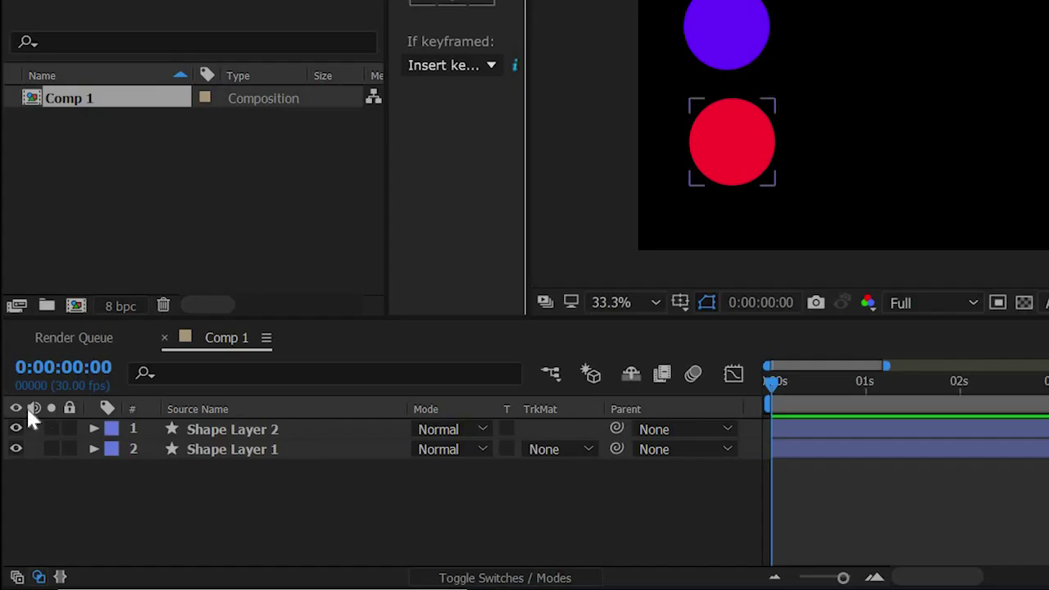
Select each circle's layer, deselect, then hide and reshow the purple and red circles.
click(204, 424)
click(209, 447)
click(218, 485)
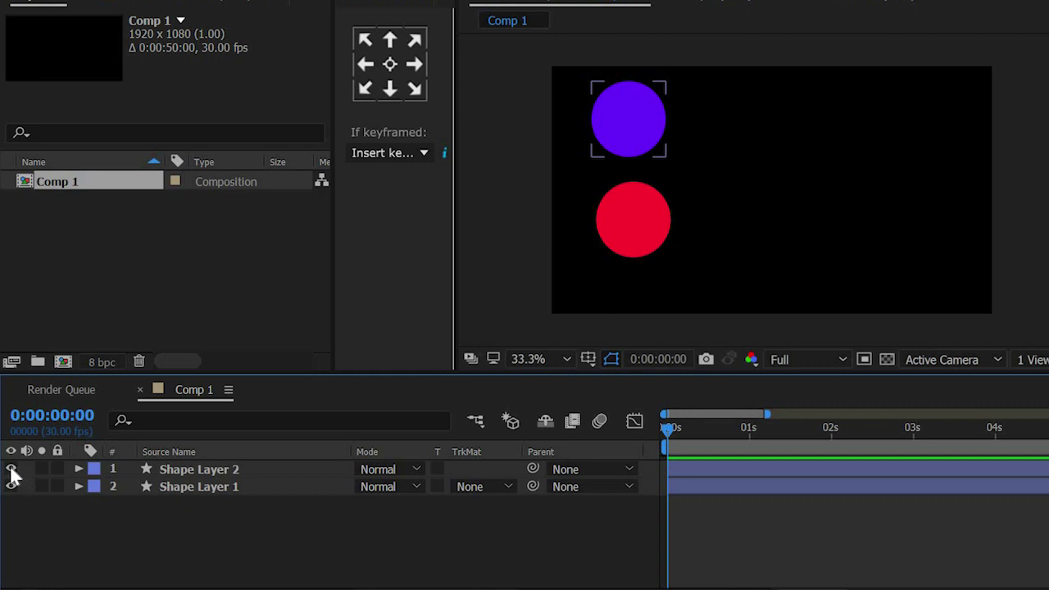
click(10, 471)
click(11, 471)
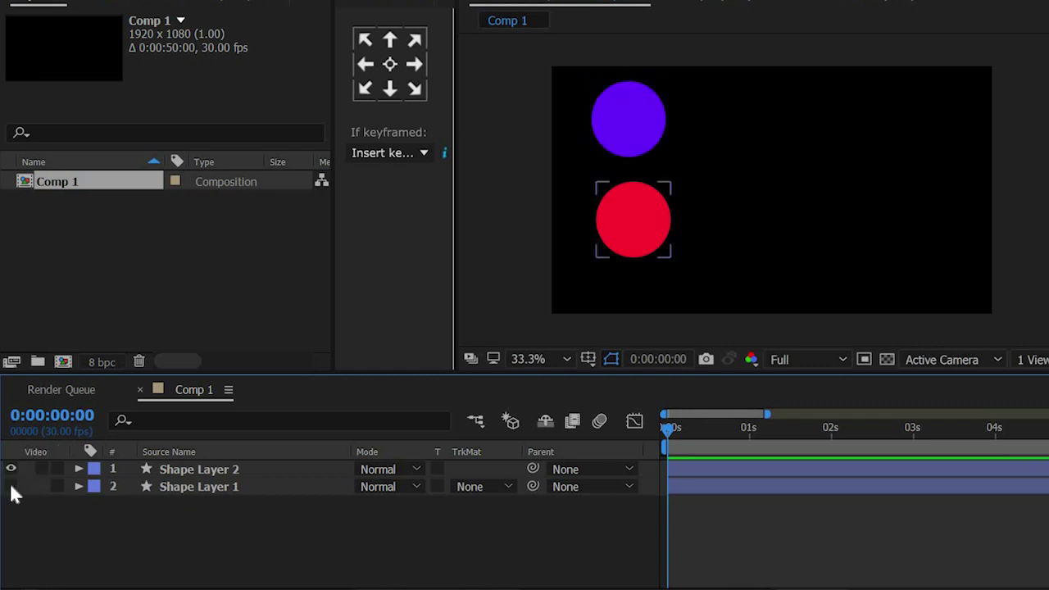
click(11, 486)
click(11, 486)
click(10, 469)
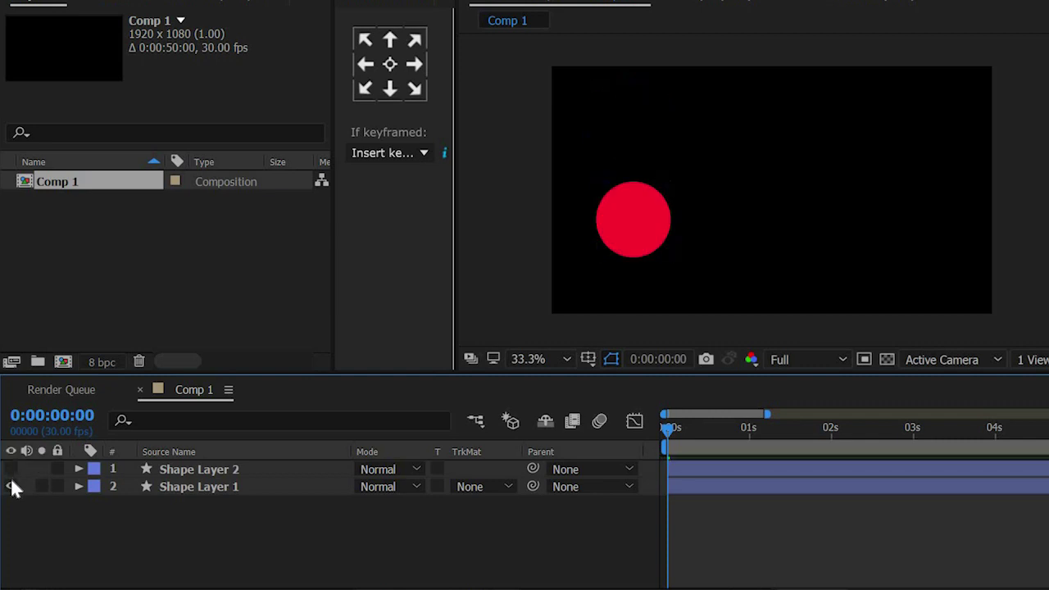
click(10, 468)
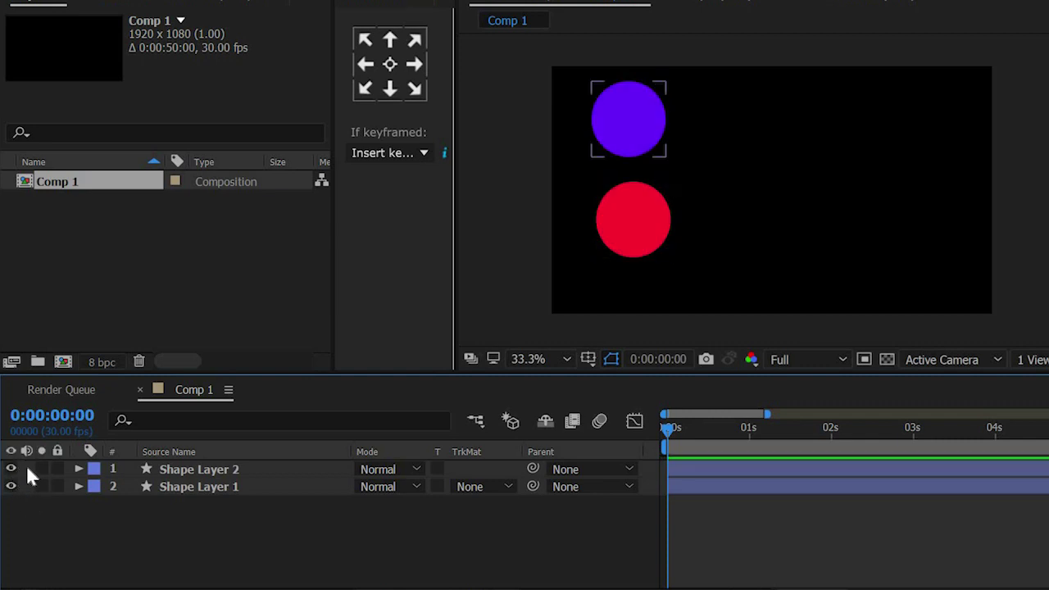
Select Shape Layer 2 and Shape Layer 1 in turn, deselecting all with F2.
click(154, 467)
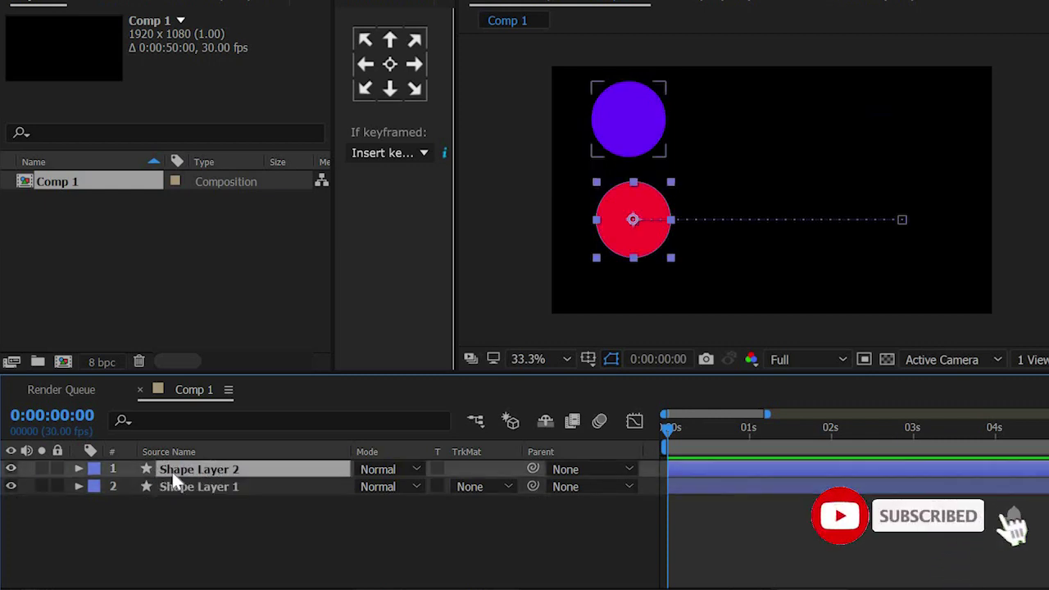
click(181, 486)
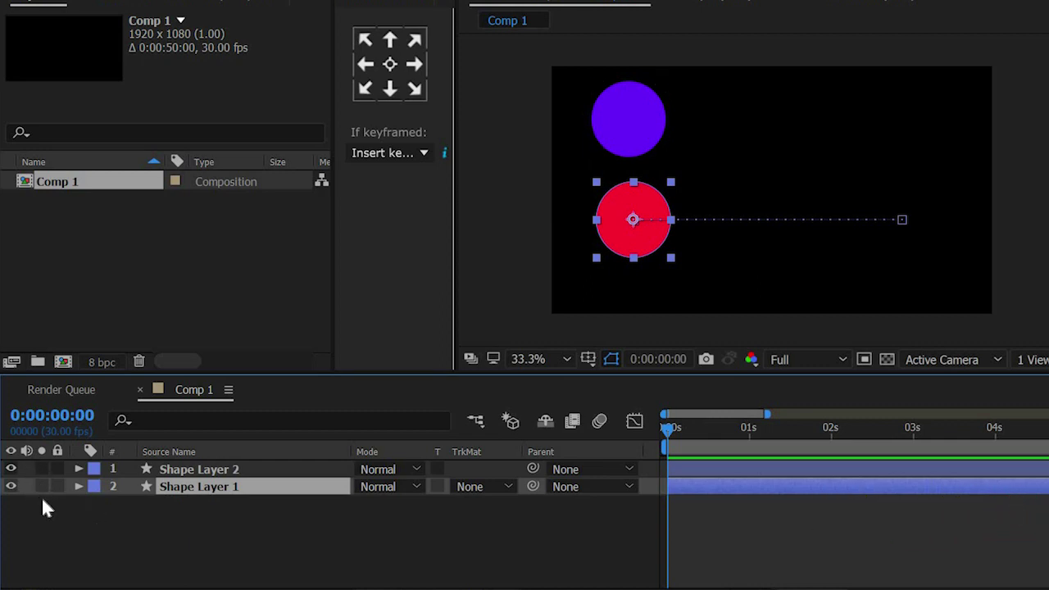
click(256, 499)
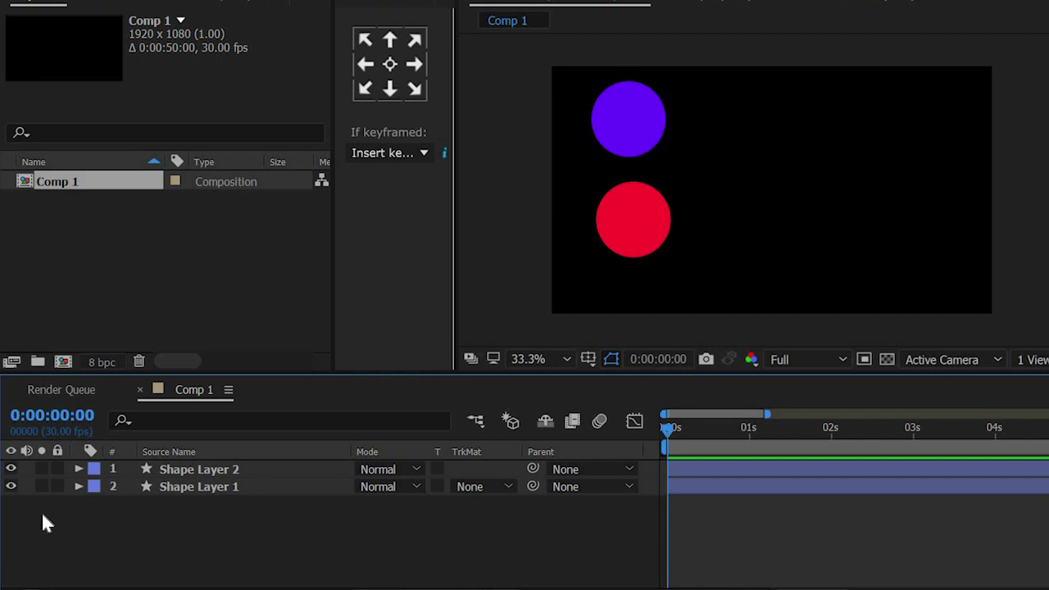
click(241, 469)
key(F2)
click(37, 471)
Toggle solo on Shape Layer 2 repeatedly, ending with solo off so the red circle returns.
click(43, 469)
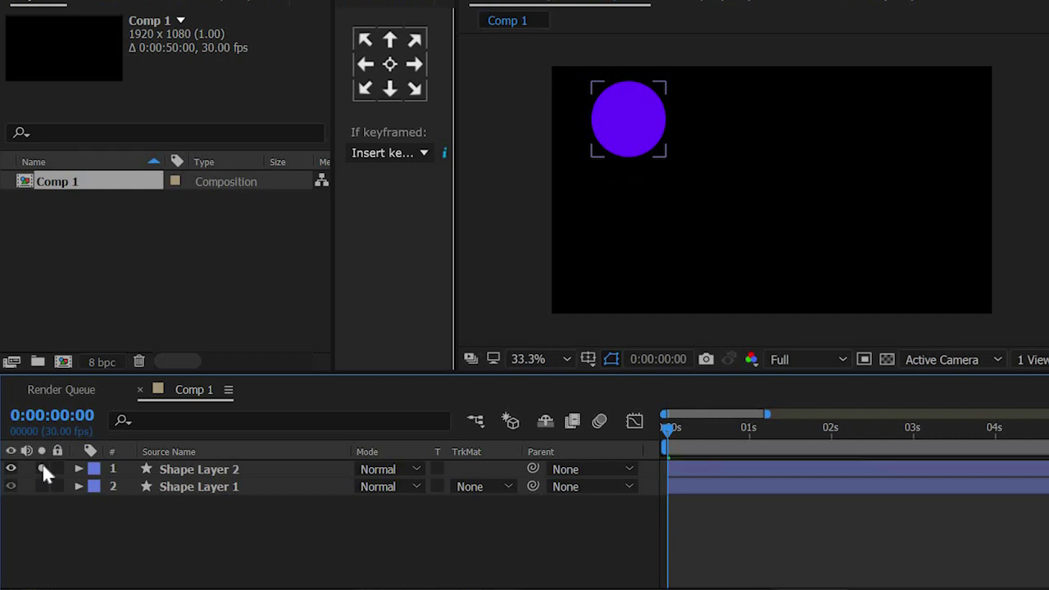
click(43, 465)
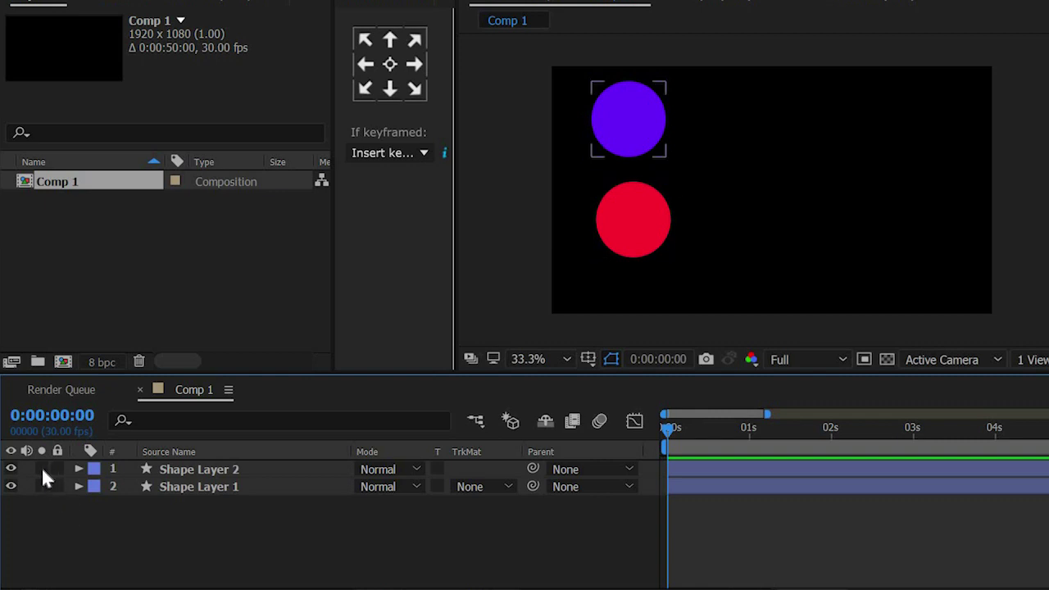
click(43, 470)
click(42, 469)
click(43, 469)
click(42, 468)
click(42, 469)
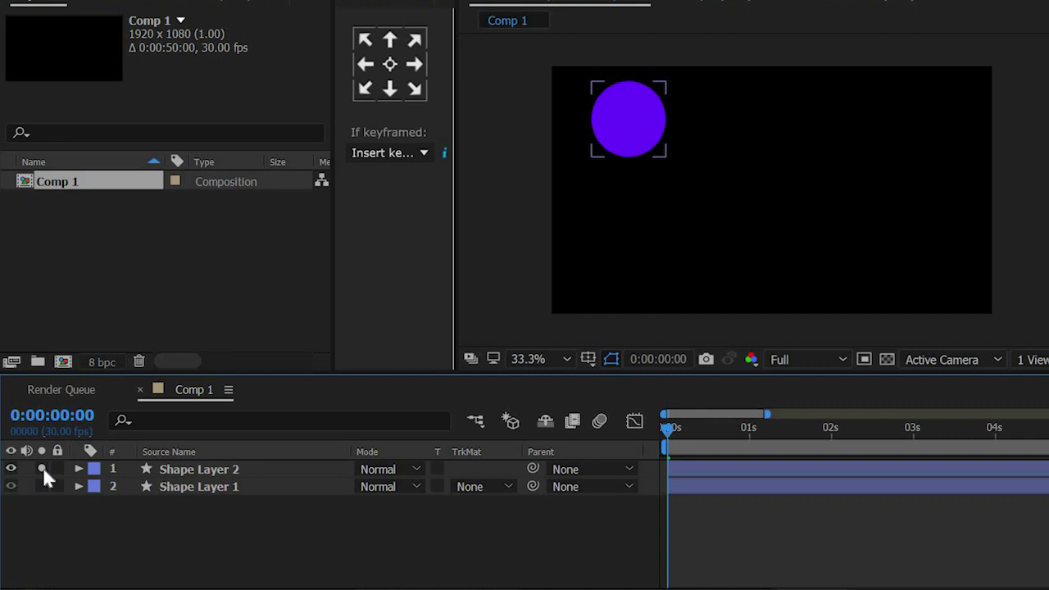
click(42, 468)
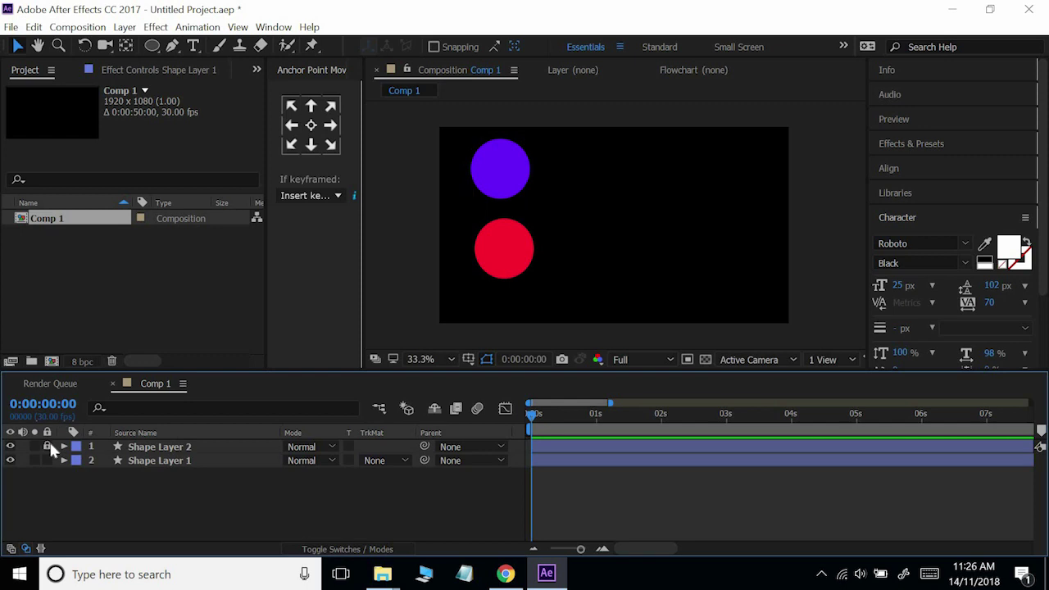
Lock and unlock Shape Layer 2 twice, leaving it unlocked.
click(47, 447)
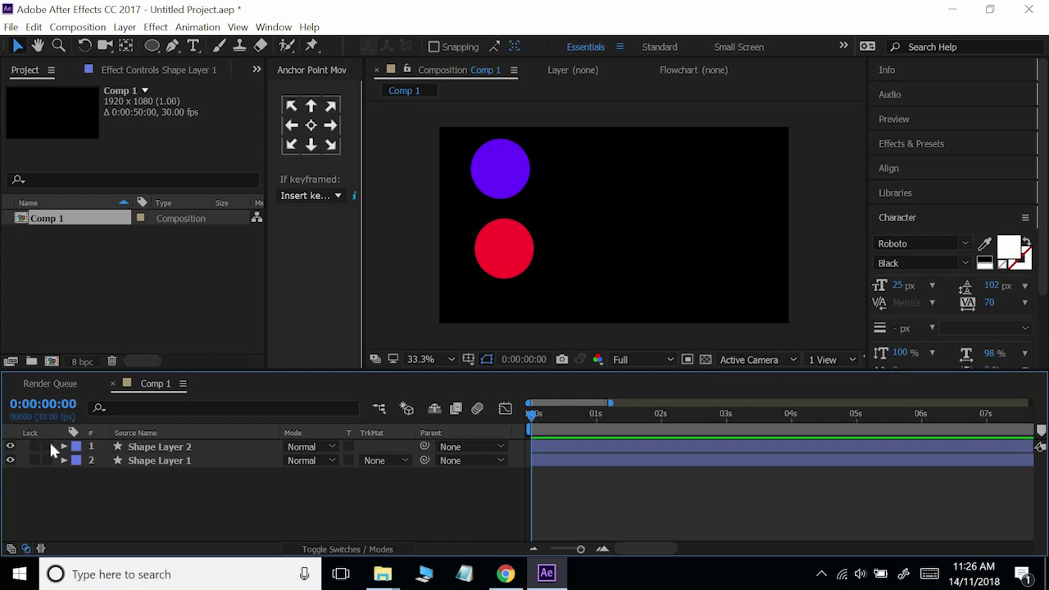
click(47, 446)
click(46, 446)
click(46, 446)
Alternate the selection between Shape Layer 2 and Shape Layer 1, ending on Shape Layer 2.
click(136, 448)
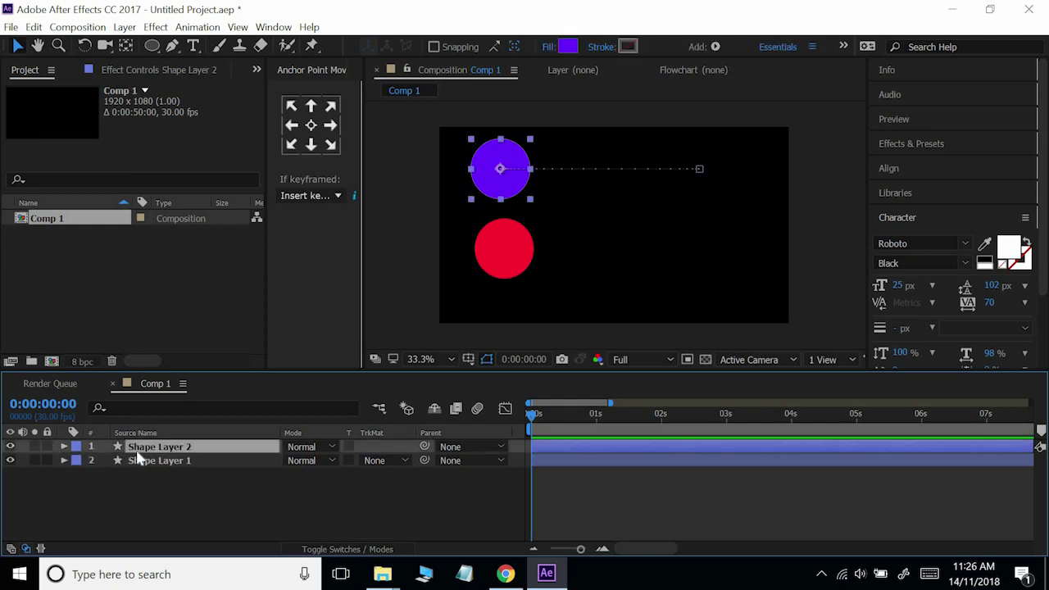
click(143, 461)
click(153, 448)
click(153, 460)
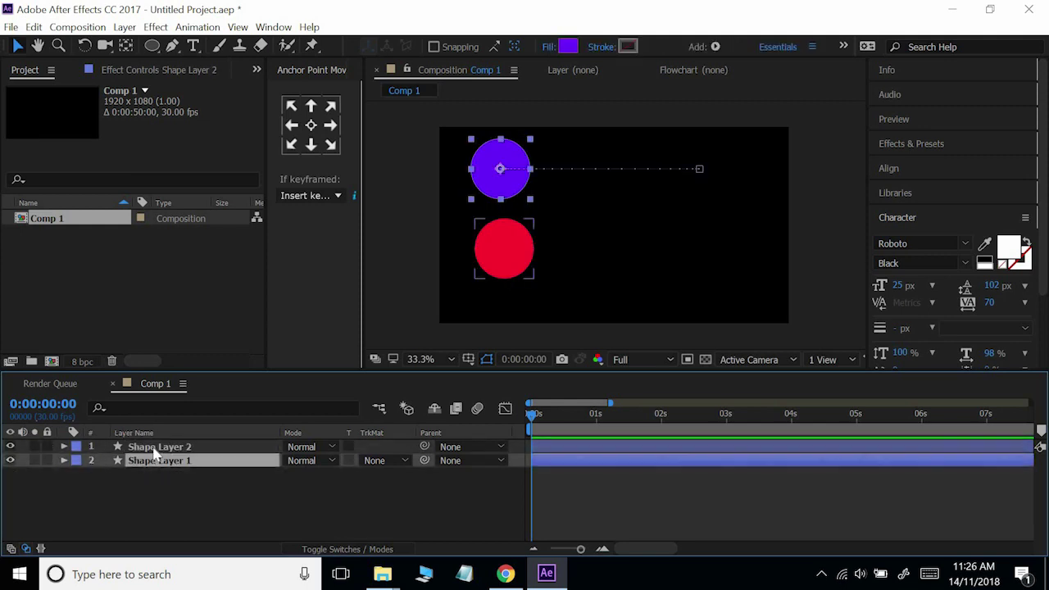
click(156, 449)
click(161, 462)
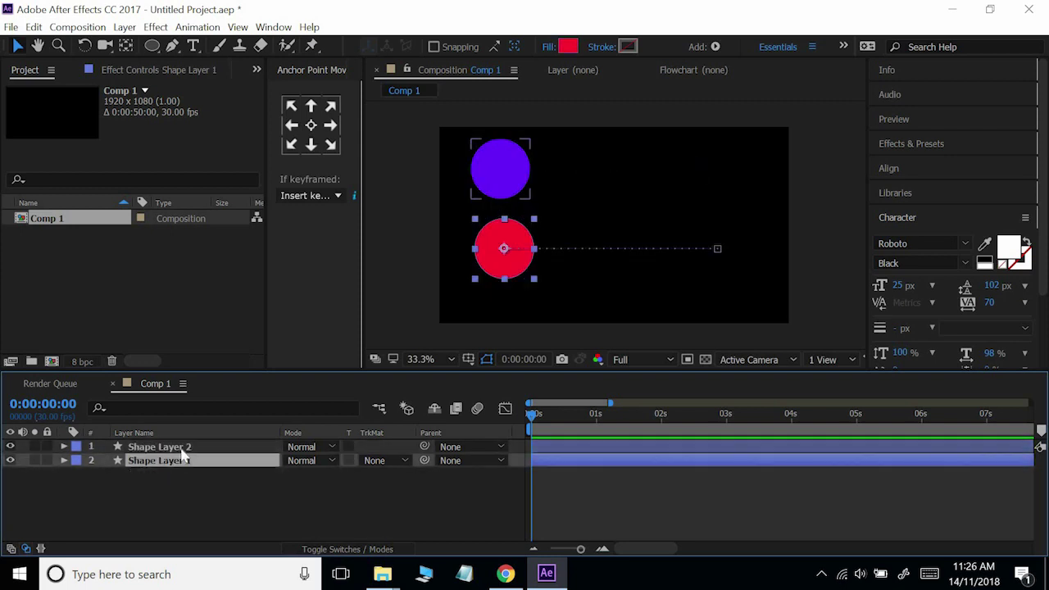
click(156, 448)
click(160, 460)
click(156, 448)
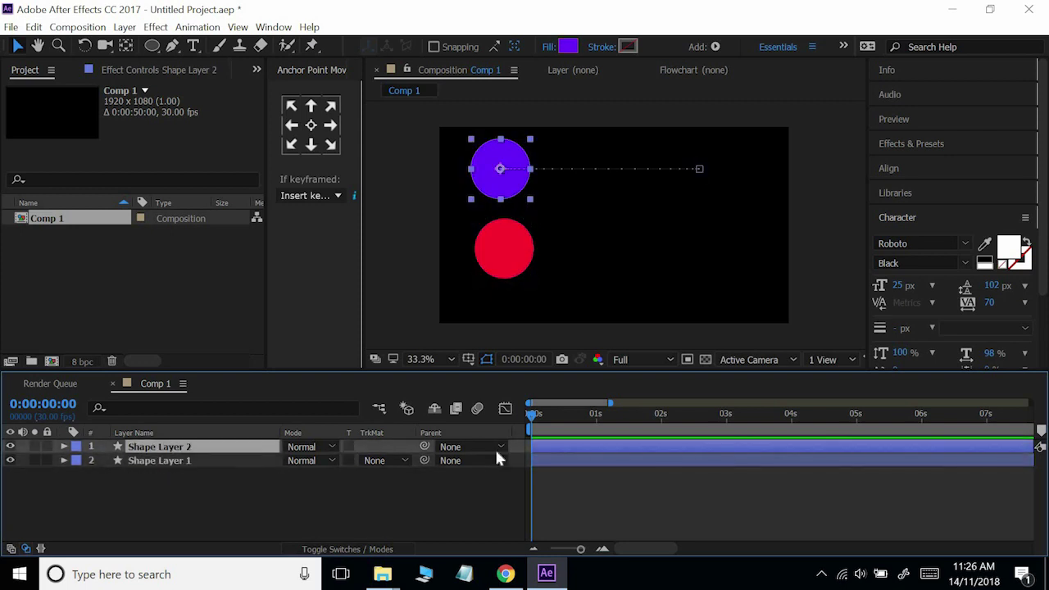
click(158, 462)
click(166, 450)
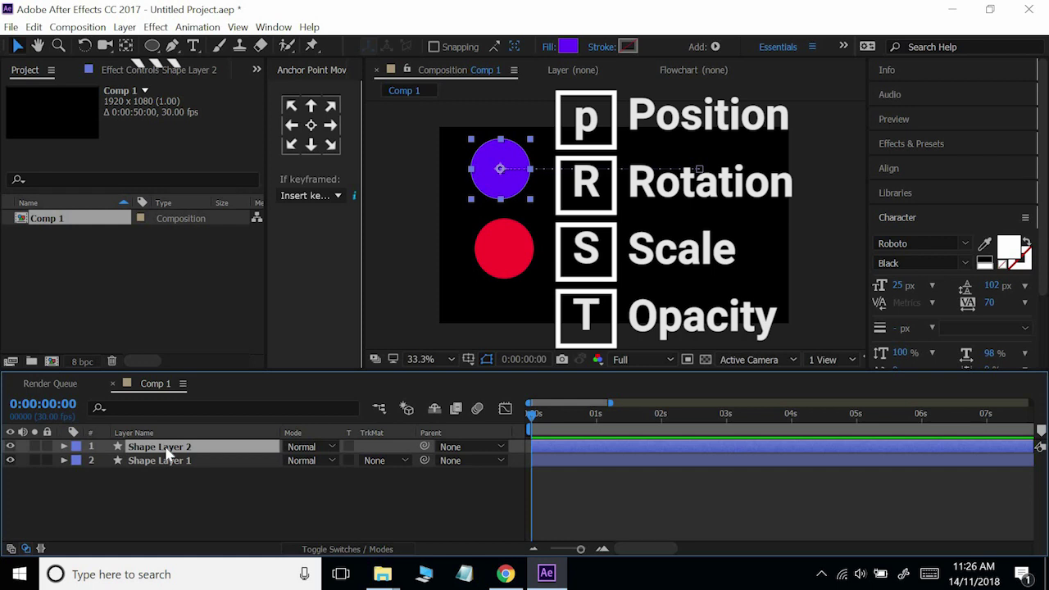
click(166, 460)
click(163, 447)
Expand Shape Layer 2's Transform group, then use U to show only keyframed Position 336.0,231.0.
click(64, 447)
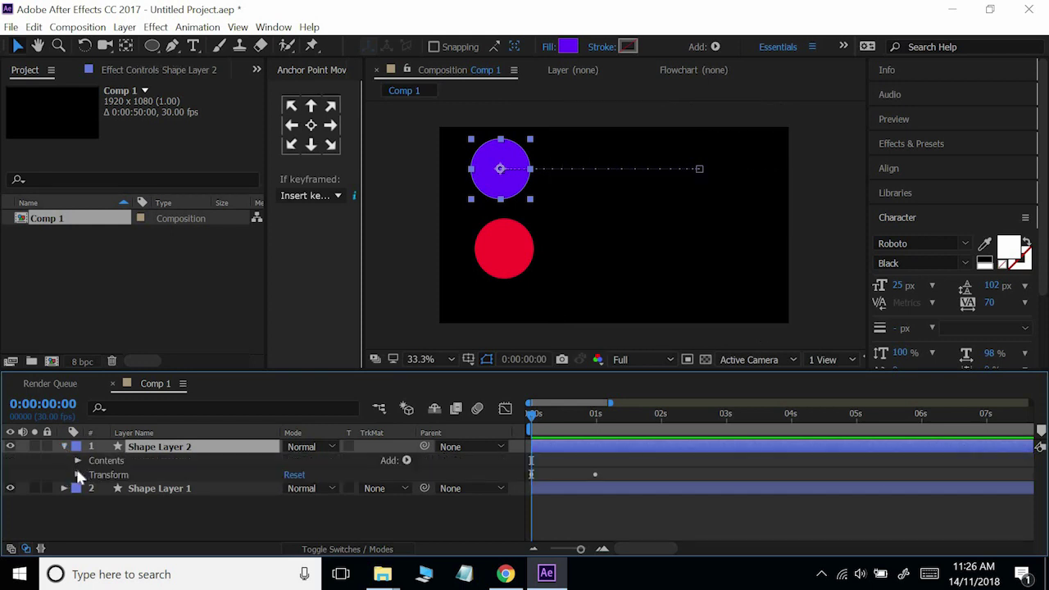
click(78, 475)
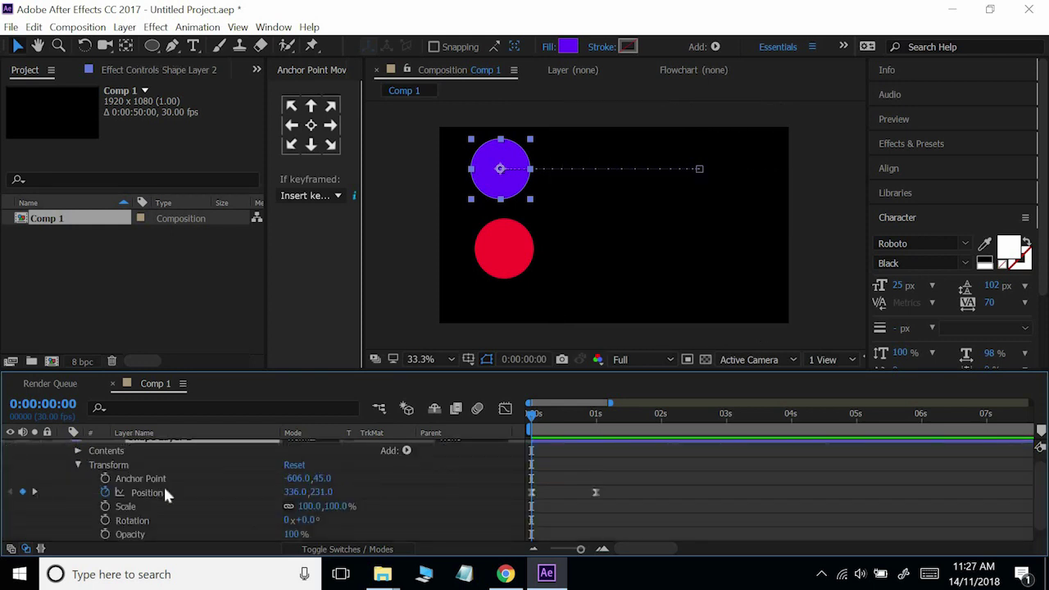
scroll(166, 491, down, 1)
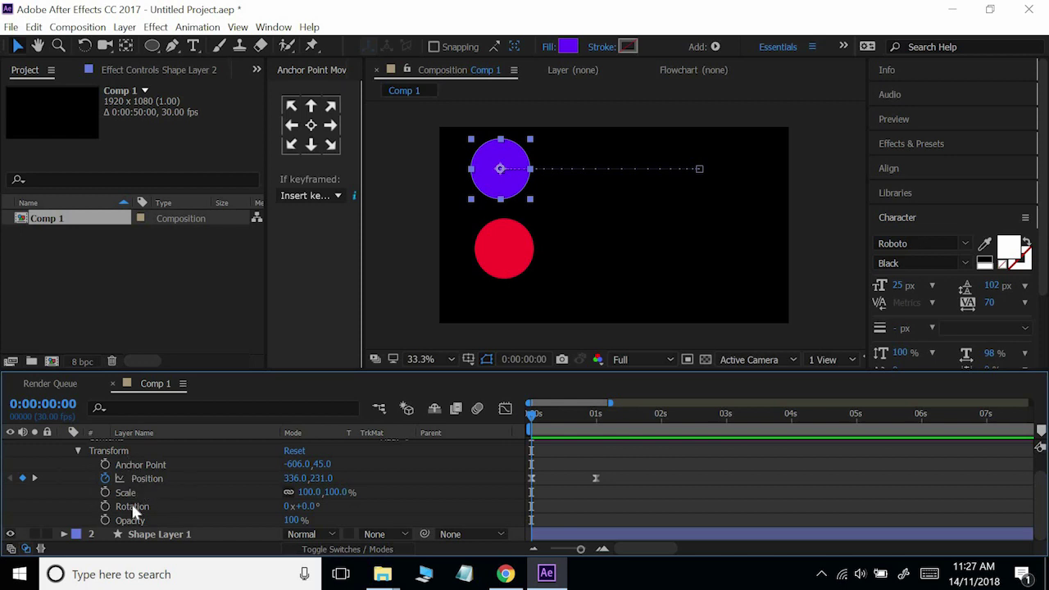
scroll(134, 509, up, 2)
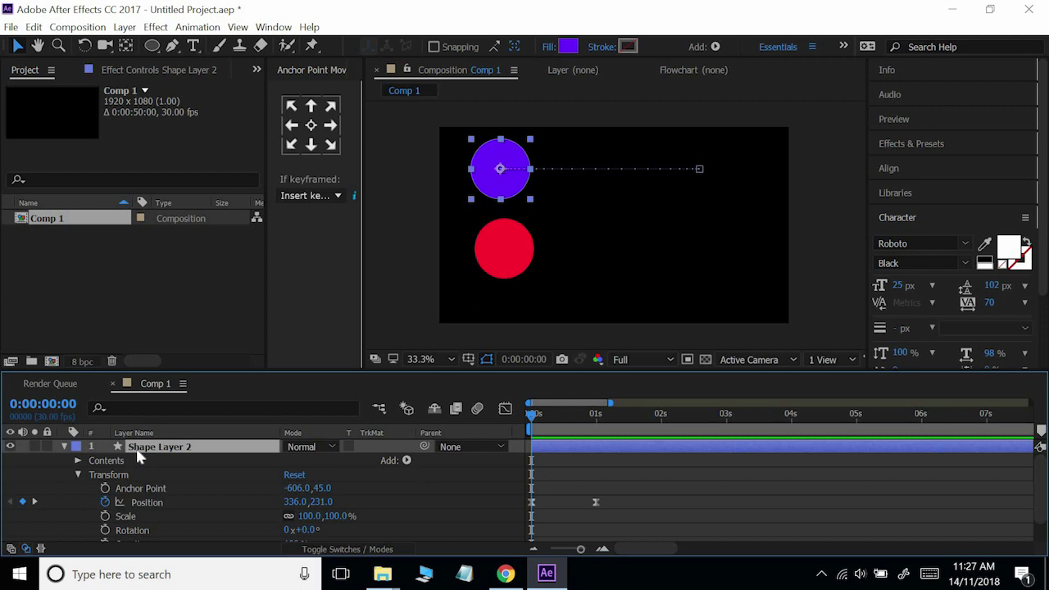
key(u)
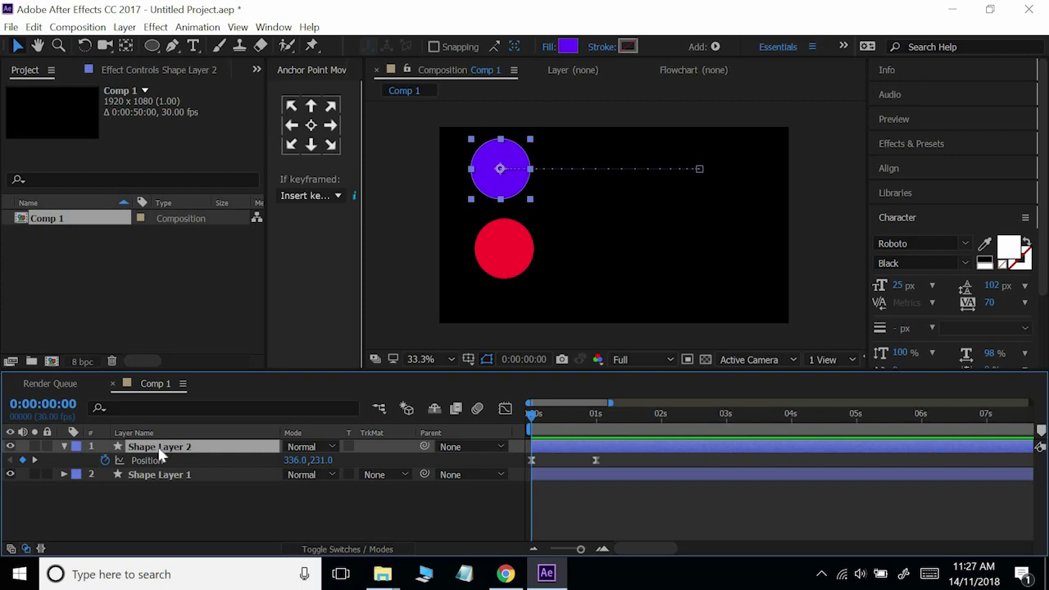
Use P, R, T and Shift shortcuts to display Position, Rotation (0x+0.0°) and Opacity (100%) together.
key(shift+r)
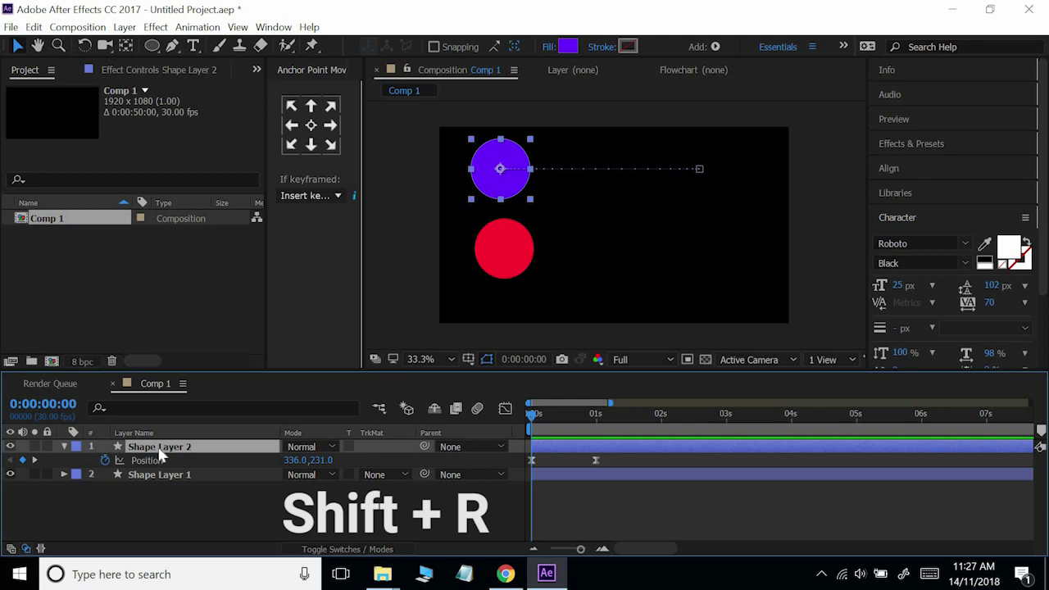
key(shift+r)
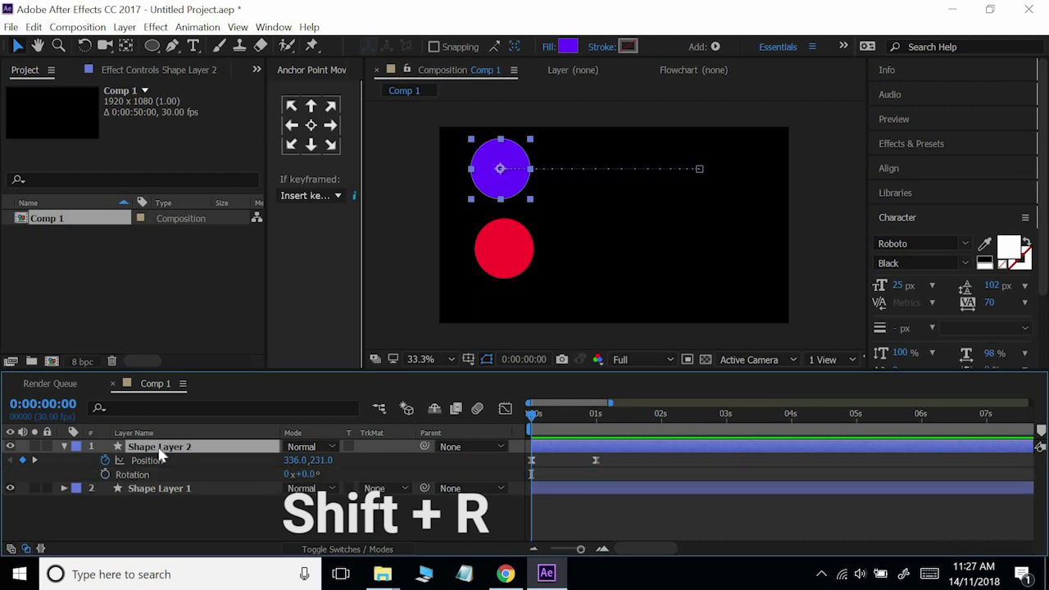
click(155, 463)
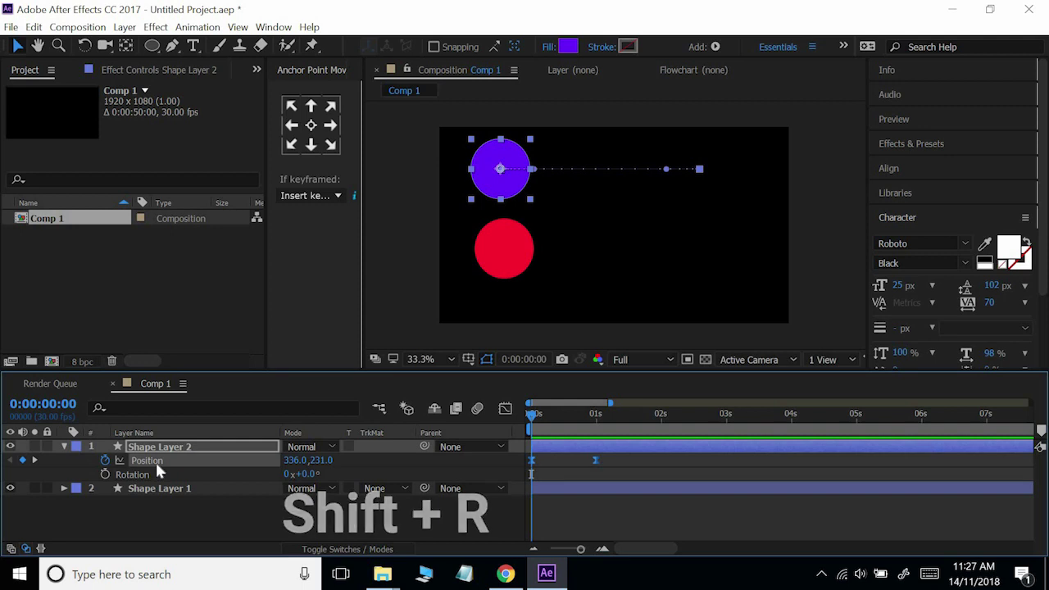
key(ctrl+grave)
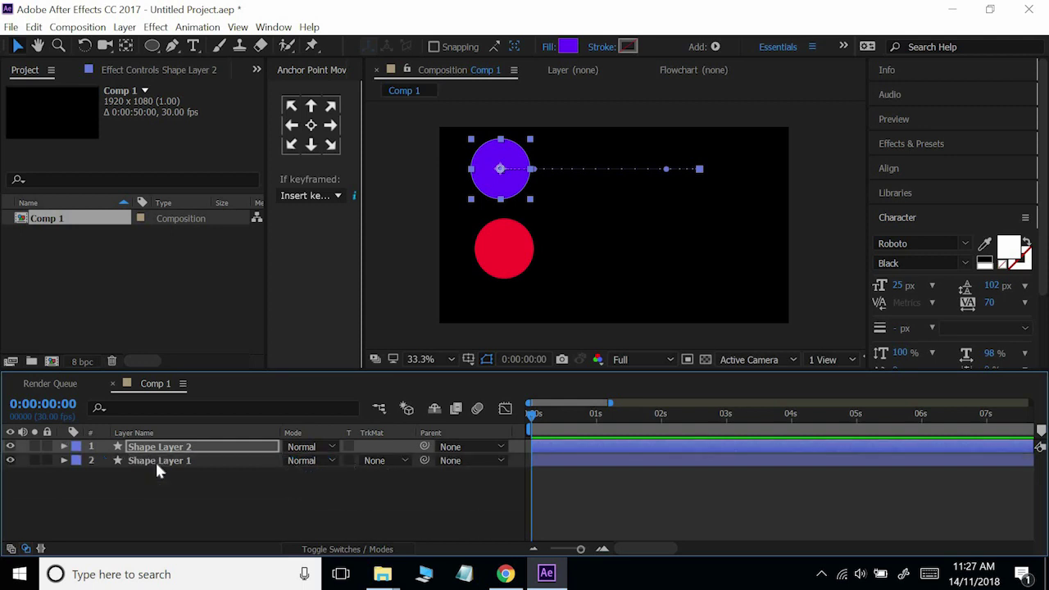
key(p)
key(r)
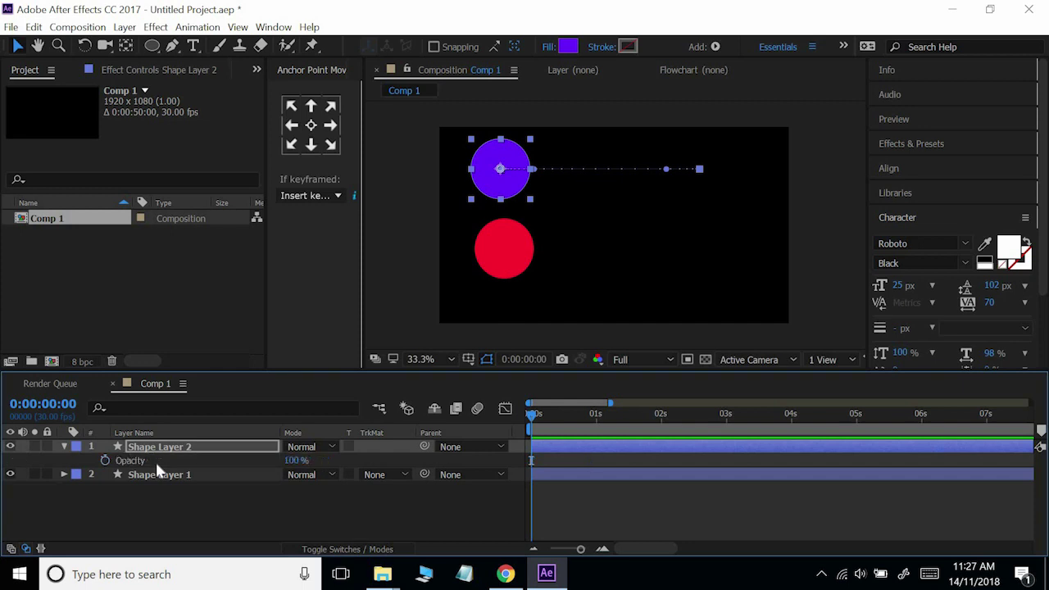
key(t)
key(r)
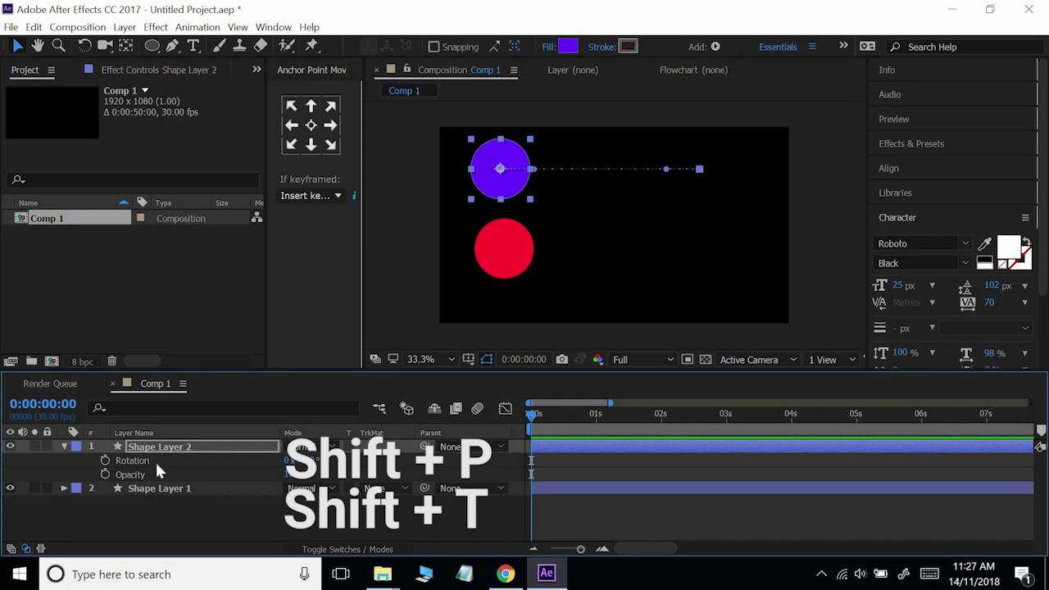
key(shift+p)
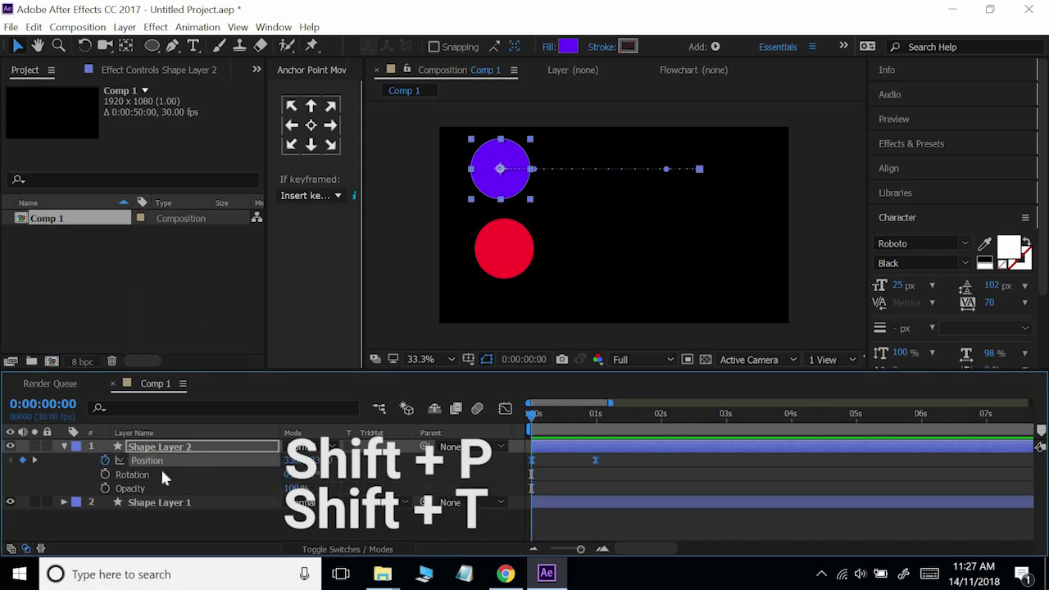
Keyframe Shape Layer 2's Rotation and Opacity at 0 s and at frame 24.
click(184, 474)
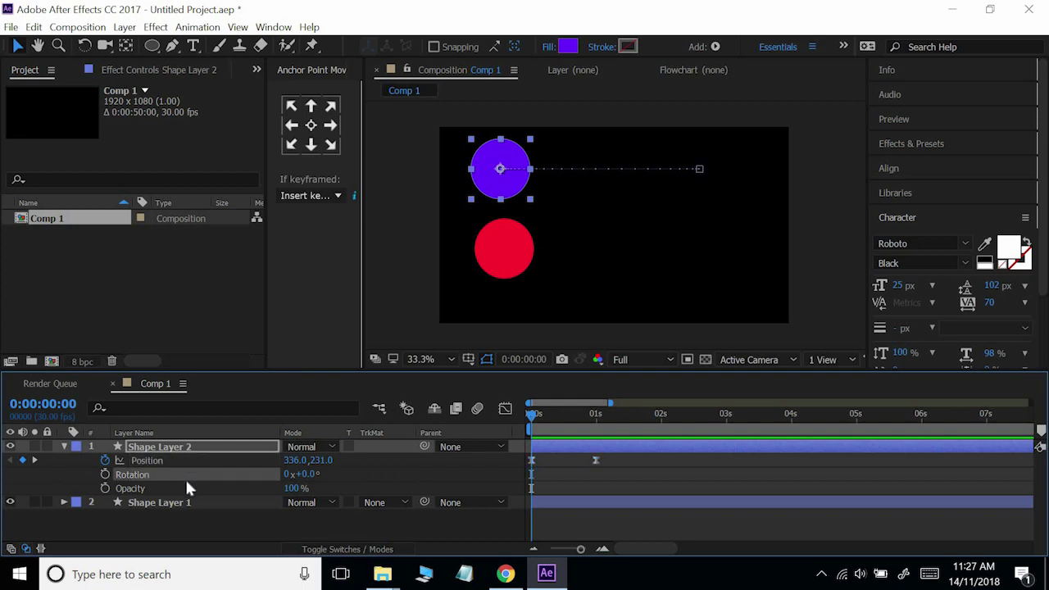
click(184, 488)
click(105, 474)
click(105, 488)
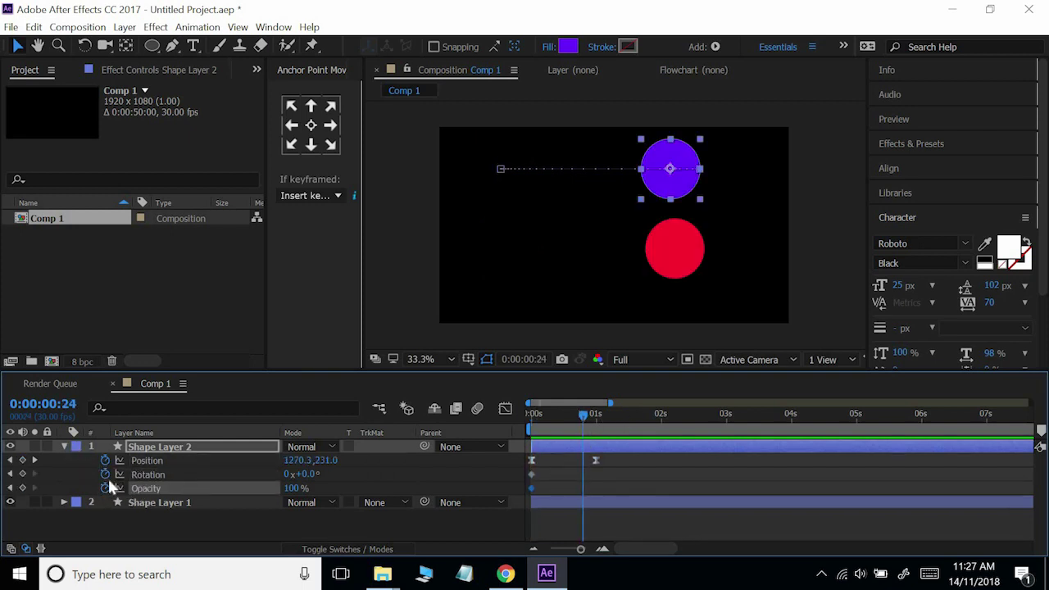
click(23, 474)
click(22, 488)
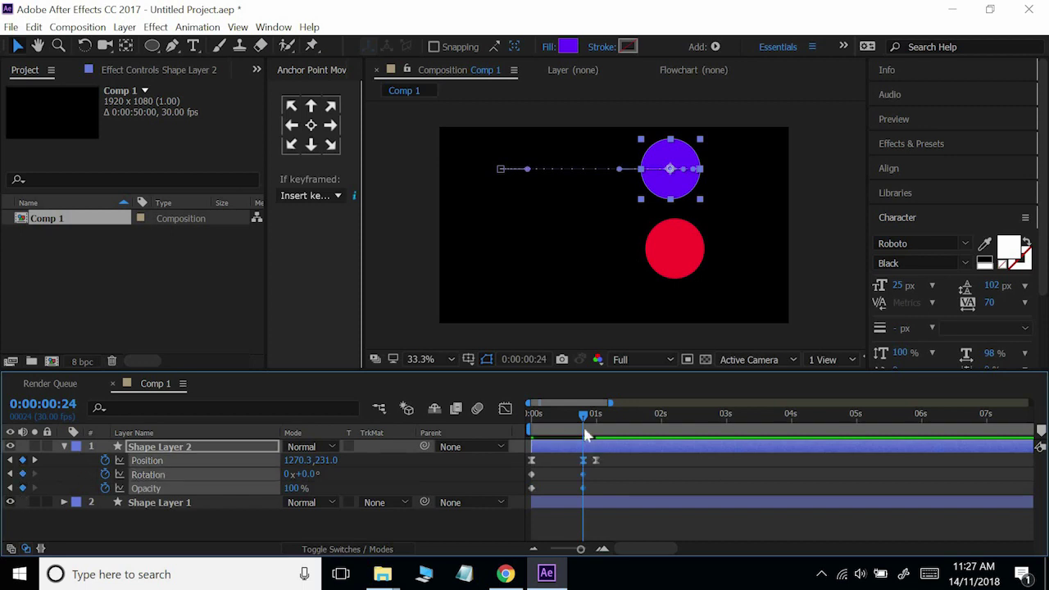
Return to the start, deselect all layers and fold away Shape Layer 2's properties.
click(534, 427)
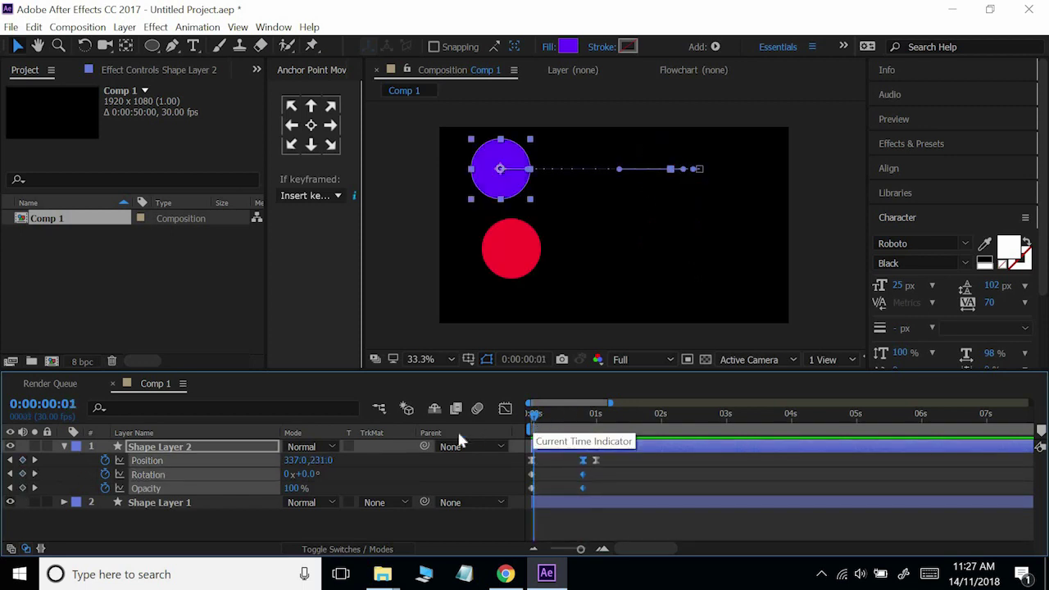
key(F2)
click(64, 448)
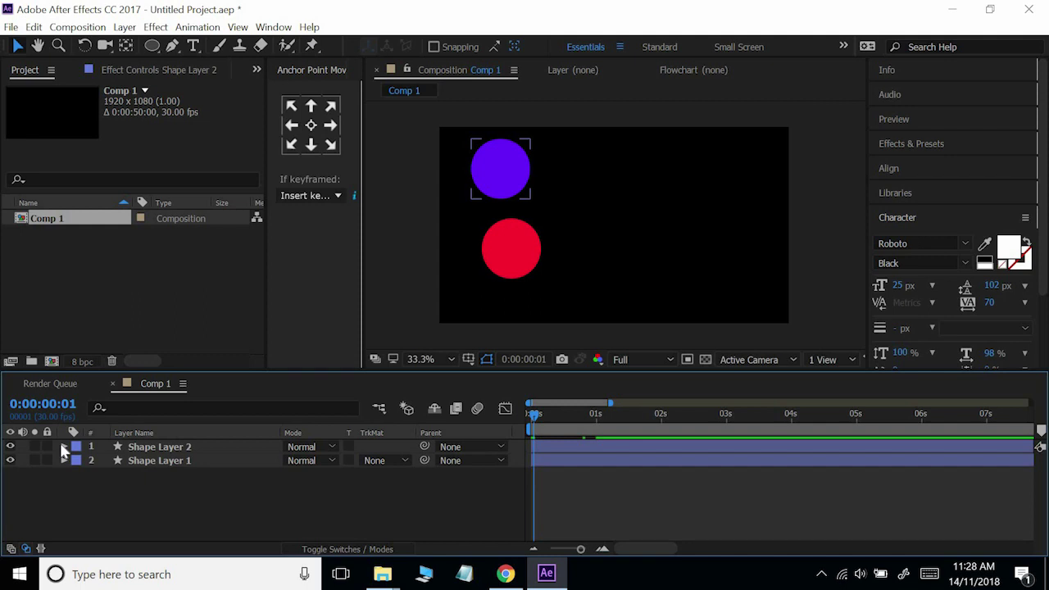
key(u)
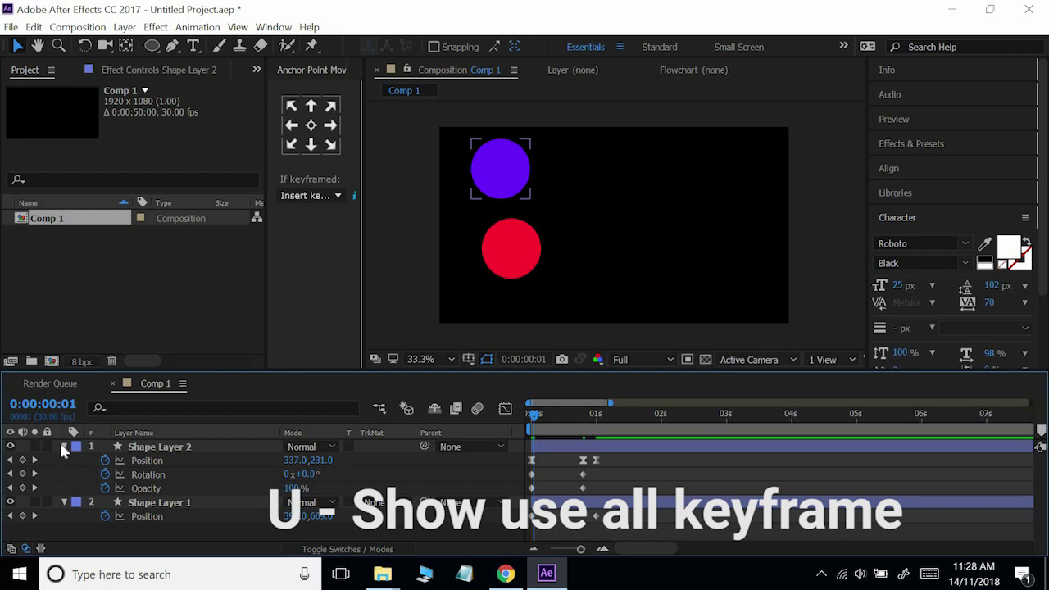
click(38, 290)
click(159, 450)
key(u)
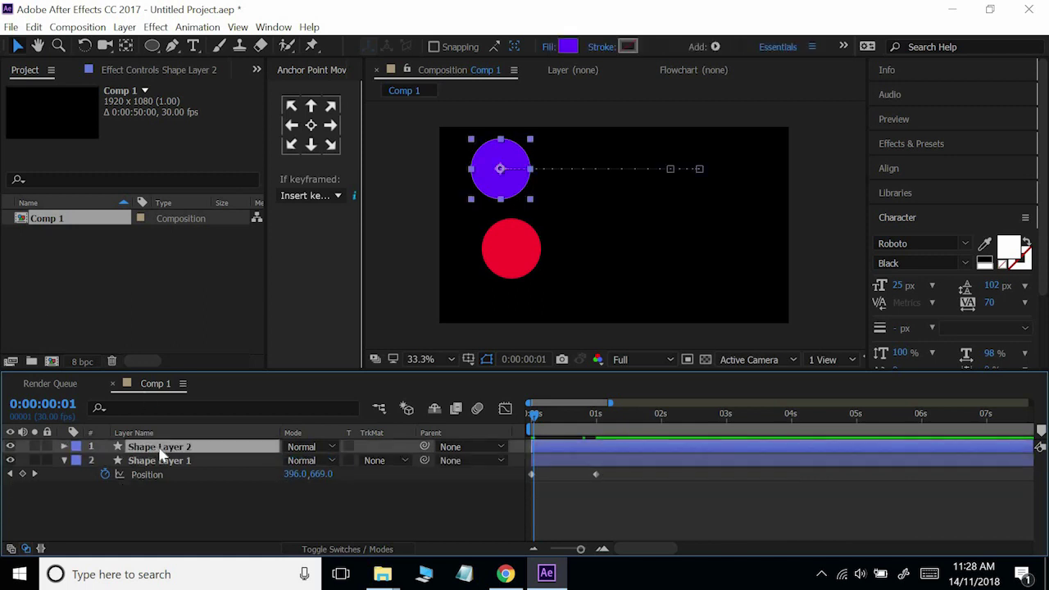
key(u)
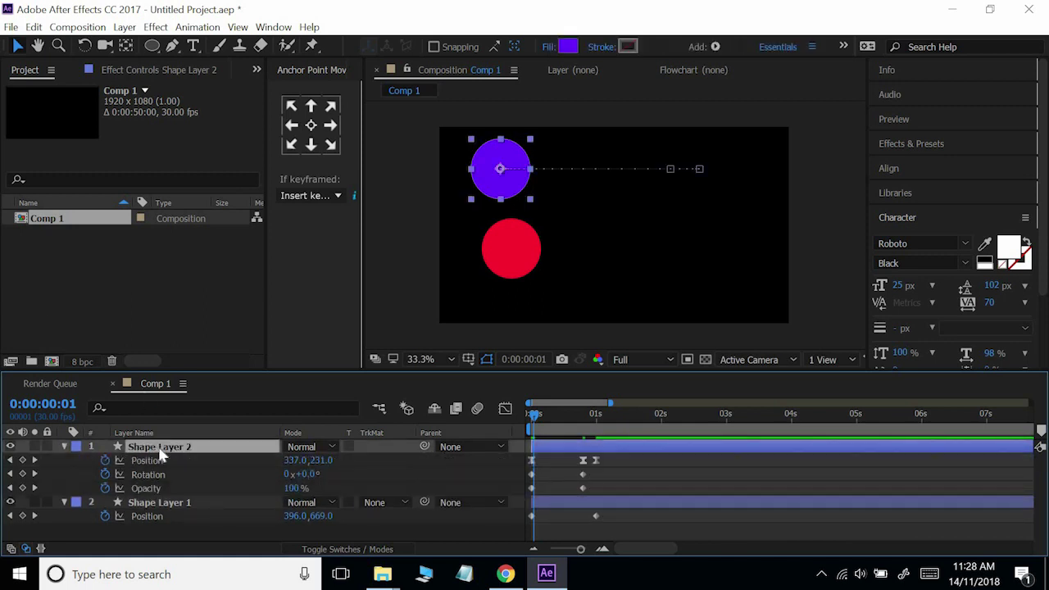
key(u)
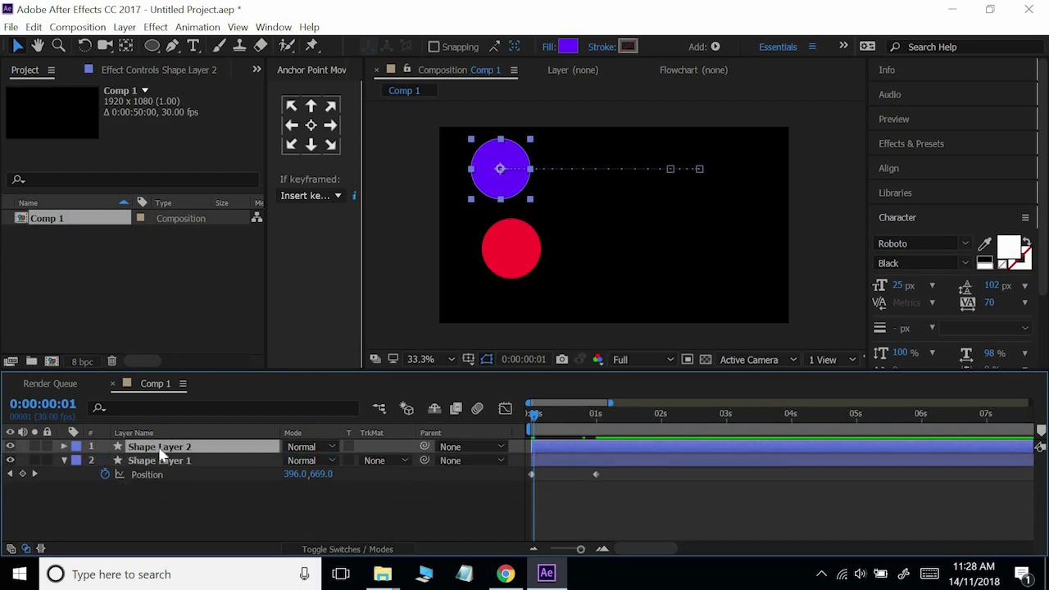
key(u)
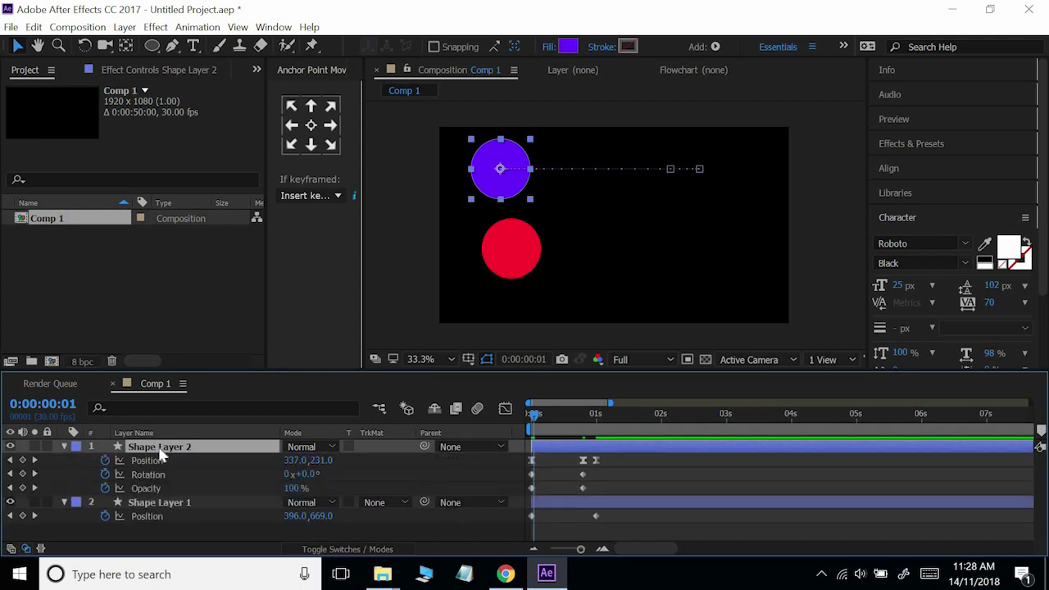
key(u)
key(u)
key(u)
key(u)
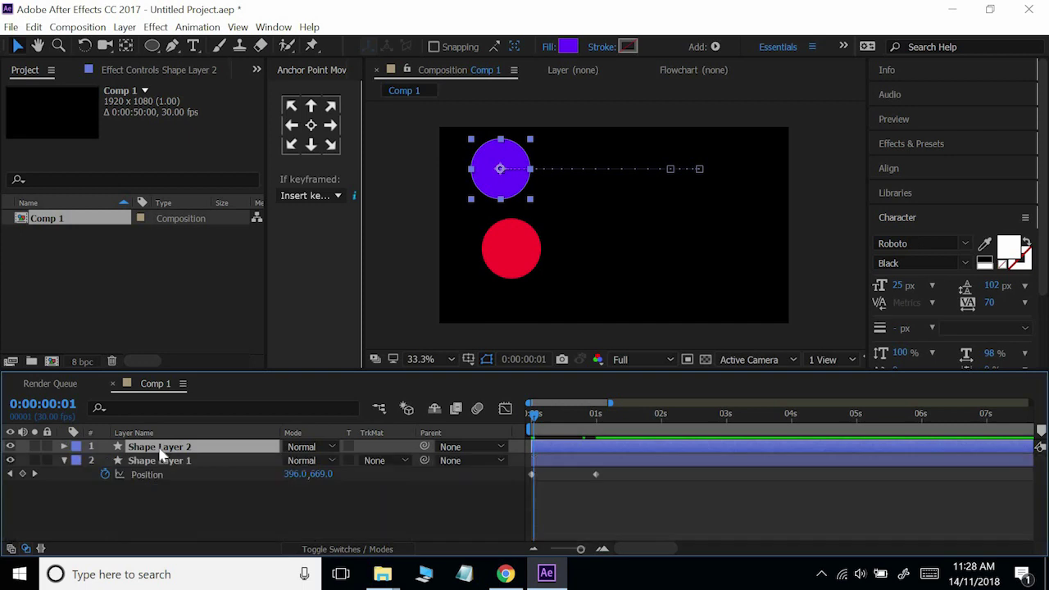
key(u)
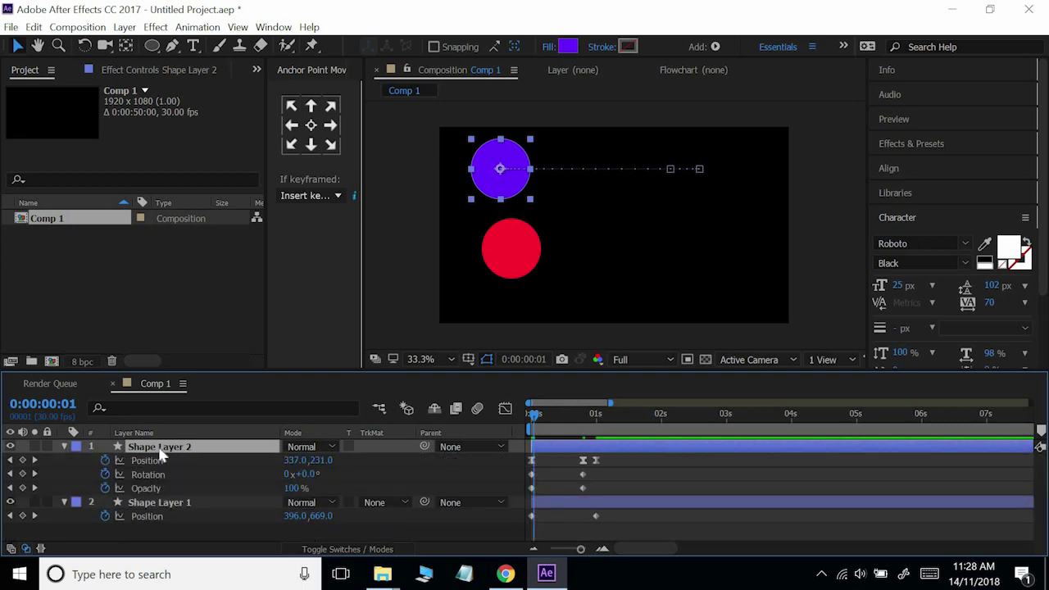
key(u)
click(68, 461)
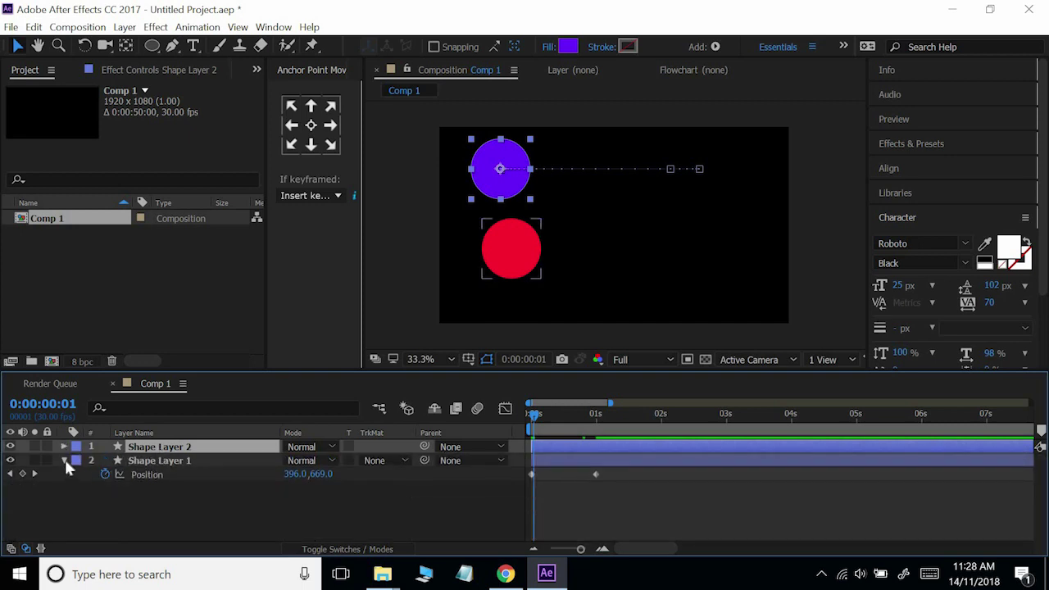
click(65, 460)
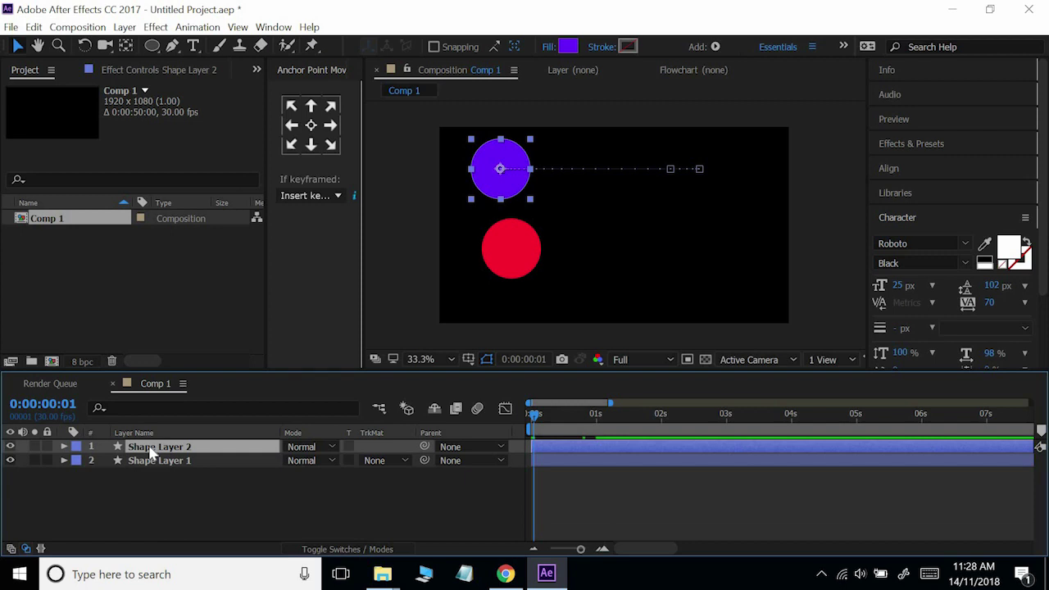
Show Shape Layer 2's modified properties (Size 324.0,330.0, Stroke Width 5.0), then zoom the timeline out and back.
key(u)
key(u)
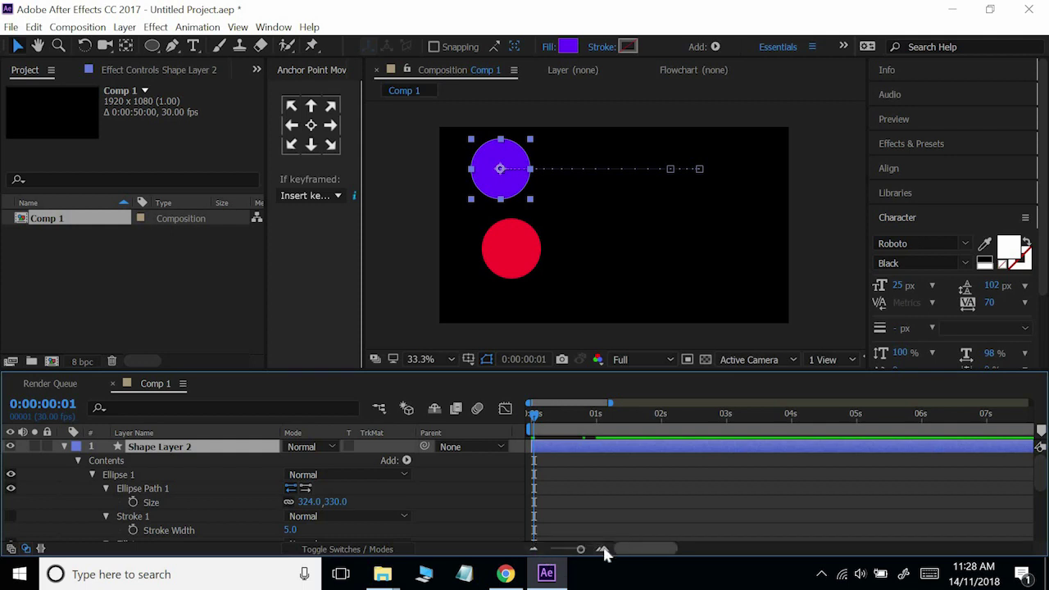
mouse_move(582, 549)
mouse_down()
mouse_move(553, 551)
mouse_move(587, 555)
mouse_up()
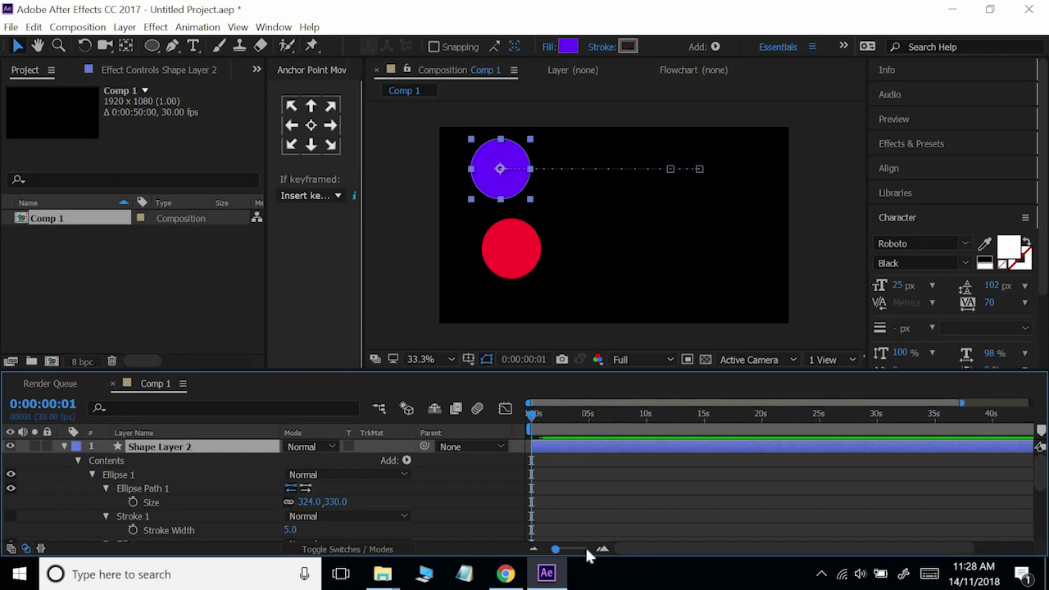
click(562, 549)
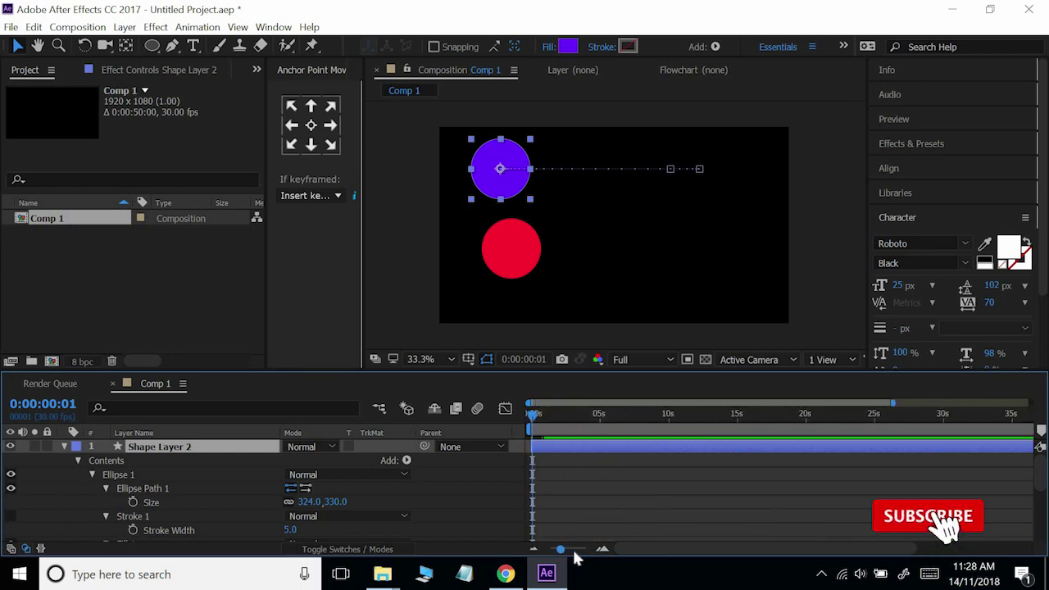
drag(566, 554, 557, 552)
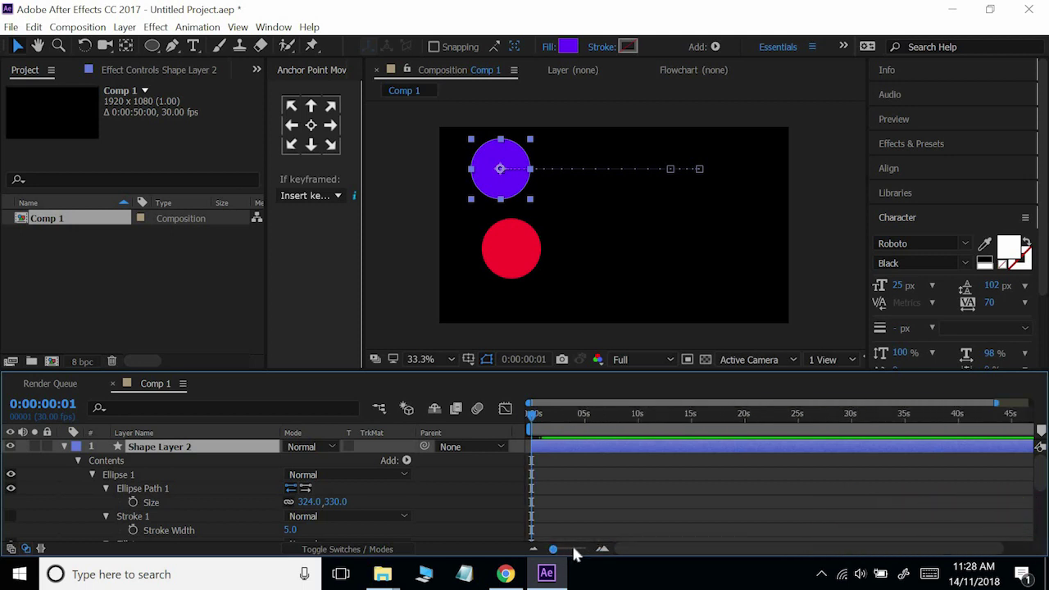
drag(567, 553, 583, 557)
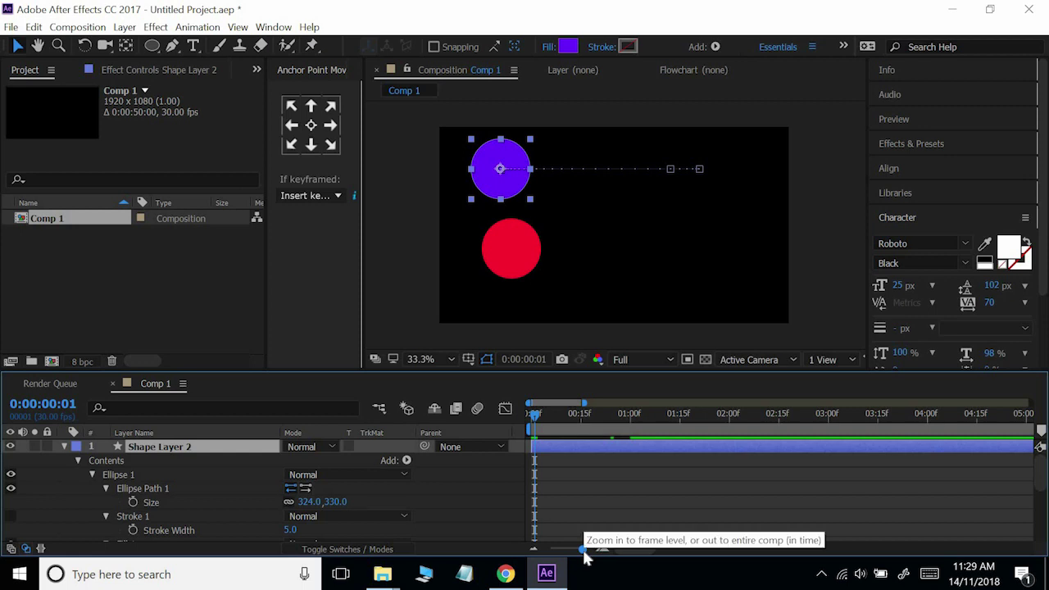
mouse_move(583, 554)
mouse_down()
mouse_move(571, 554)
mouse_move(584, 549)
mouse_up()
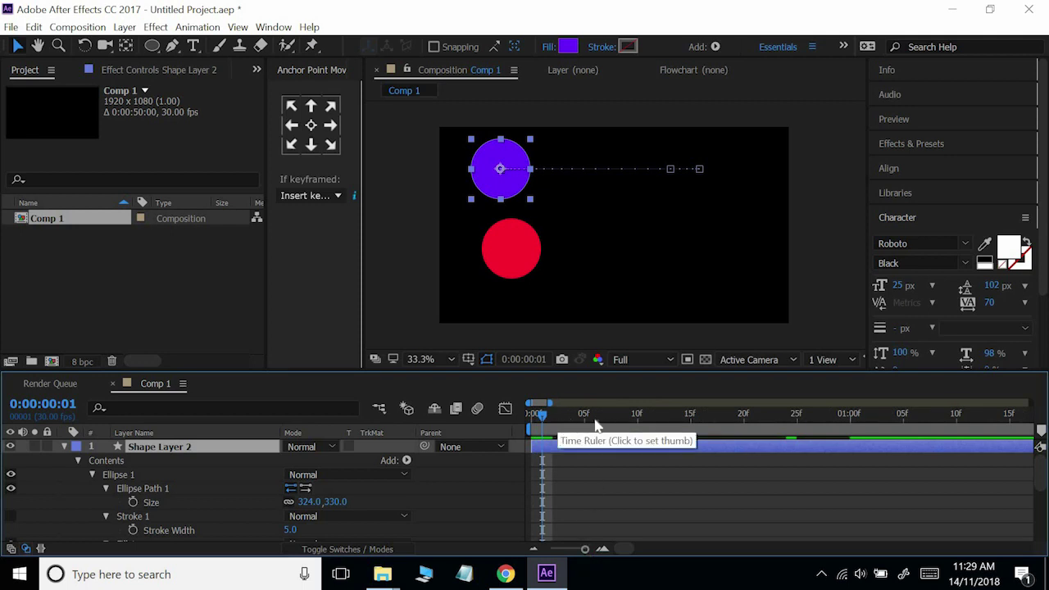
mouse_move(557, 419)
mouse_down()
mouse_move(637, 416)
mouse_move(688, 430)
mouse_move(533, 430)
mouse_up()
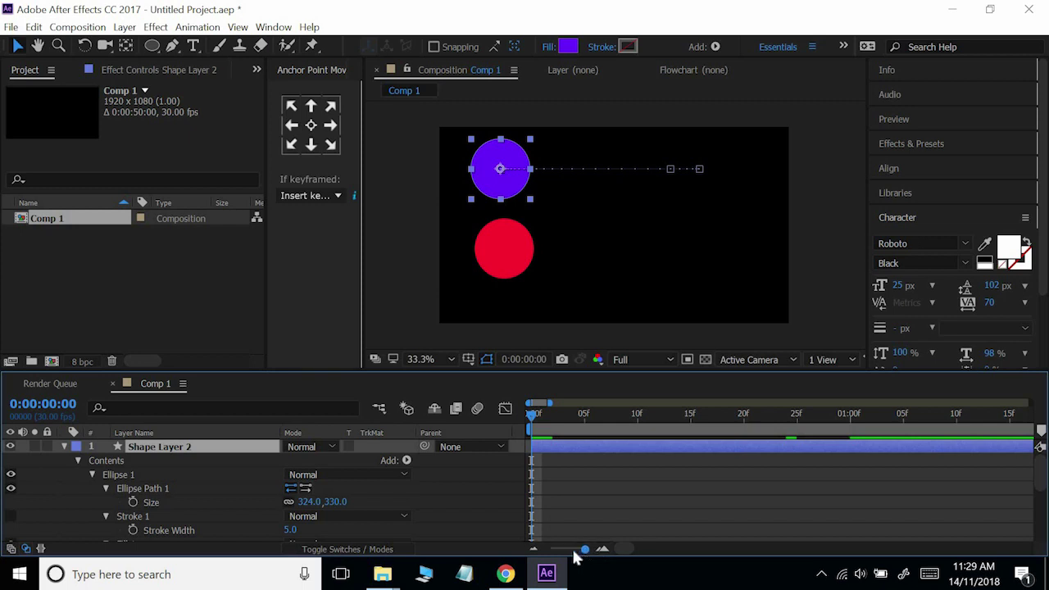
mouse_move(584, 548)
mouse_down()
mouse_move(571, 549)
mouse_move(583, 549)
mouse_up()
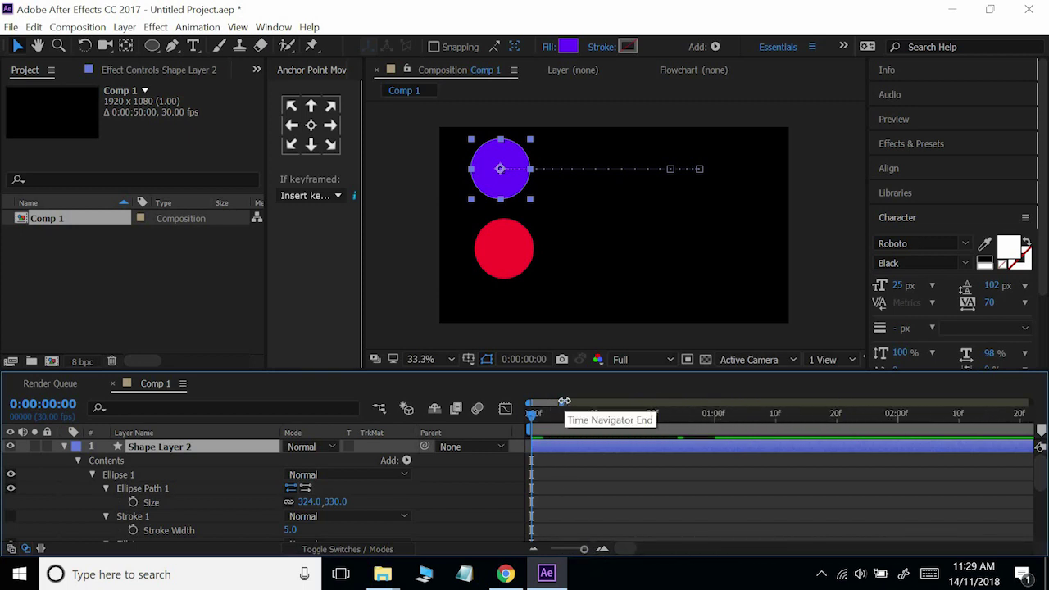
drag(562, 403, 563, 406)
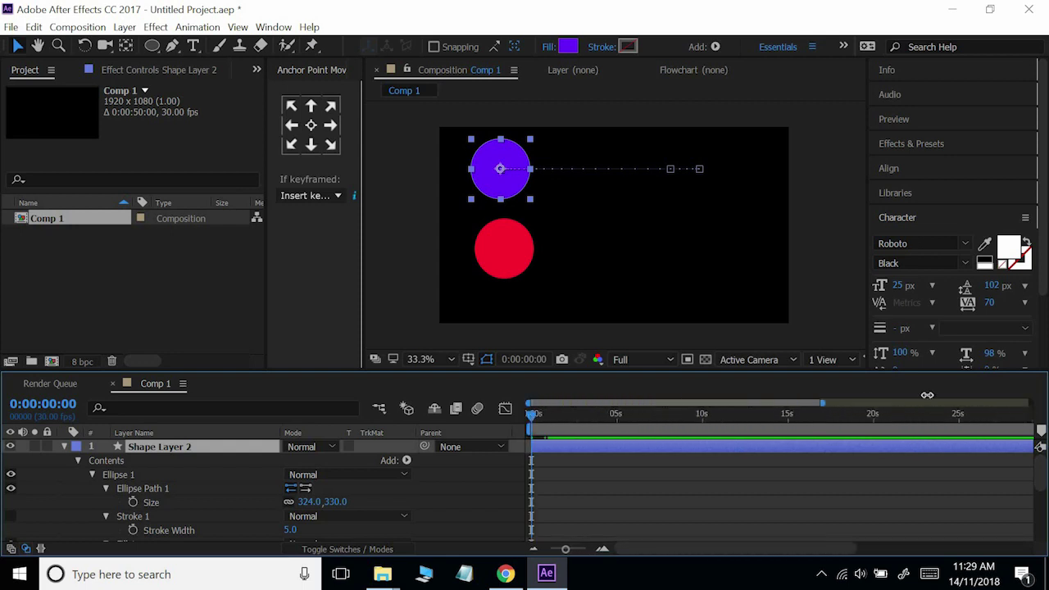
mouse_move(563, 403)
mouse_down()
mouse_move(891, 406)
mouse_move(579, 407)
mouse_move(533, 418)
mouse_up()
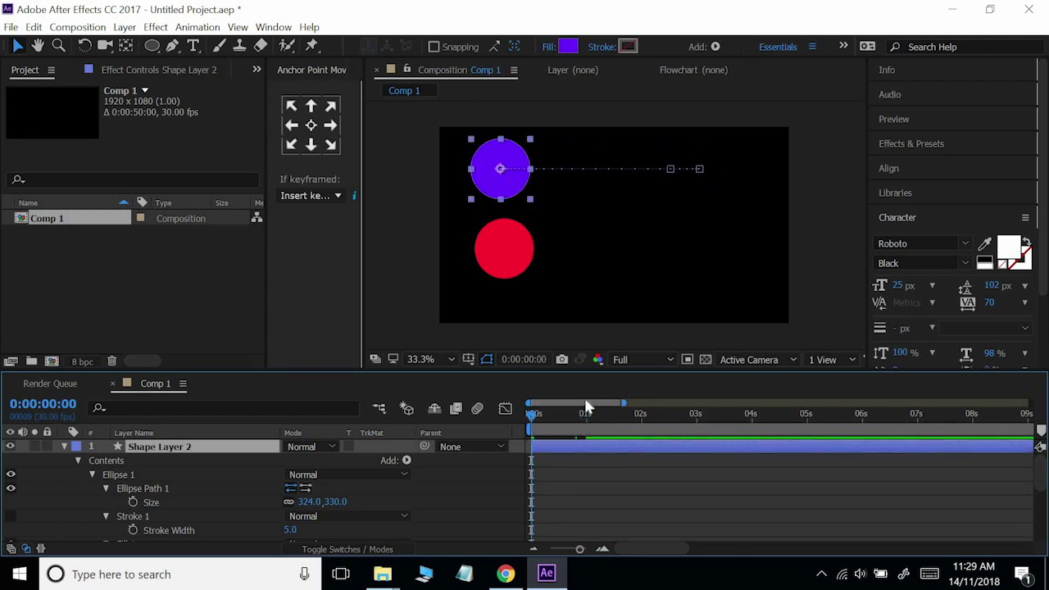
drag(591, 403, 599, 402)
drag(597, 547, 572, 549)
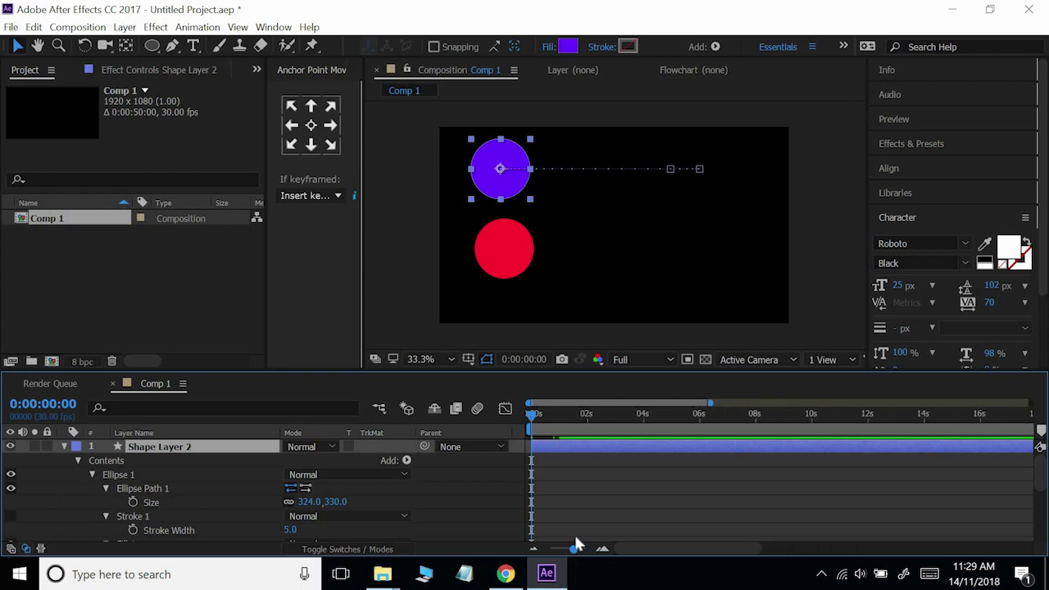
drag(630, 404, 538, 405)
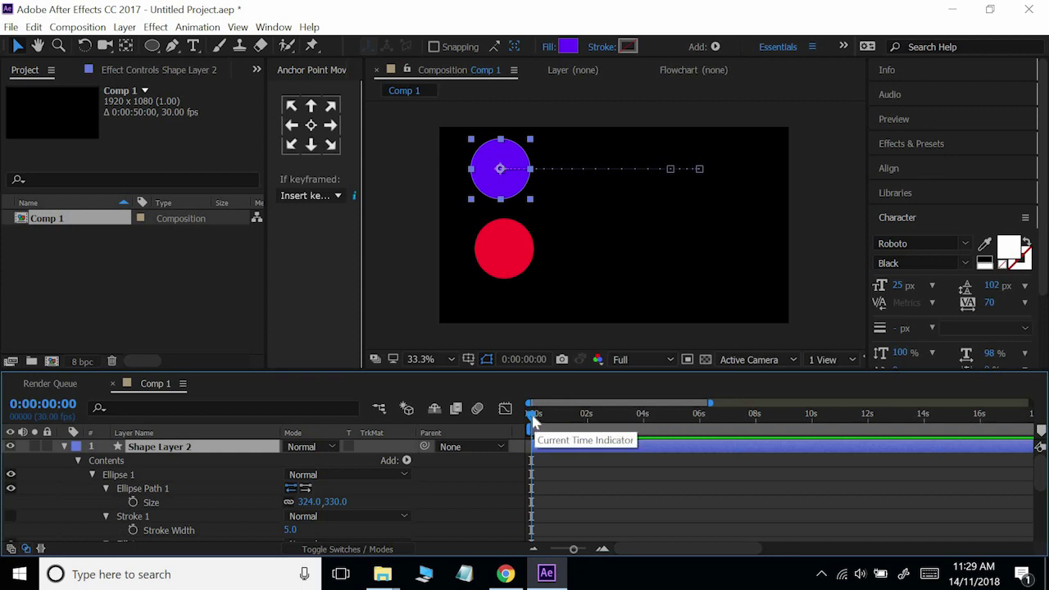
mouse_move(534, 414)
mouse_down()
mouse_move(792, 438)
mouse_move(1042, 418)
mouse_up()
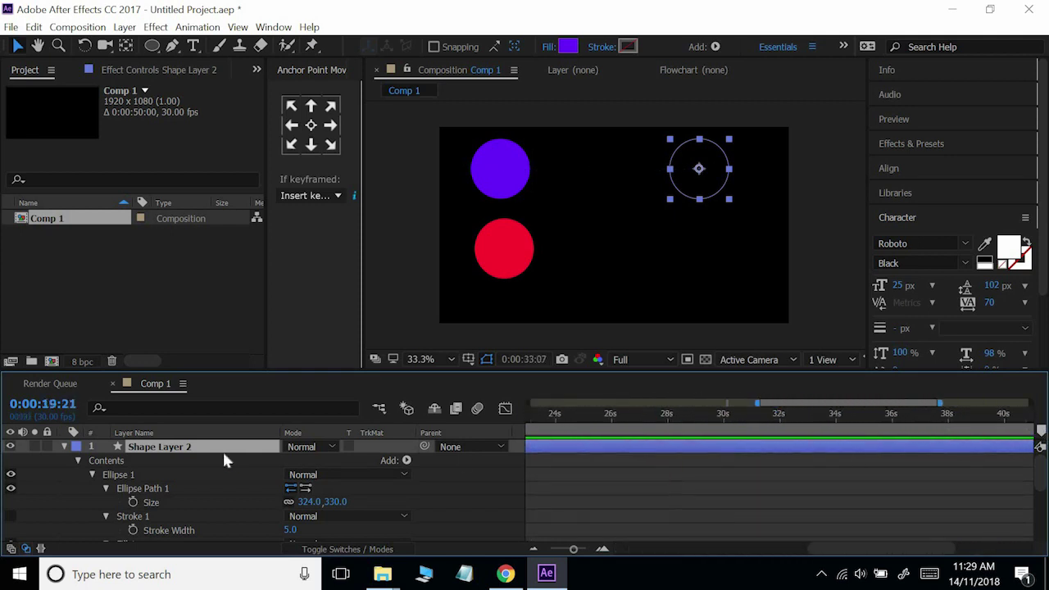
Scrub the playhead back to the start, then forward to about 0:00:02:01 and 3 seconds.
drag(1042, 418, 227, 451)
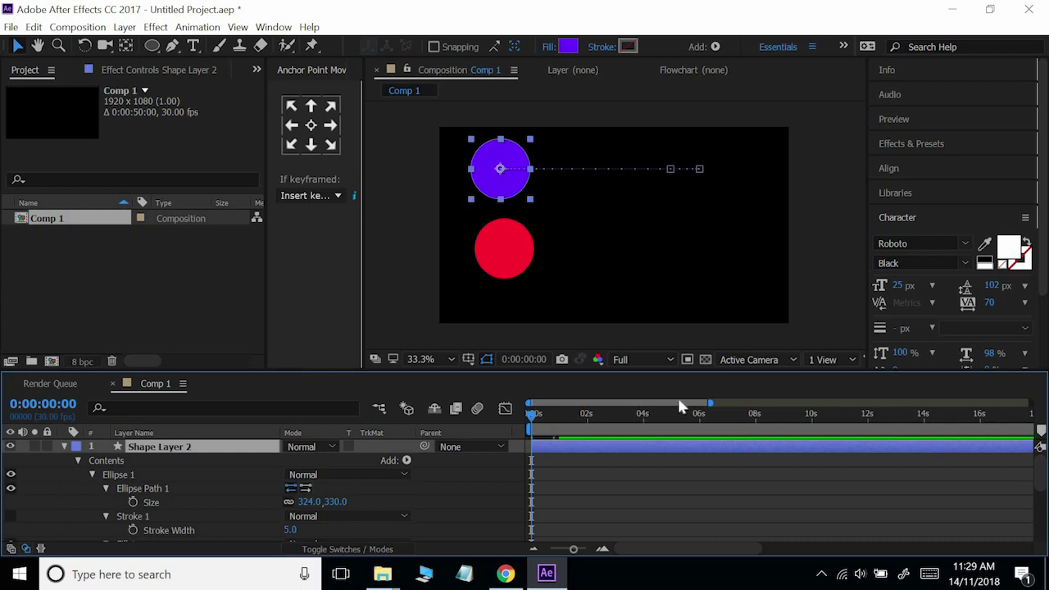
drag(648, 403, 677, 403)
scroll(824, 421, left, 2)
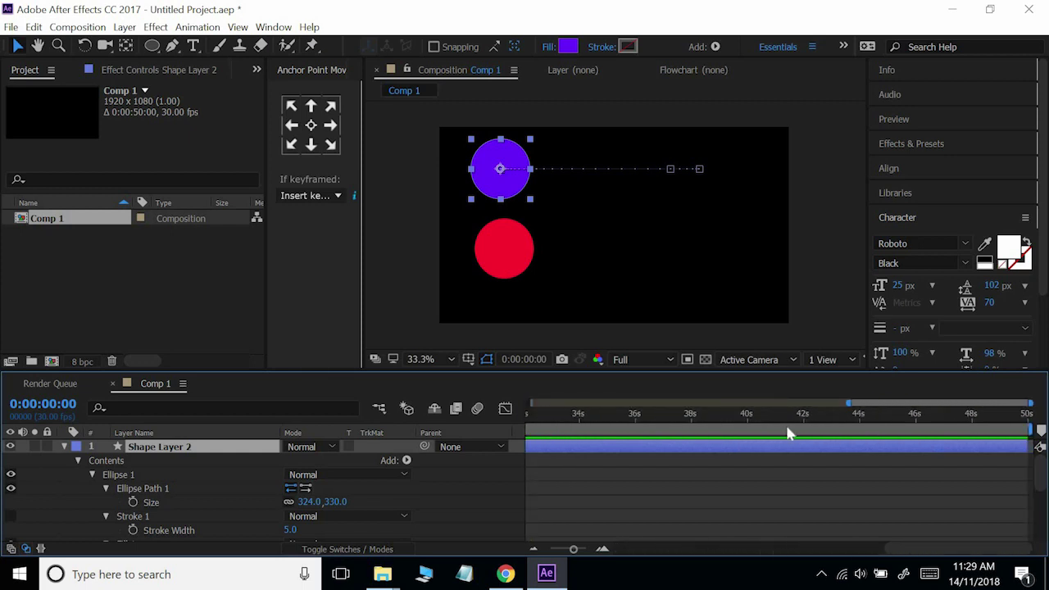
scroll(784, 423, left, 2)
drag(576, 418, 587, 426)
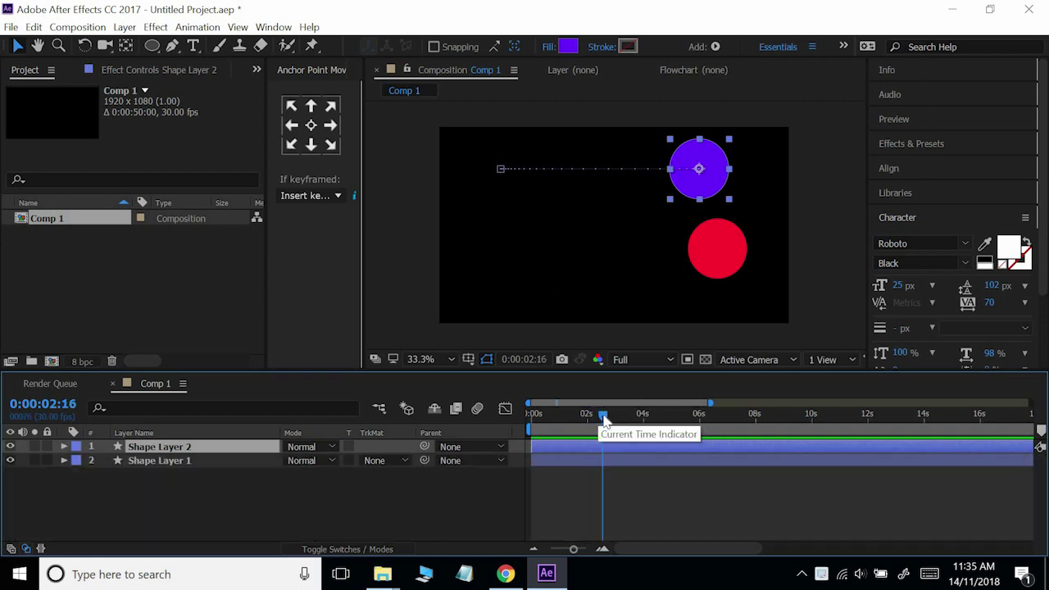
mouse_move(603, 416)
mouse_down()
mouse_move(1034, 415)
mouse_move(676, 440)
mouse_up()
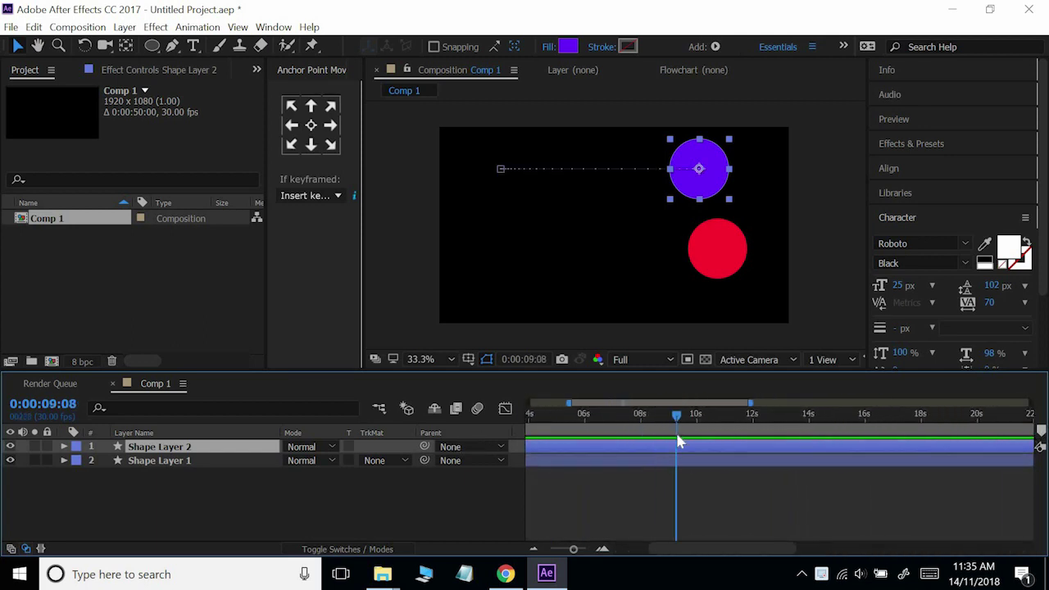
Jump between the layer's out and in points with O and I three times.
key(o)
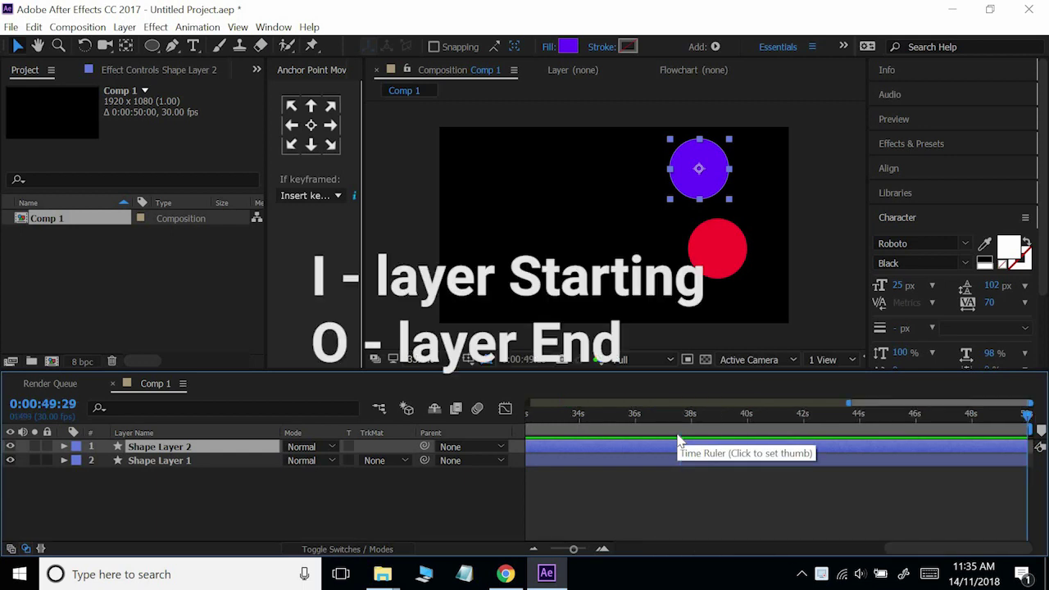
key(i)
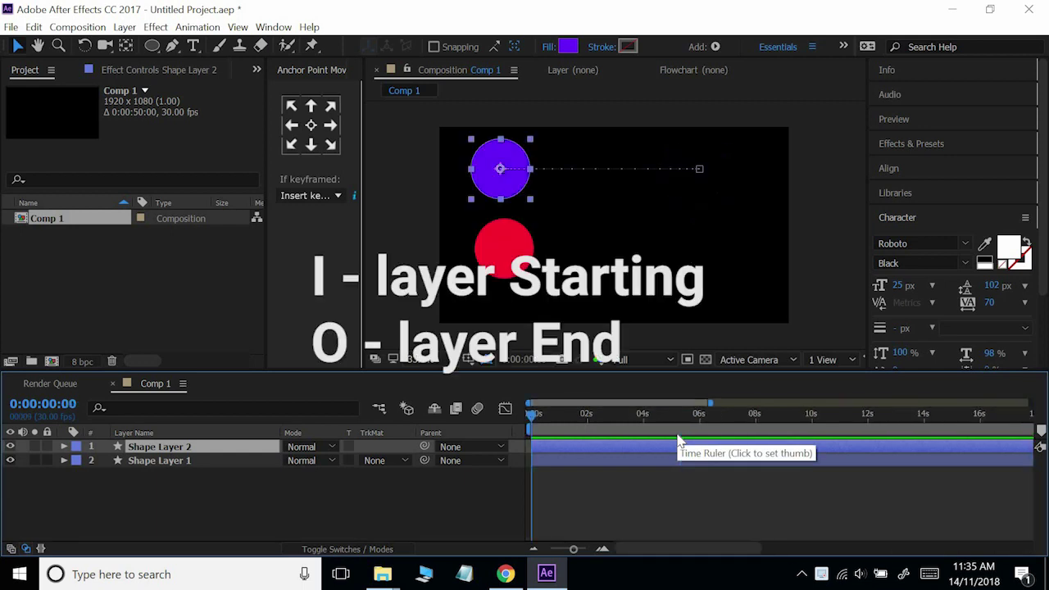
key(o)
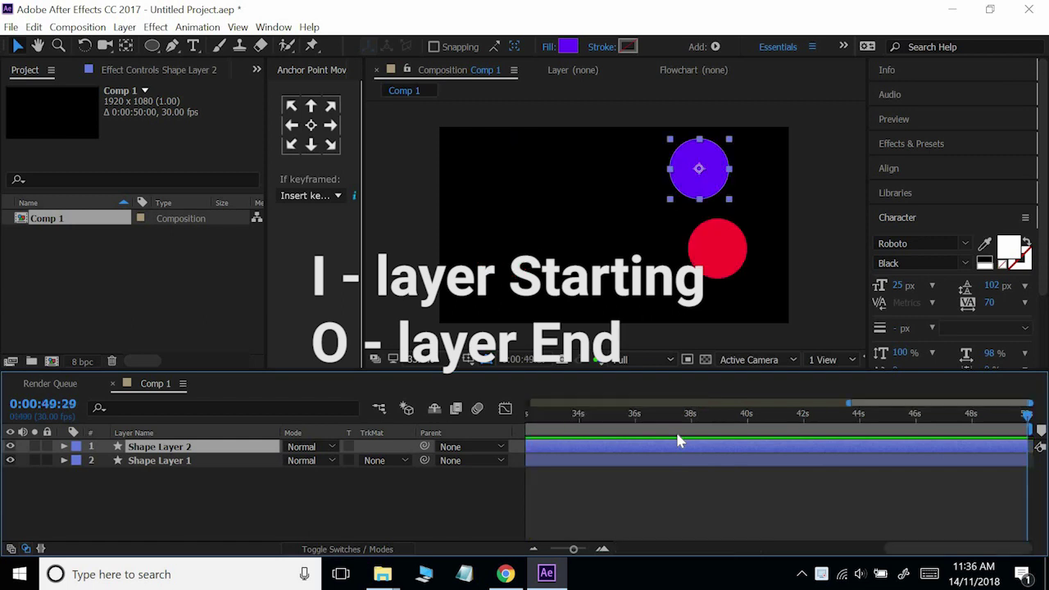
key(i)
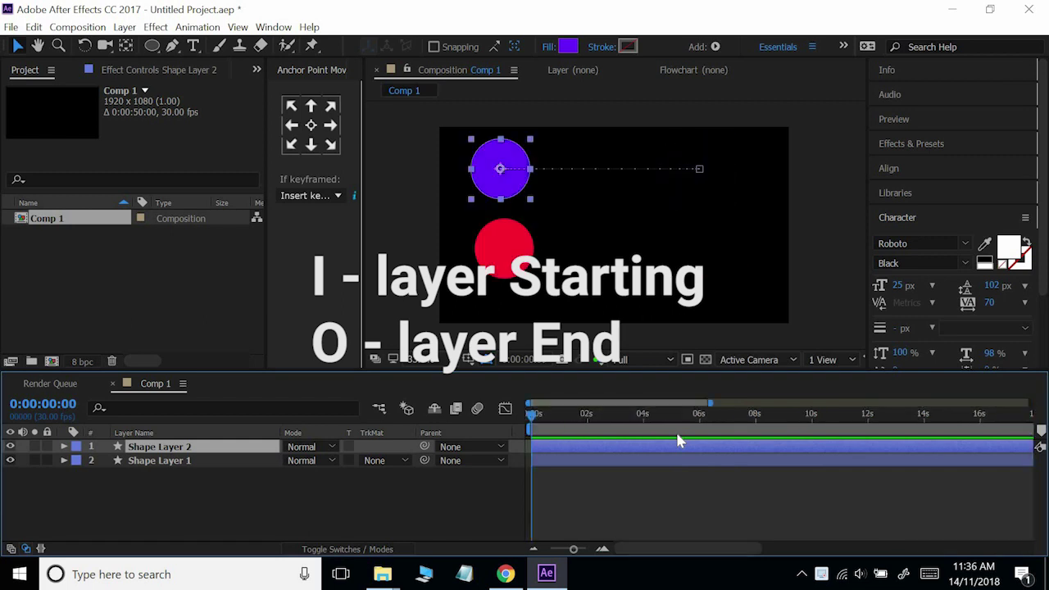
key(o)
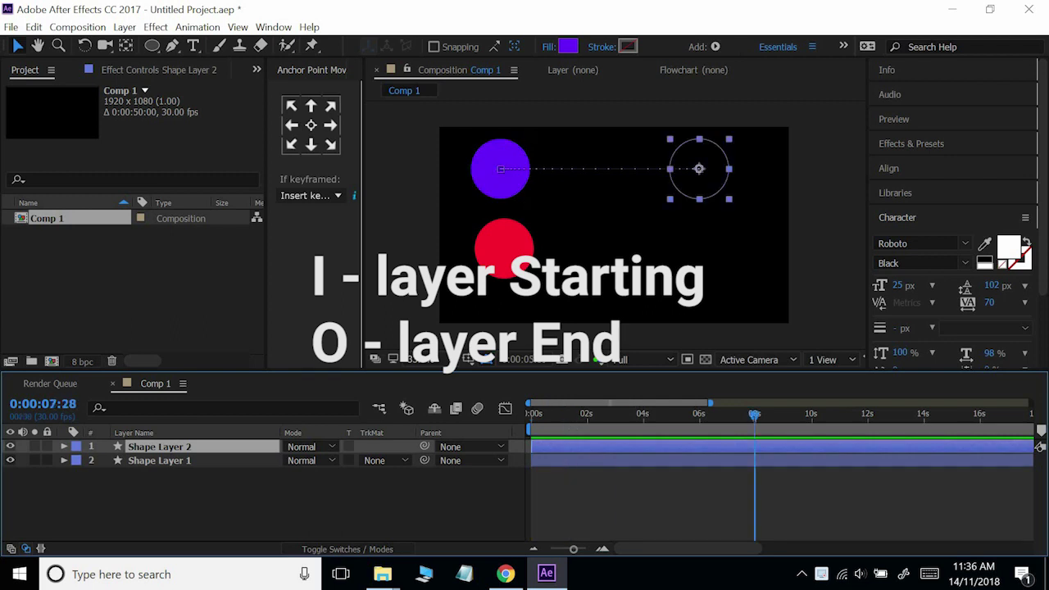
key(i)
Set the current time on the ruler near 1 second and select Shape Layer 1 with the red circle.
click(604, 420)
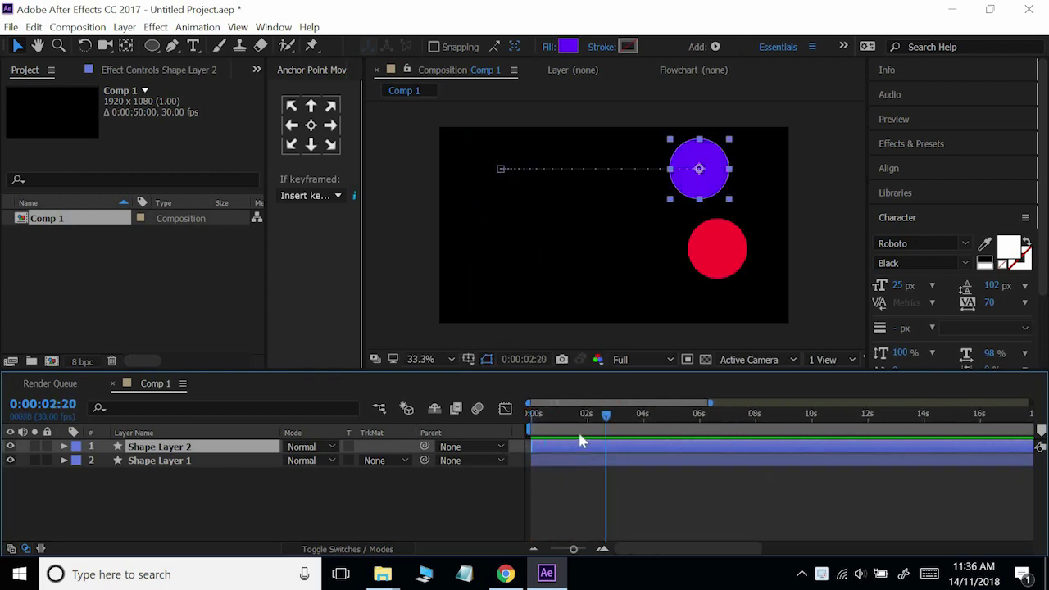
click(571, 420)
click(597, 415)
click(598, 460)
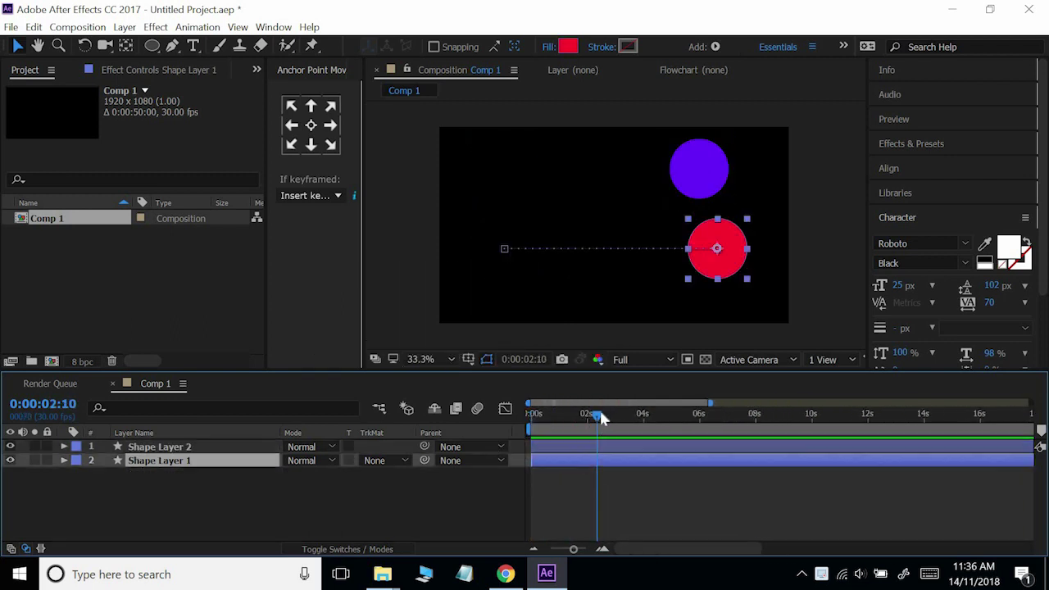
click(619, 415)
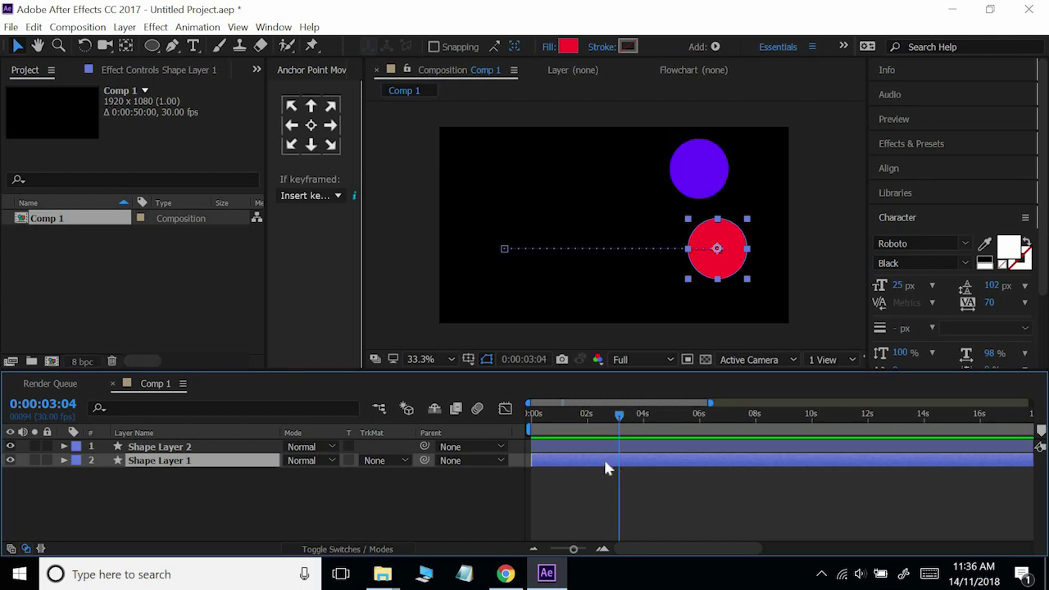
Scrub to about 0:00:03:22 and make Shape Layer 1 begin there, first by dragging, then with [.
drag(617, 415, 643, 417)
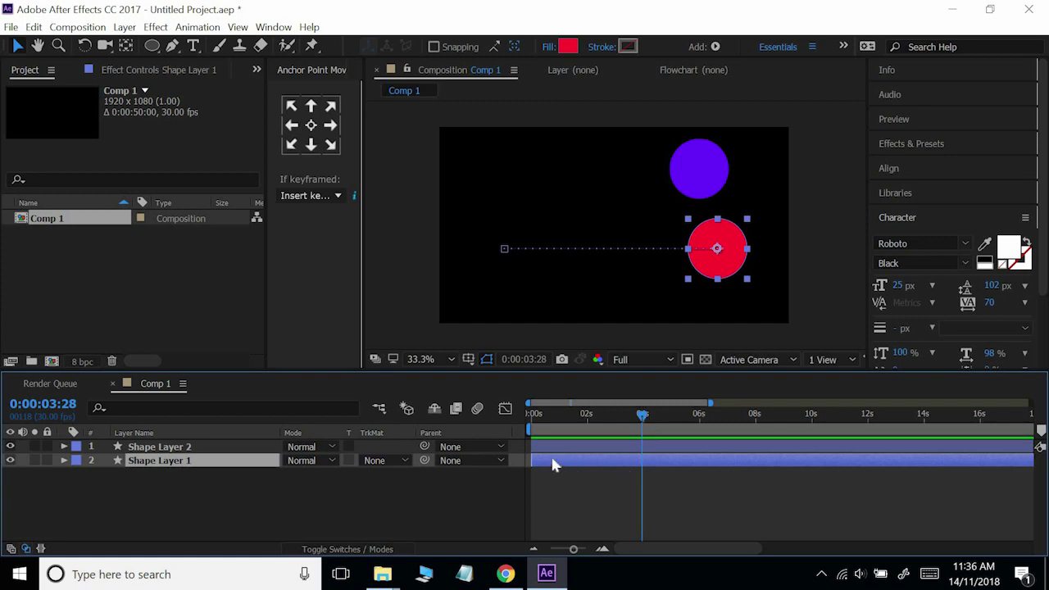
mouse_move(551, 463)
mouse_down()
mouse_move(664, 461)
mouse_move(639, 473)
mouse_up()
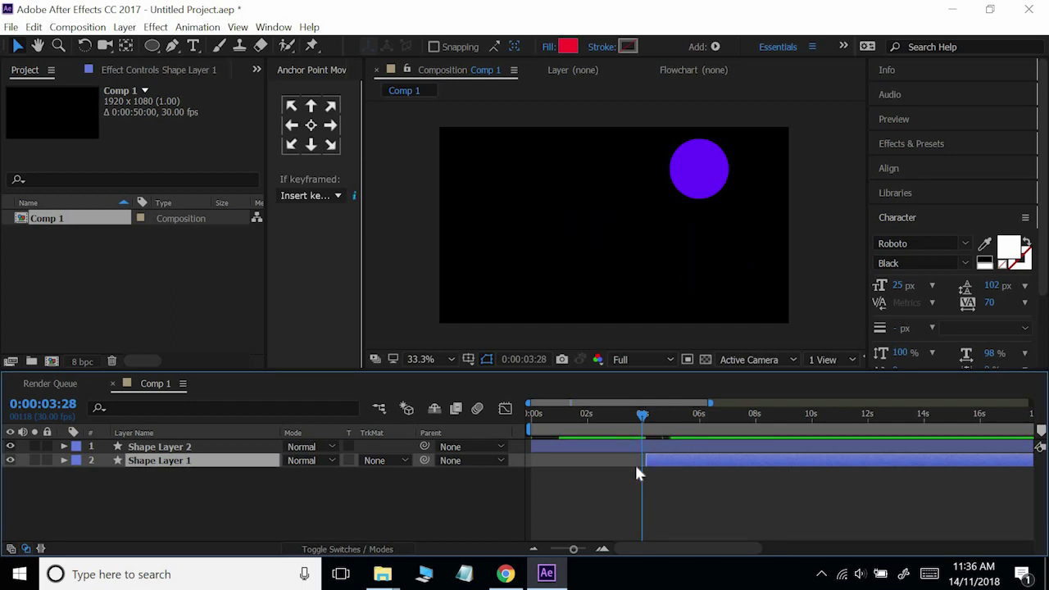
key(ctrl+z)
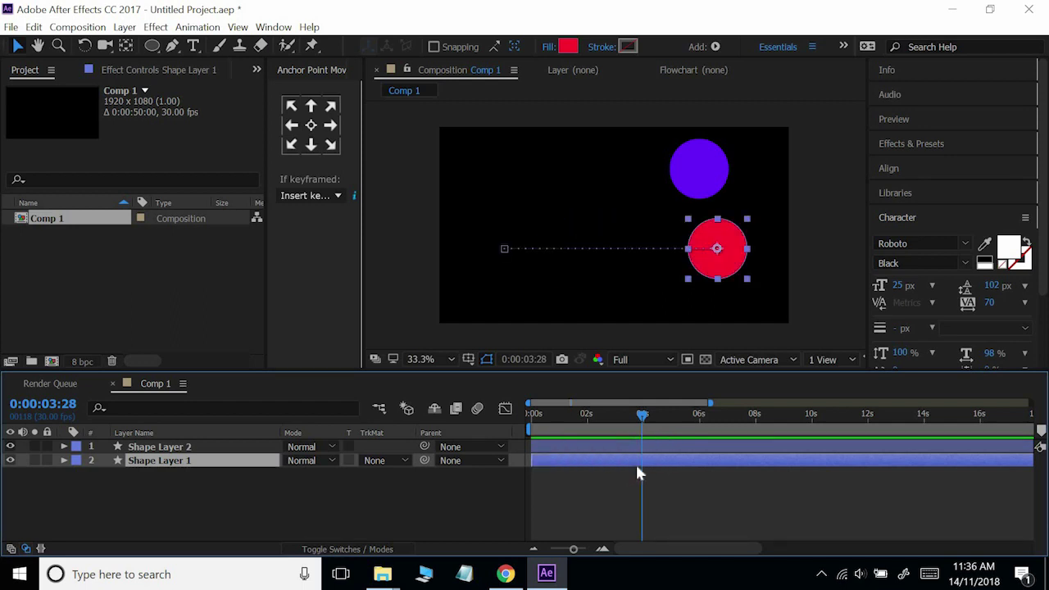
key(bracketleft)
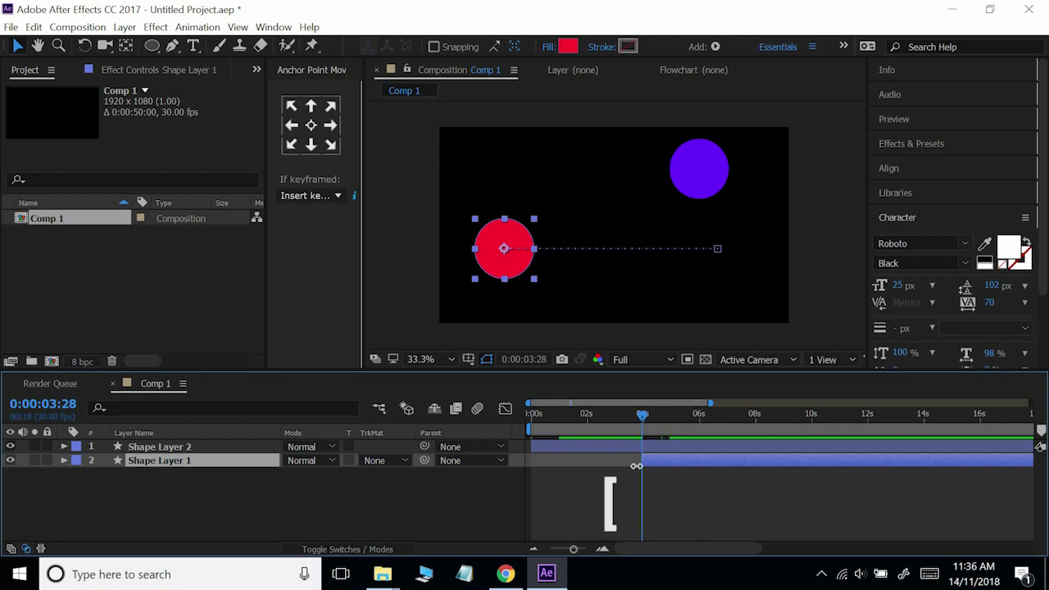
key(ctrl+z)
key(ctrl+shift+z)
click(757, 416)
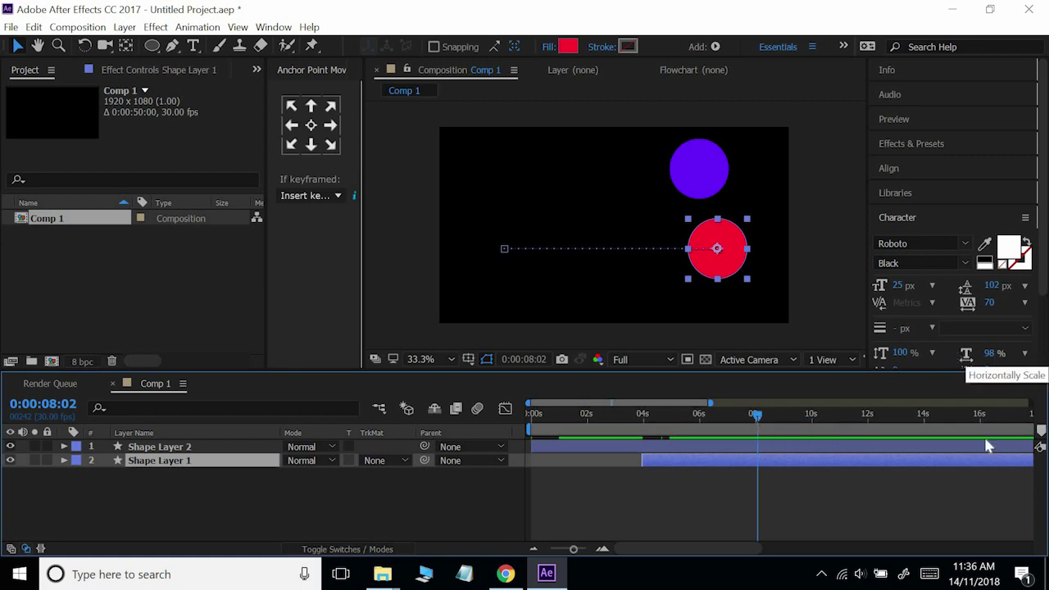
Try ending Shape Layer 1 at 8 s with ], then drag its bar back to start at 0 s.
mouse_move(777, 460)
mouse_down()
mouse_move(616, 463)
mouse_move(688, 458)
mouse_up()
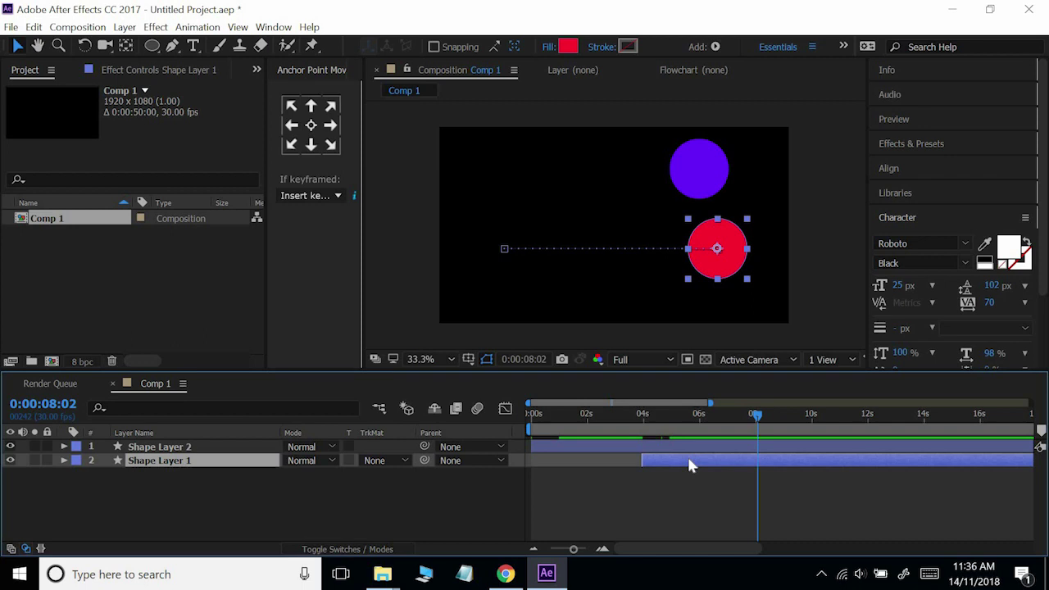
key(bracketright)
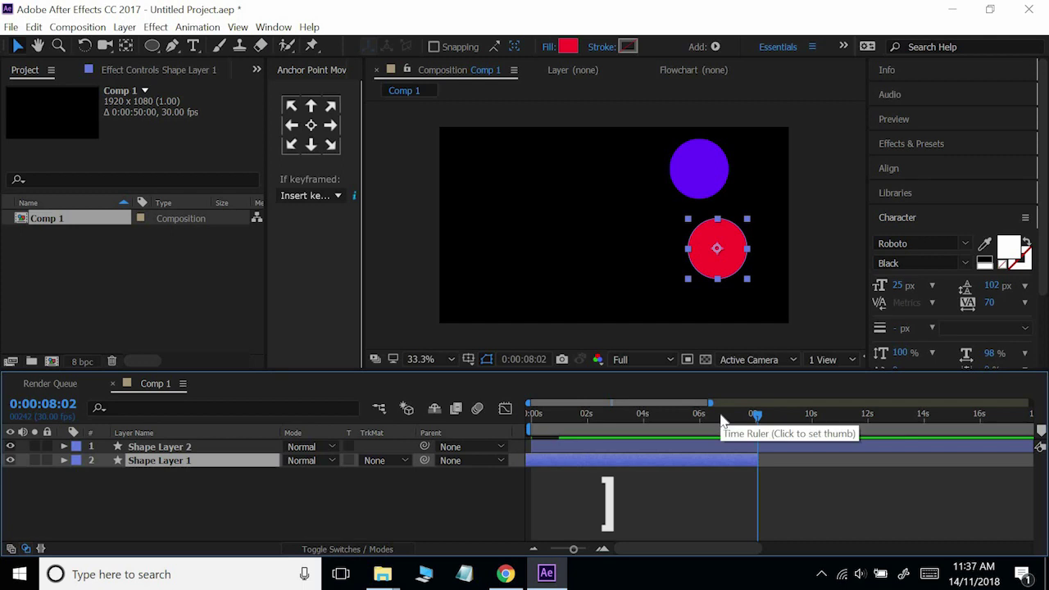
key(bracketleft)
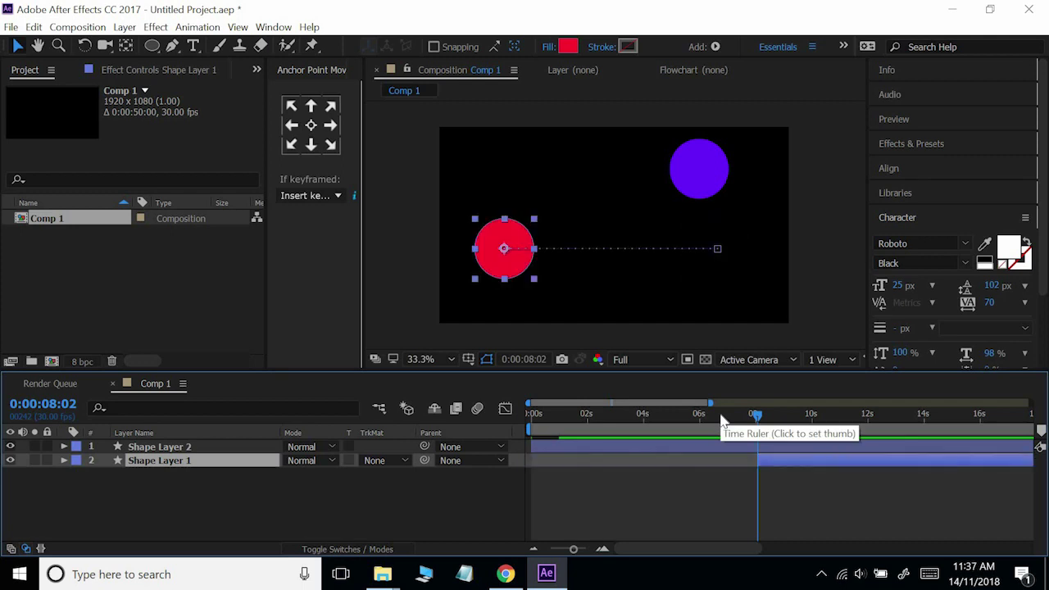
key(ctrl+z)
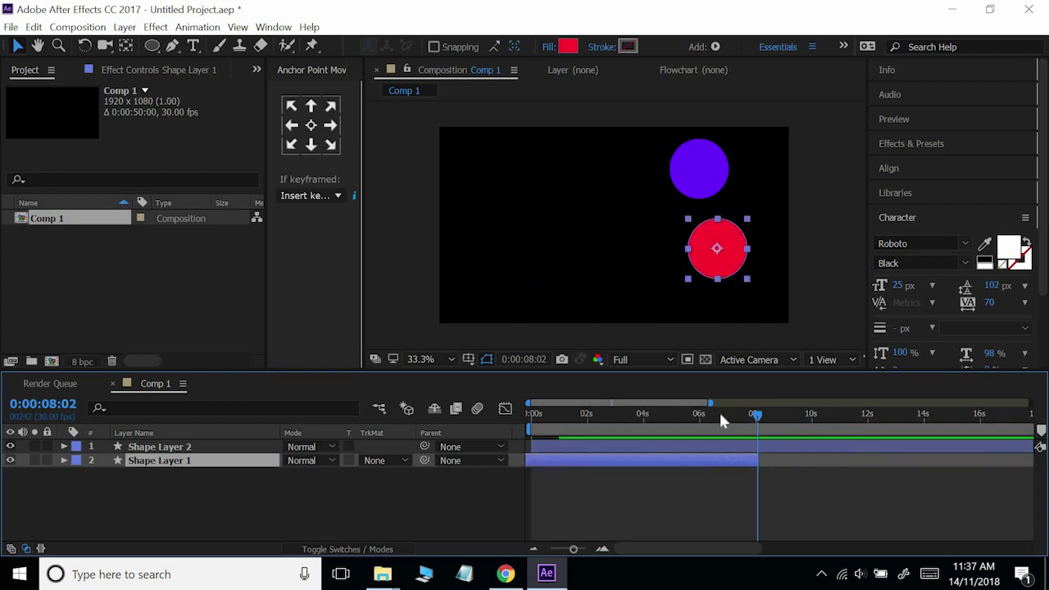
key(ctrl+shift+z)
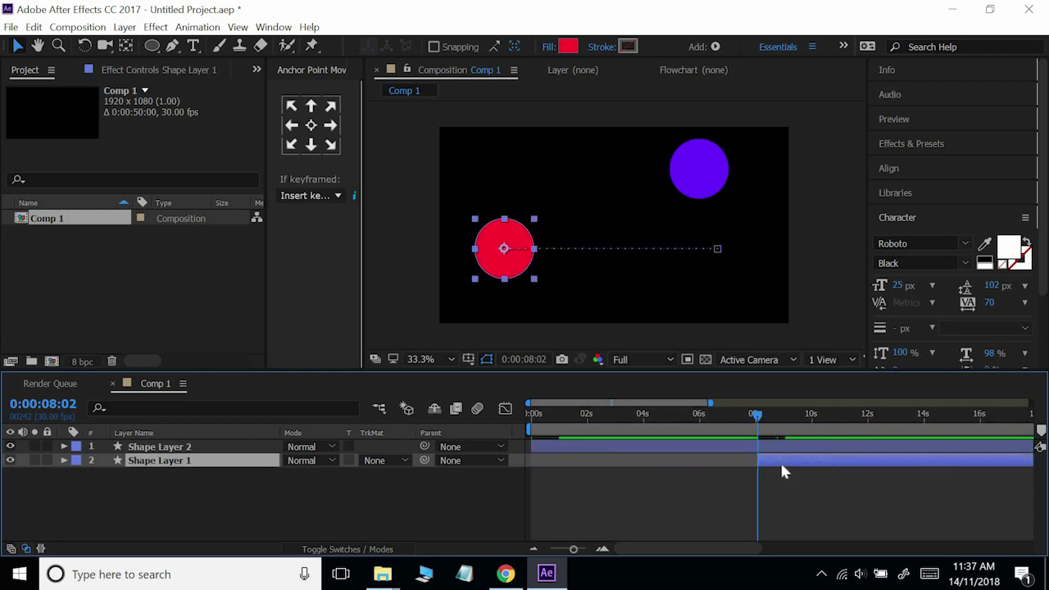
drag(780, 463, 549, 461)
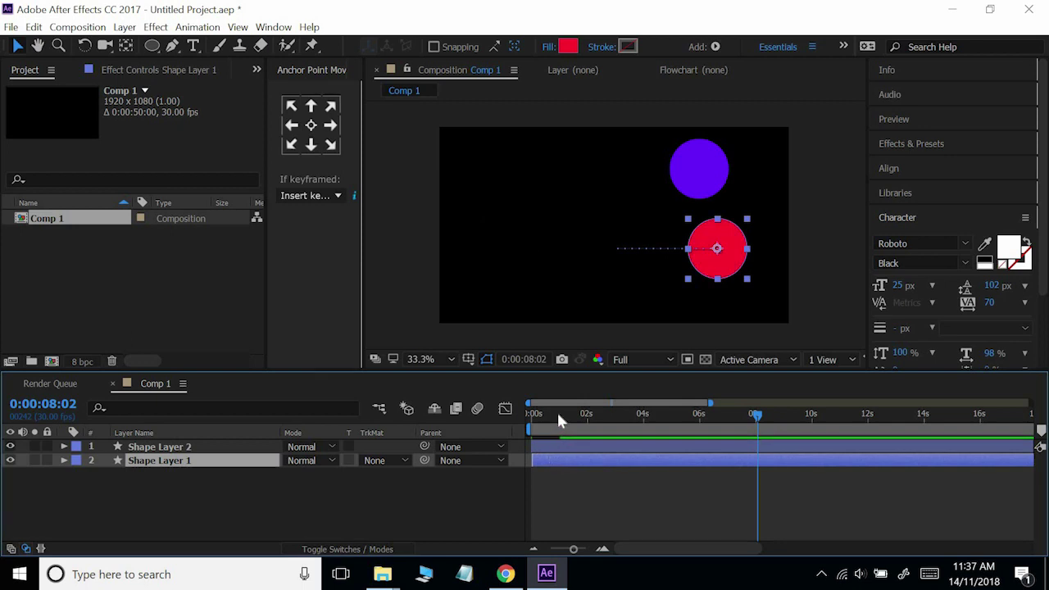
drag(558, 413, 654, 415)
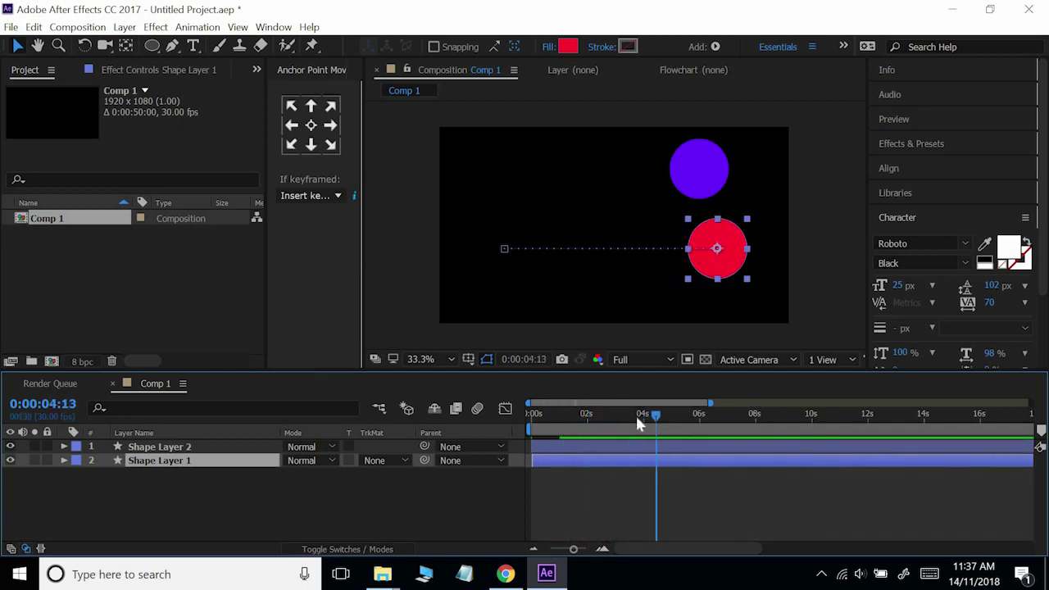
click(615, 475)
click(611, 463)
click(627, 479)
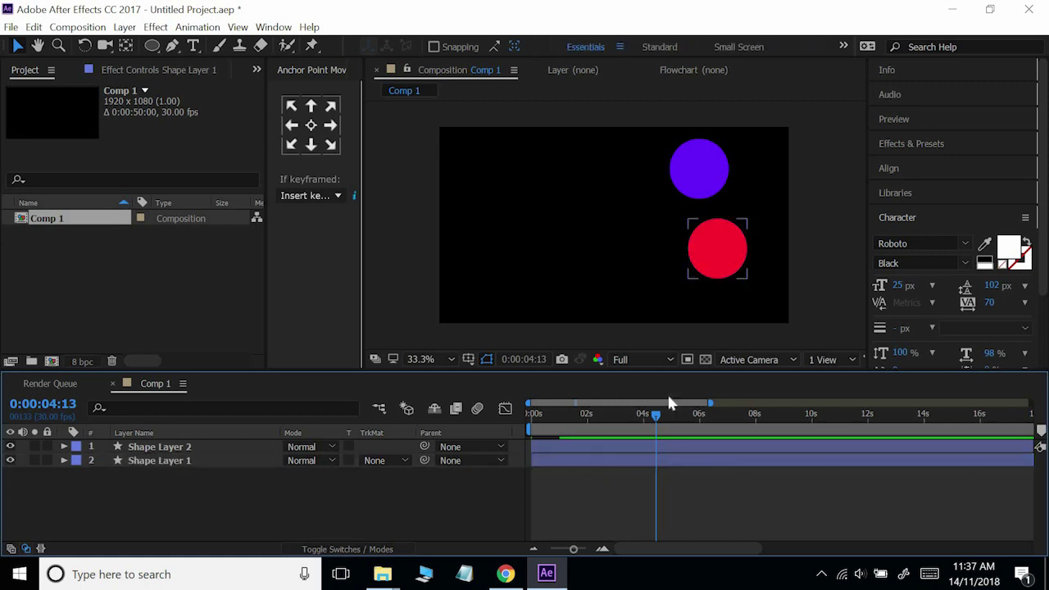
click(686, 416)
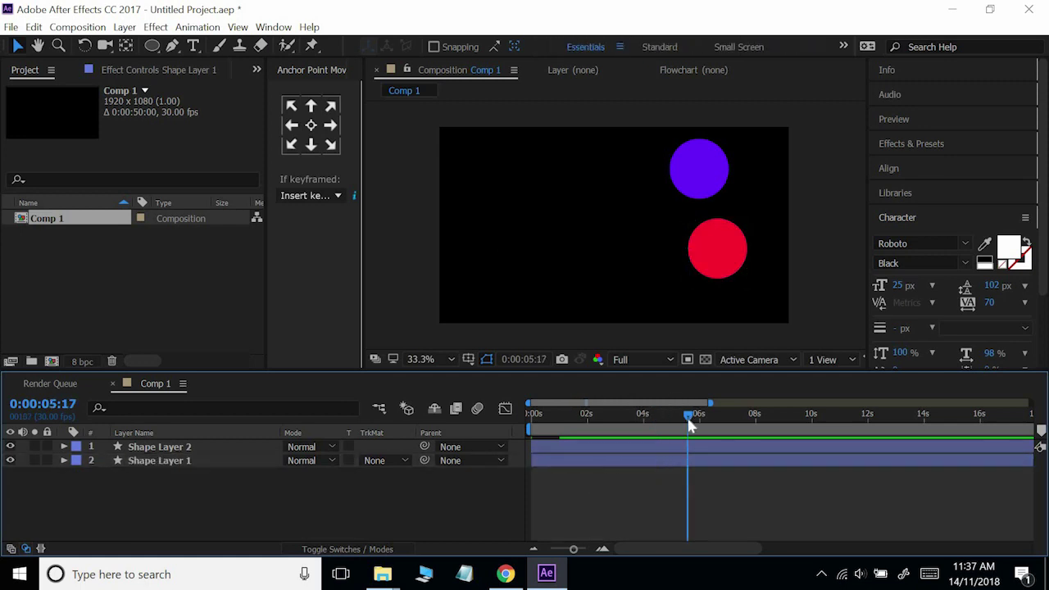
click(606, 458)
click(634, 416)
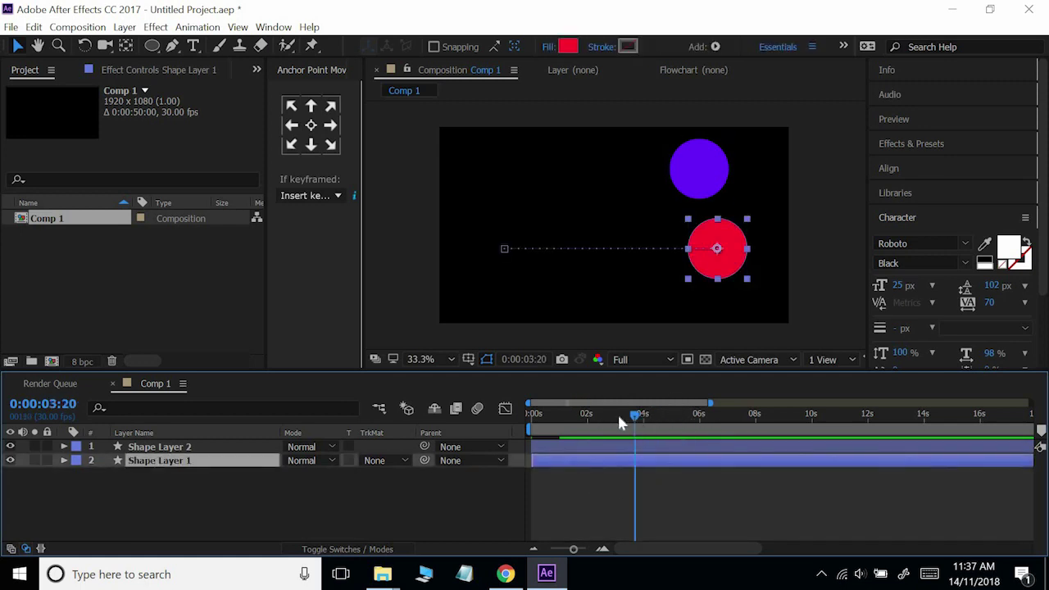
click(661, 415)
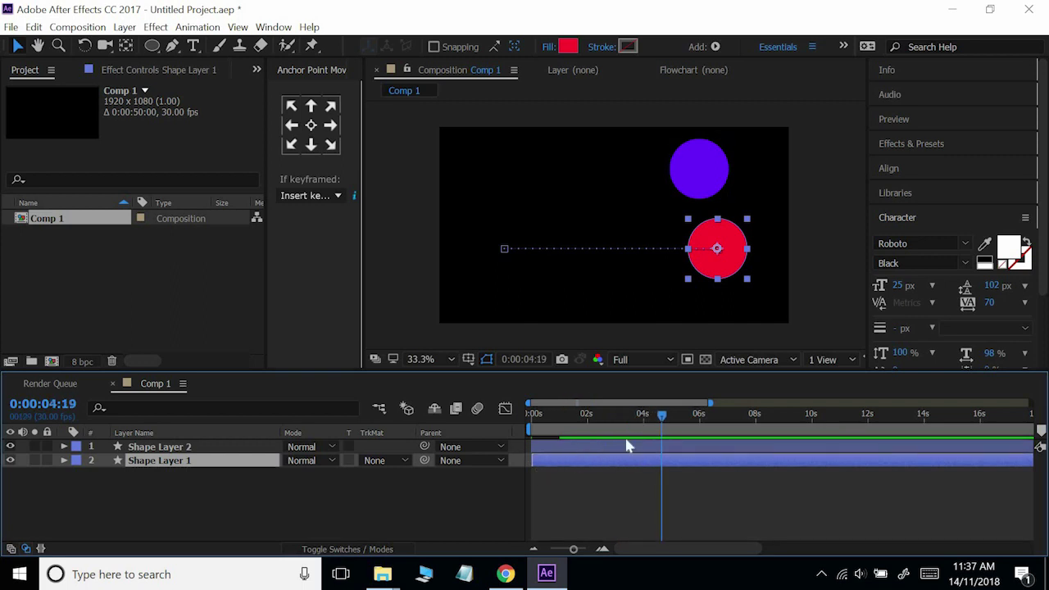
click(519, 464)
click(554, 456)
mouse_move(529, 461)
mouse_down()
mouse_move(661, 460)
mouse_move(530, 471)
mouse_up()
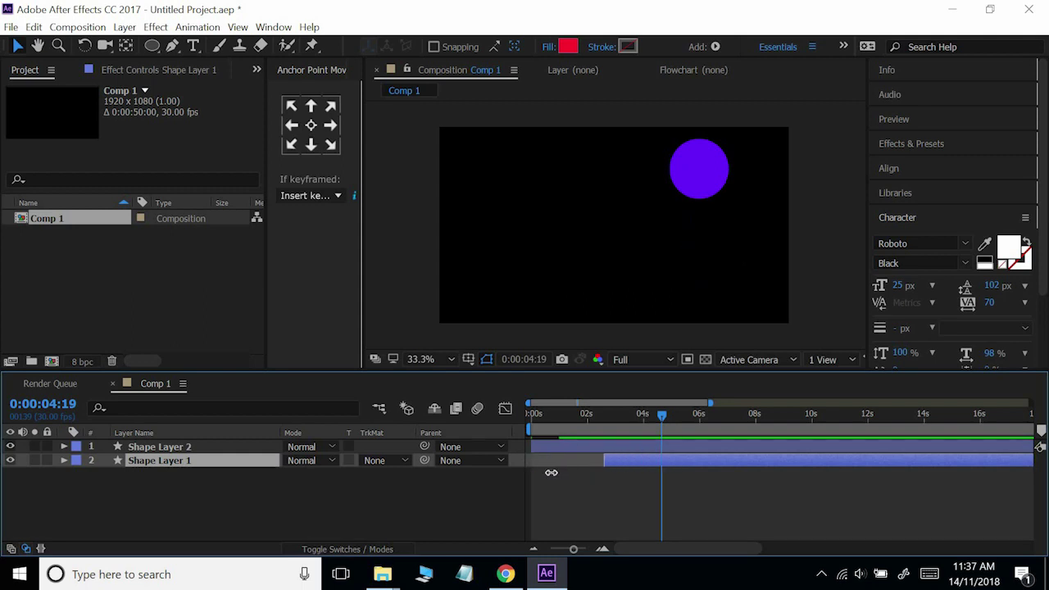
click(577, 471)
Split Shape Layer 1 at the current time and select between it and the new Shape Layer 3.
click(547, 457)
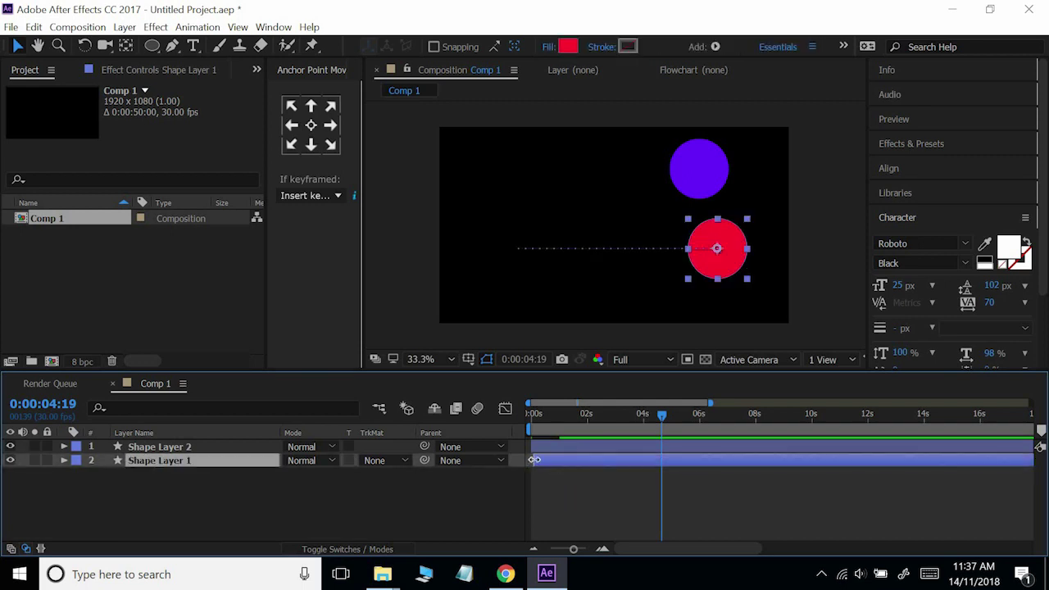
key(ctrl+shift+d)
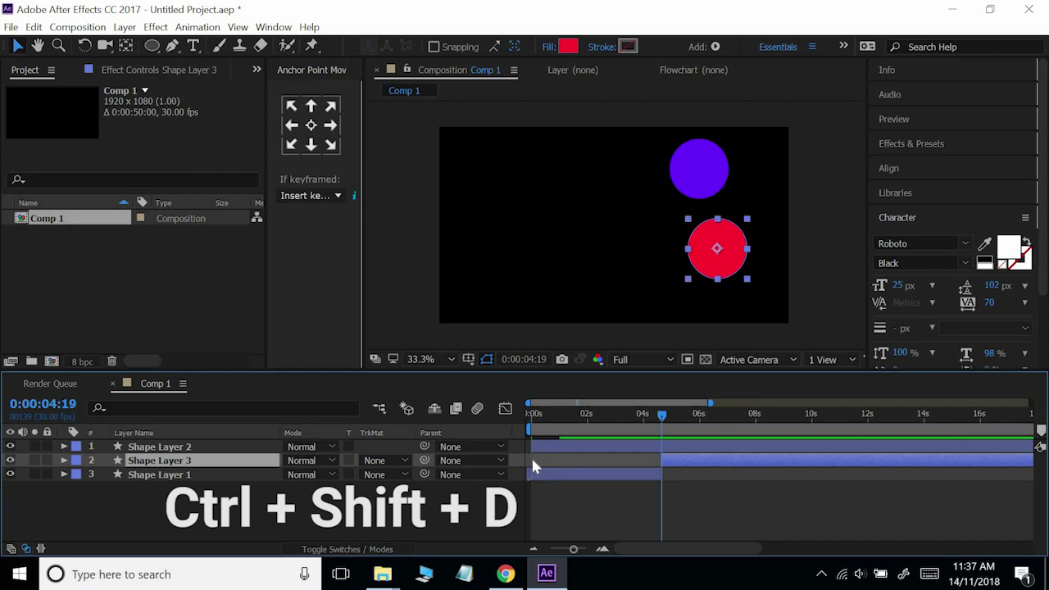
click(549, 471)
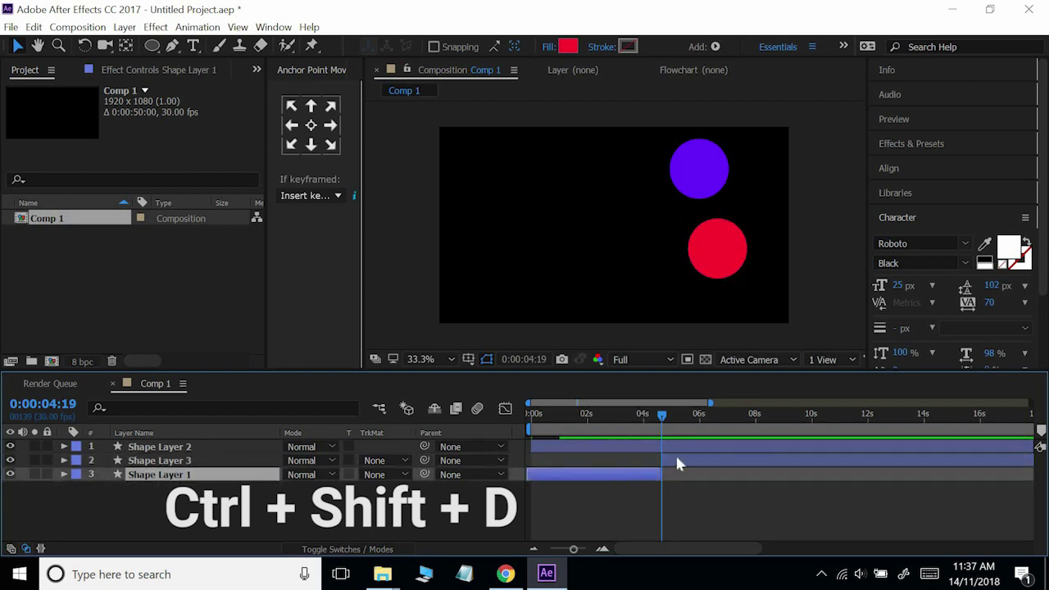
click(658, 465)
click(653, 475)
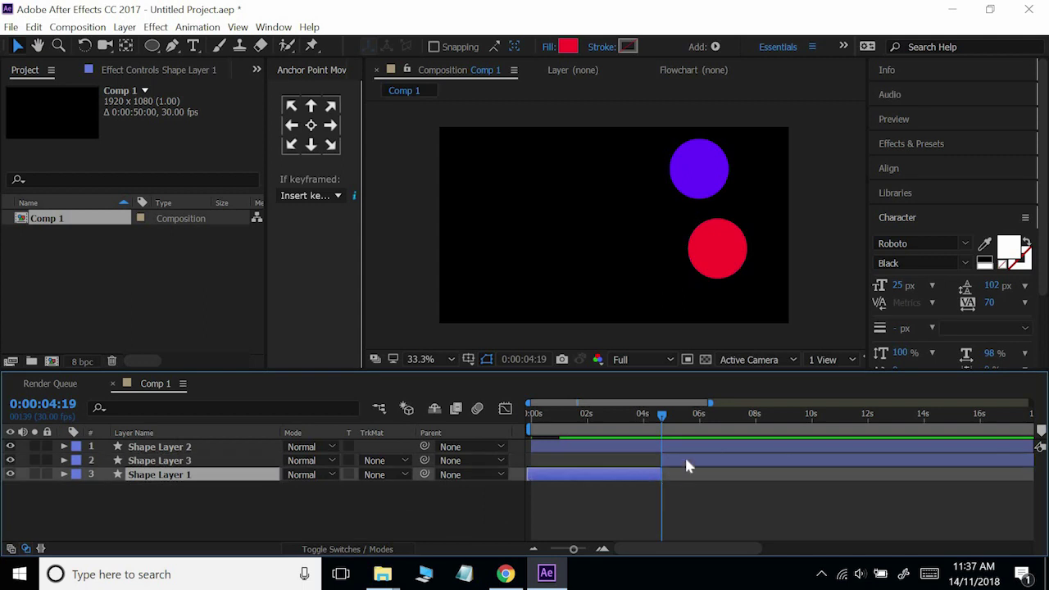
click(687, 462)
click(623, 476)
click(667, 461)
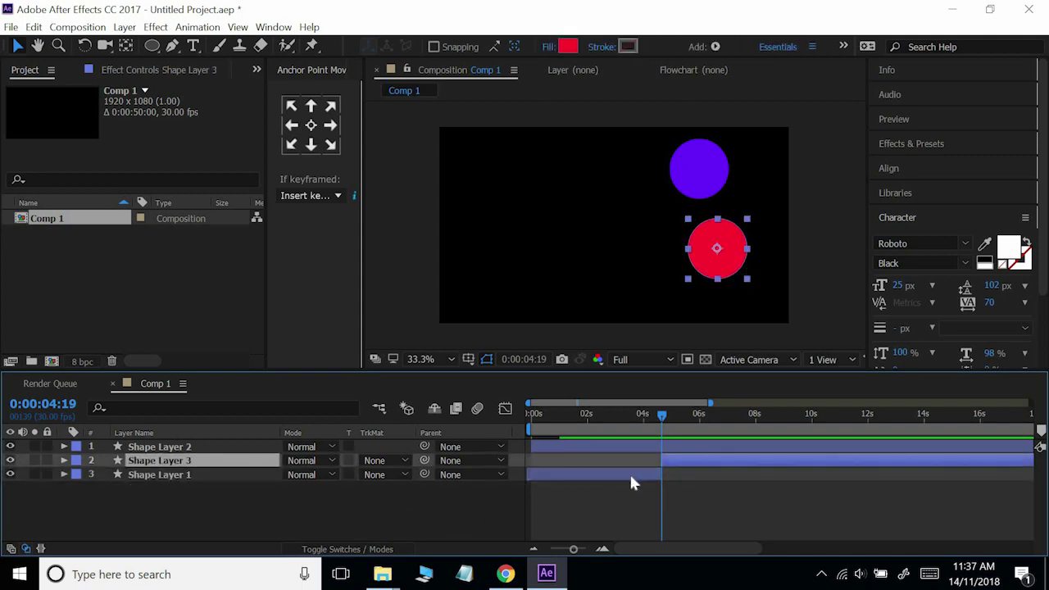
click(631, 476)
click(666, 462)
click(636, 476)
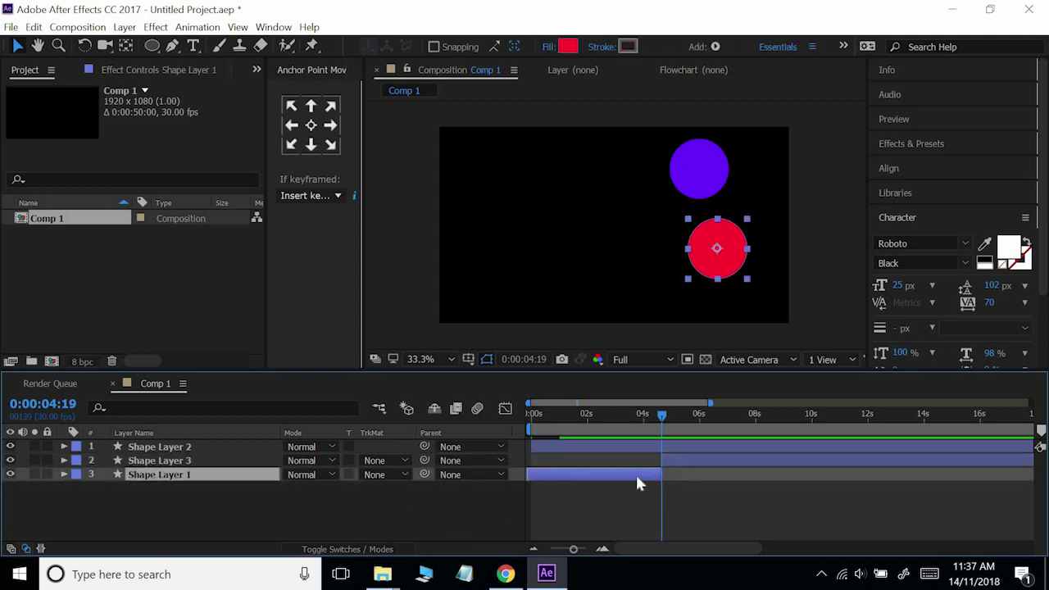
Delete Shape Layer 1 and restore it with undo.
click(673, 462)
click(640, 476)
key(Delete)
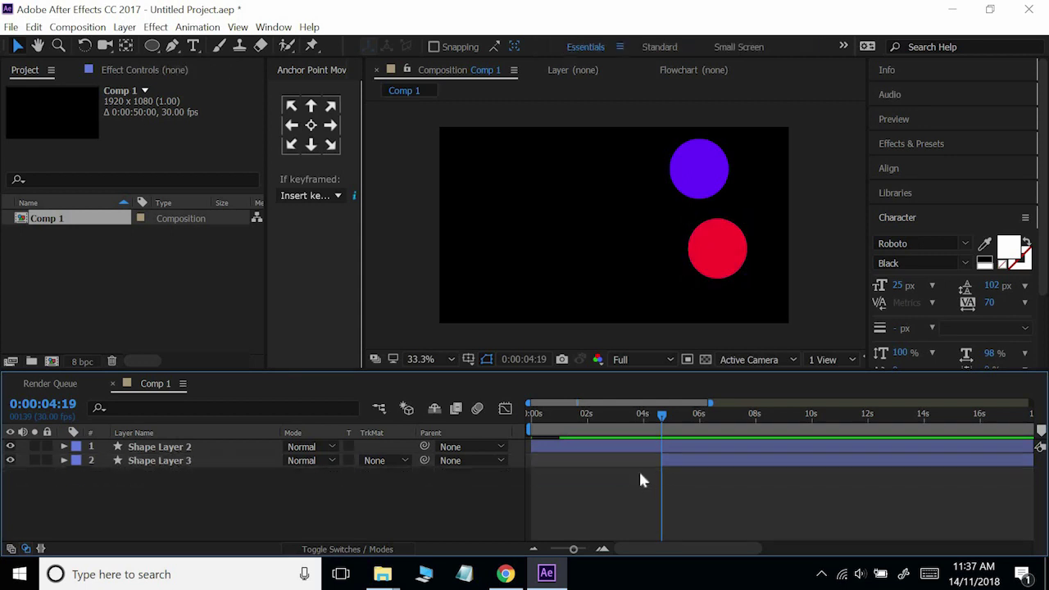
key(ctrl+z)
At 7:24, split Shape Layer 2 and Shape Layer 3, undoing each split, then clear the selection.
click(695, 456)
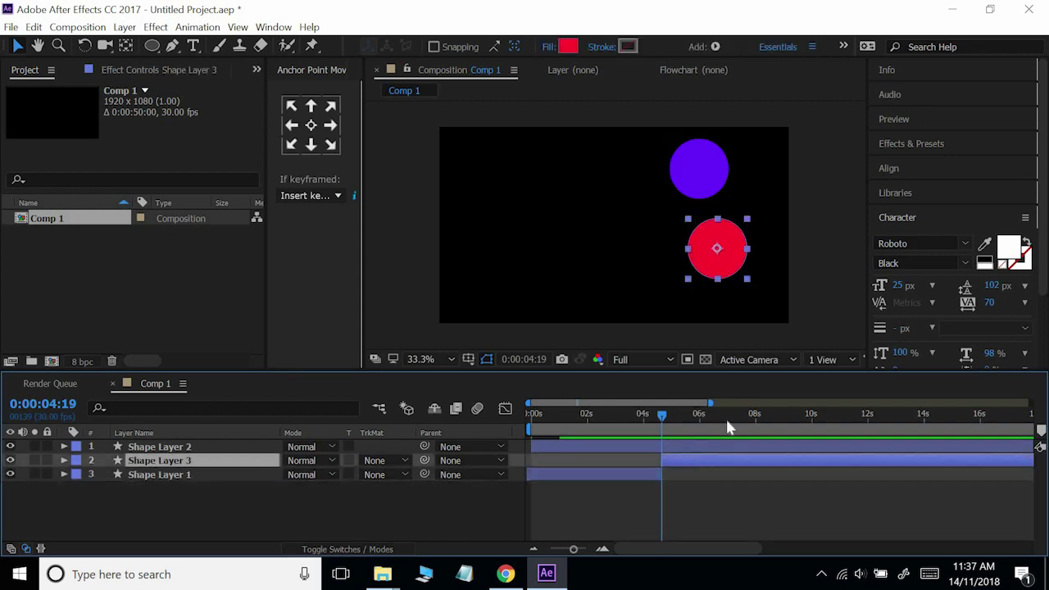
click(750, 424)
click(748, 449)
key(ctrl+shift+d)
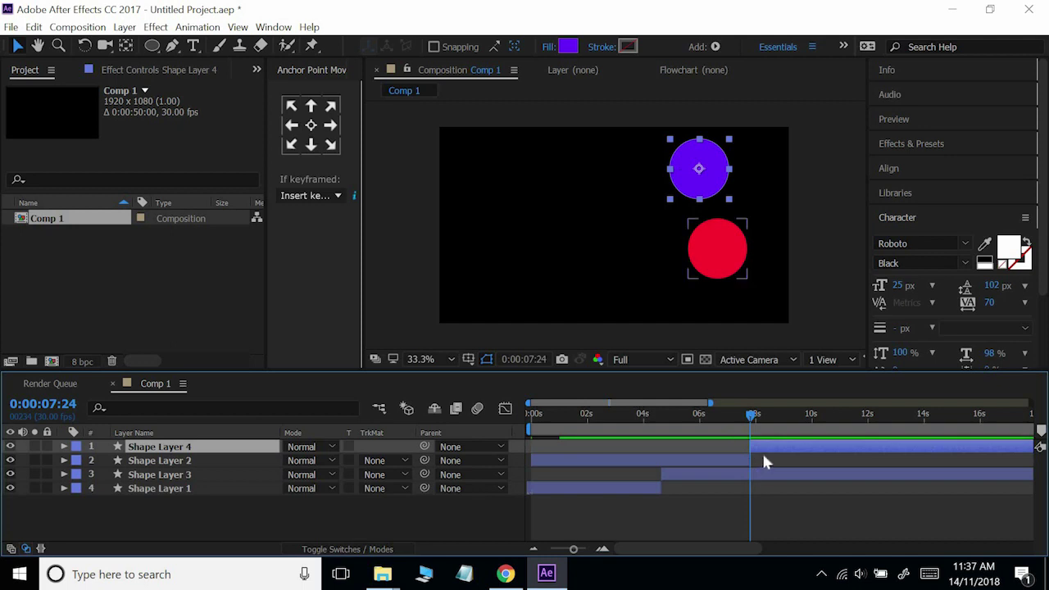
key(ctrl+z)
click(762, 461)
key(ctrl+shift+d)
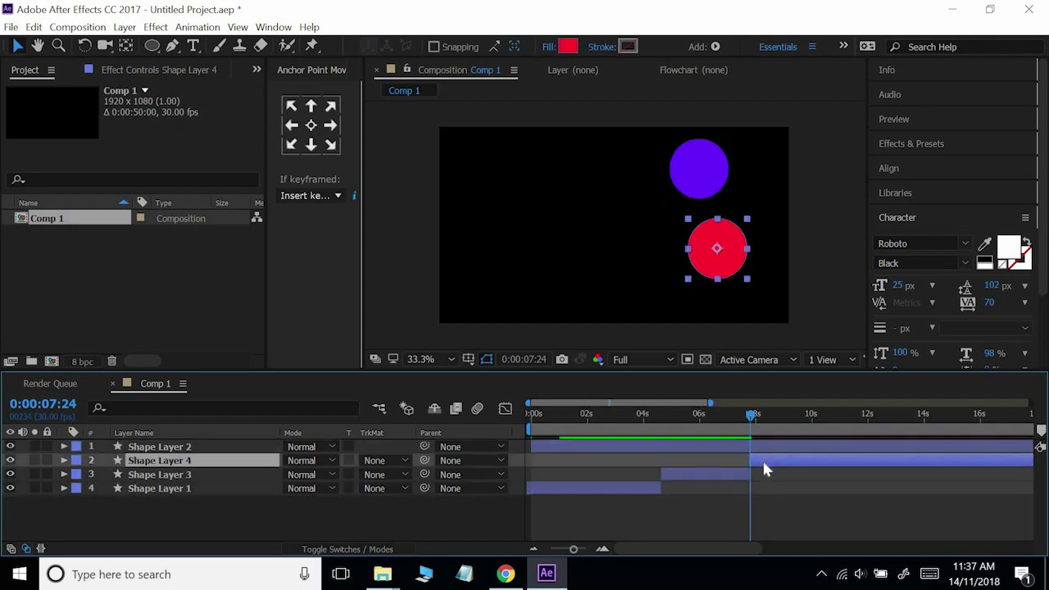
key(ctrl+z)
click(655, 501)
click(636, 474)
click(639, 508)
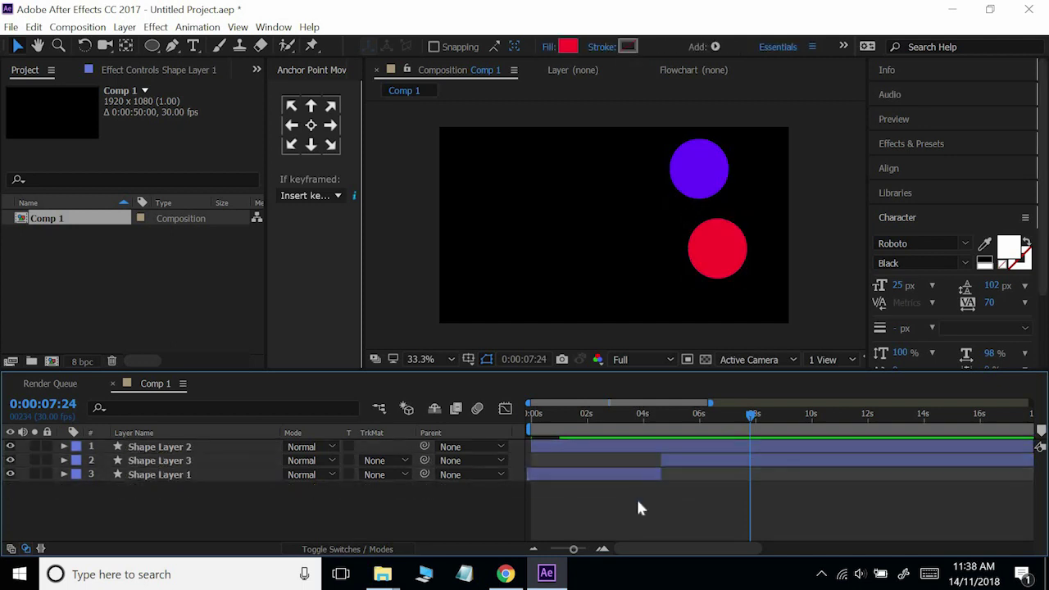
key(ctrl+z)
click(648, 419)
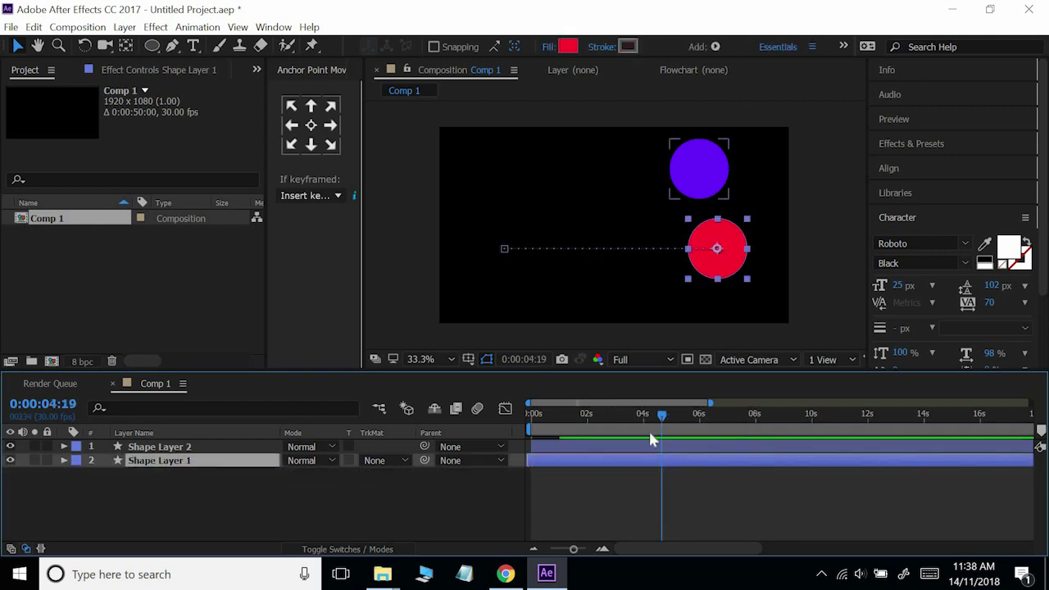
drag(642, 419, 631, 418)
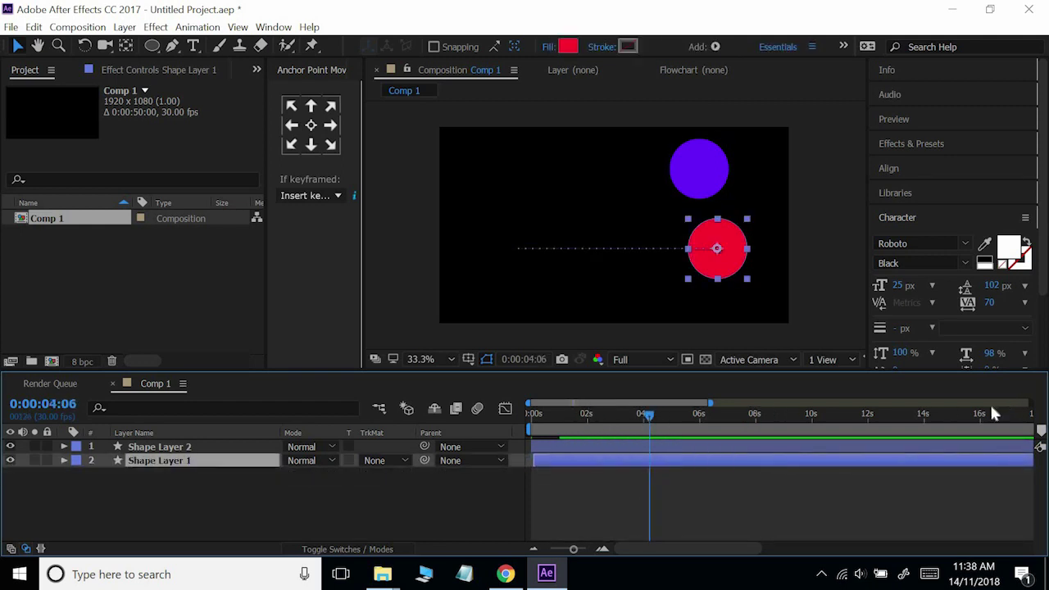
drag(805, 428, 643, 417)
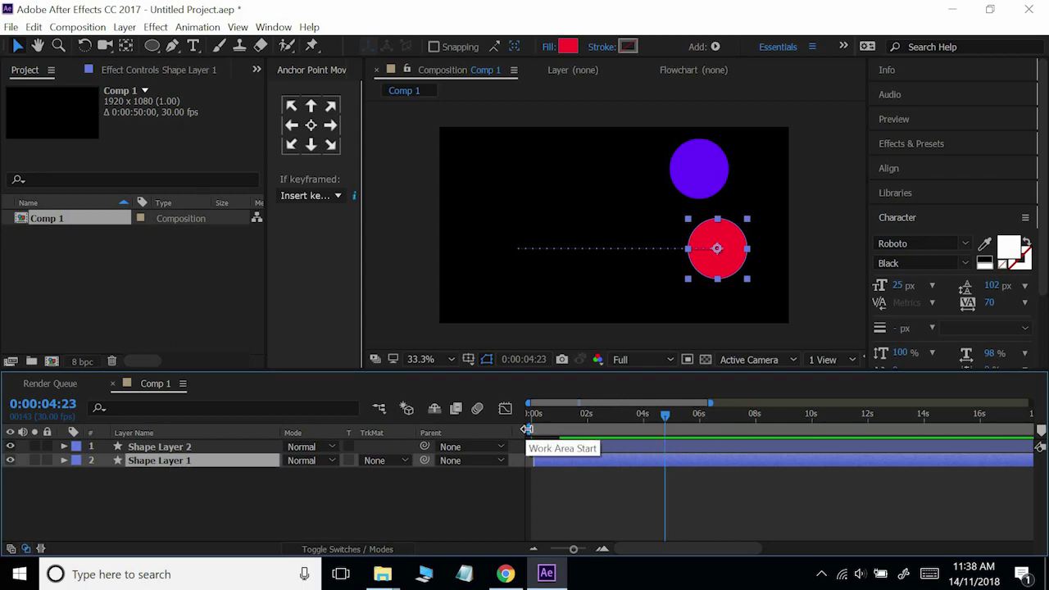
mouse_move(531, 429)
mouse_down()
mouse_move(592, 430)
mouse_move(532, 430)
mouse_up()
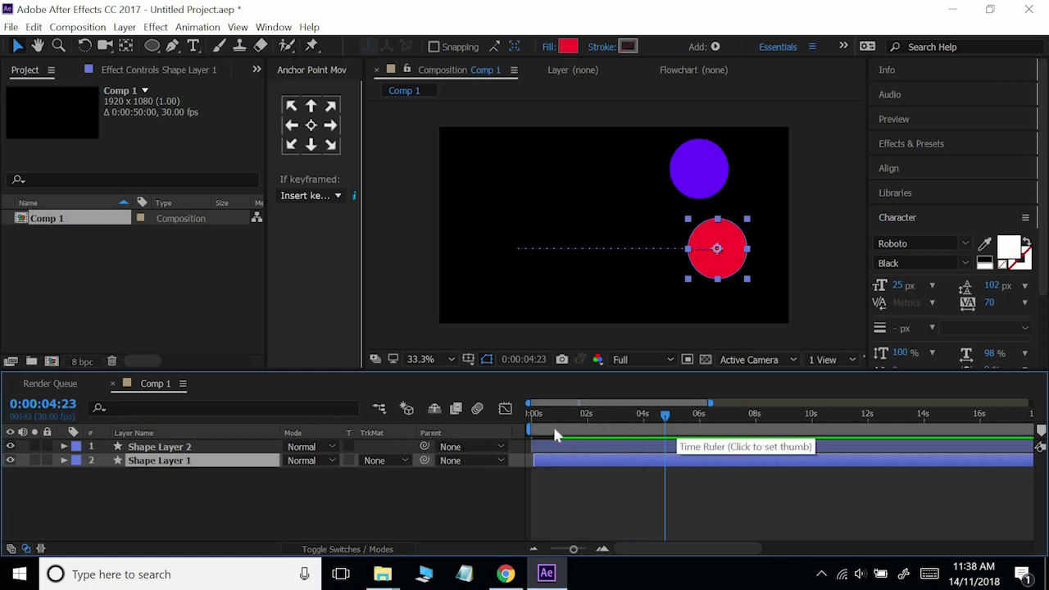
drag(525, 429, 580, 429)
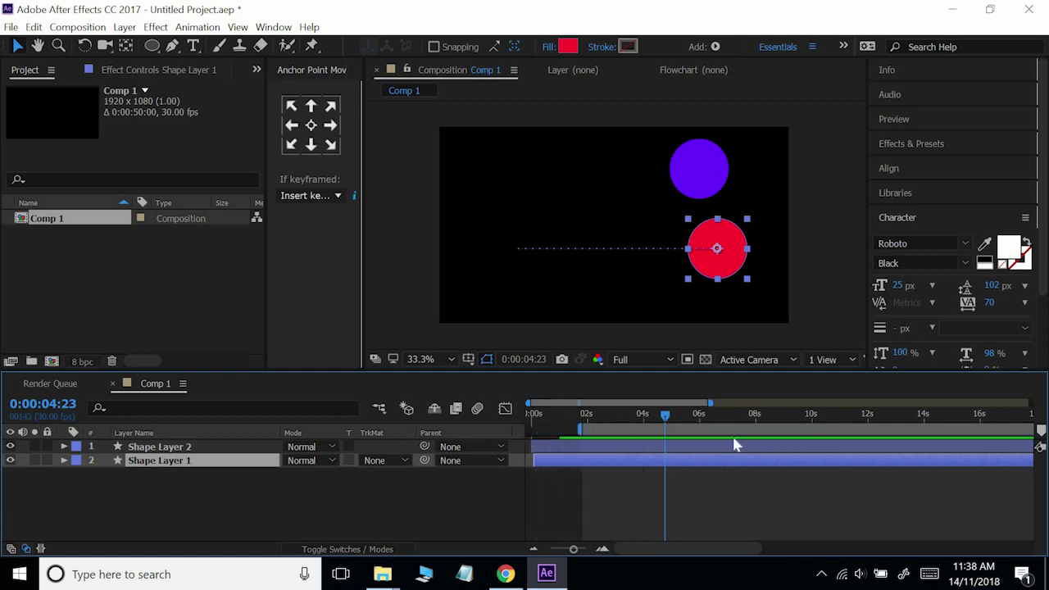
click(601, 414)
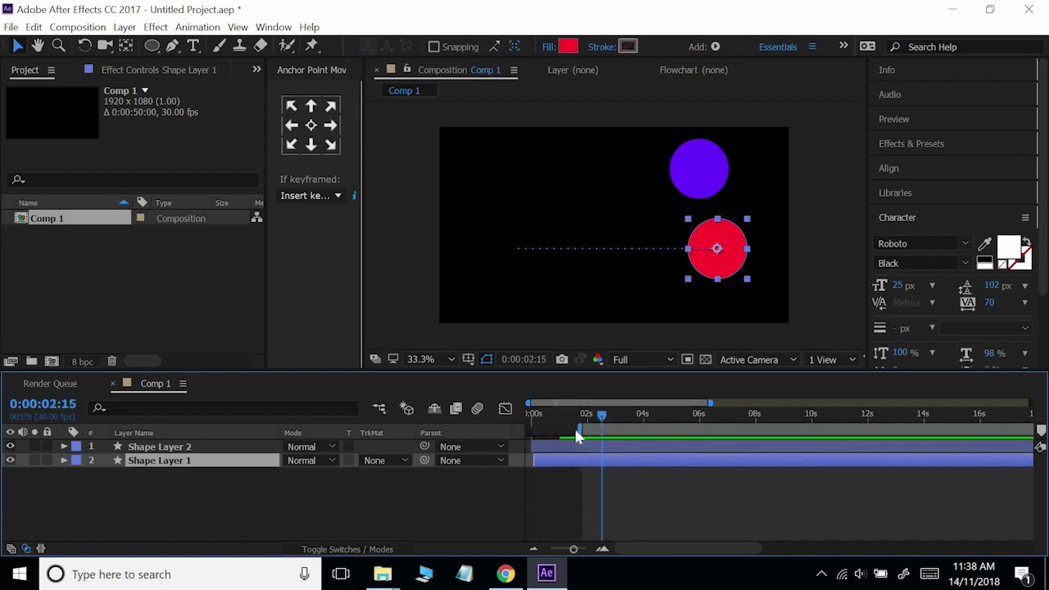
click(566, 414)
click(620, 414)
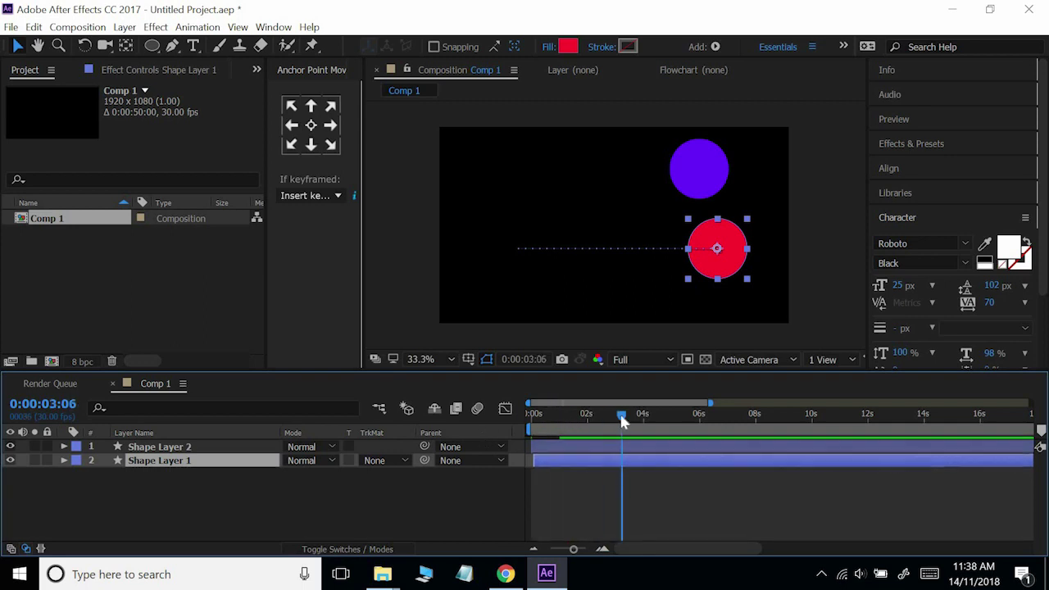
click(643, 415)
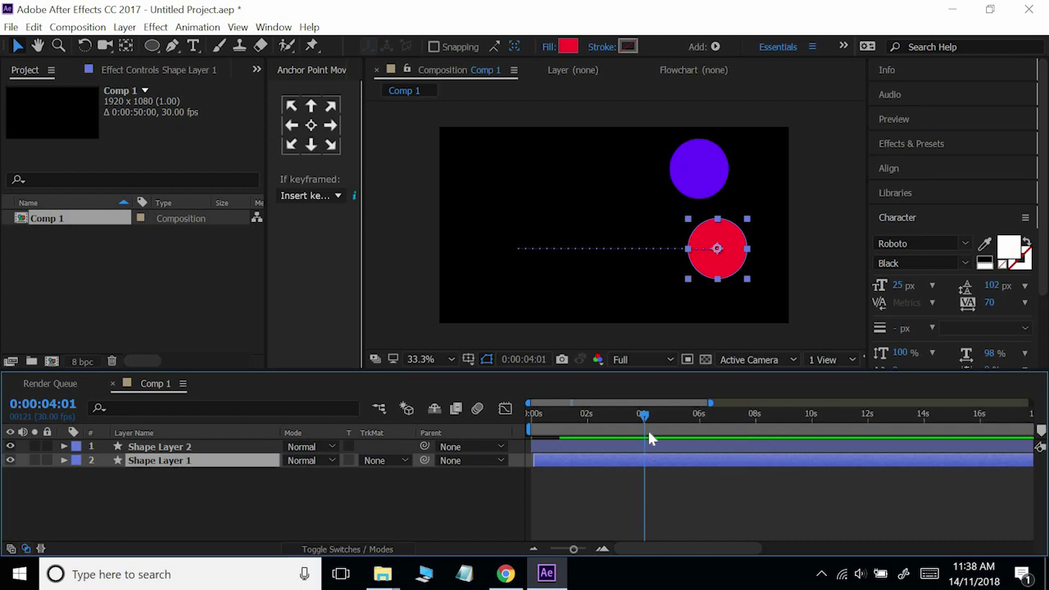
Redo the work area, starting it at about 4 seconds with B.
key(n)
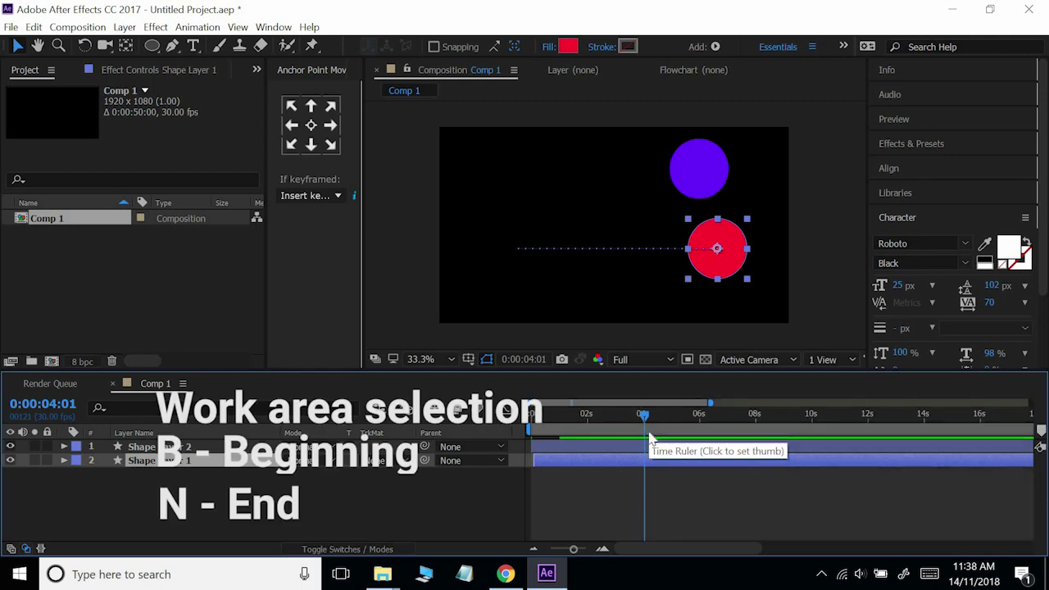
key(space)
key(b)
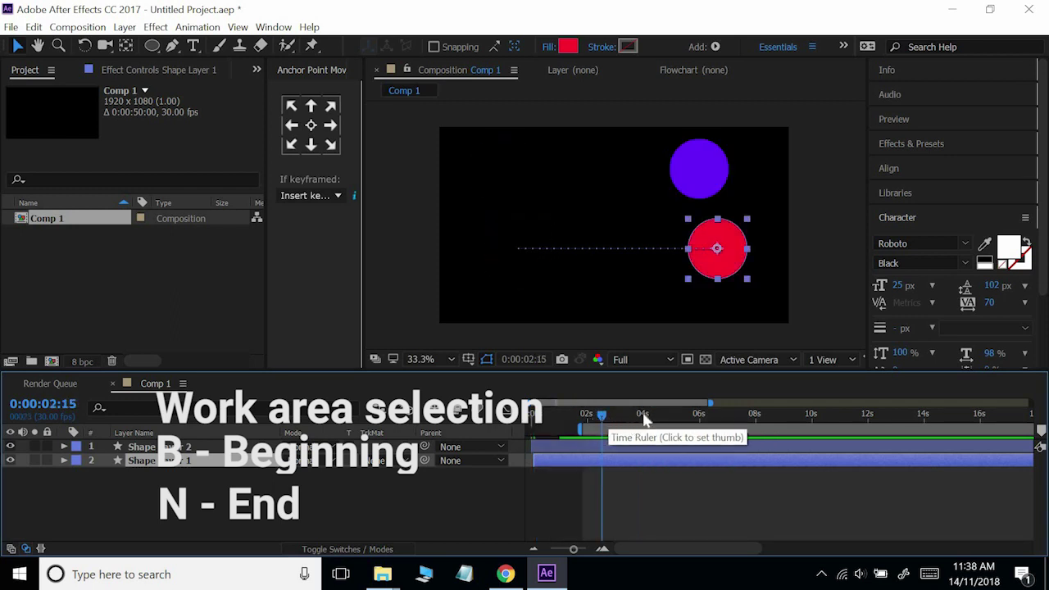
click(644, 418)
key(b)
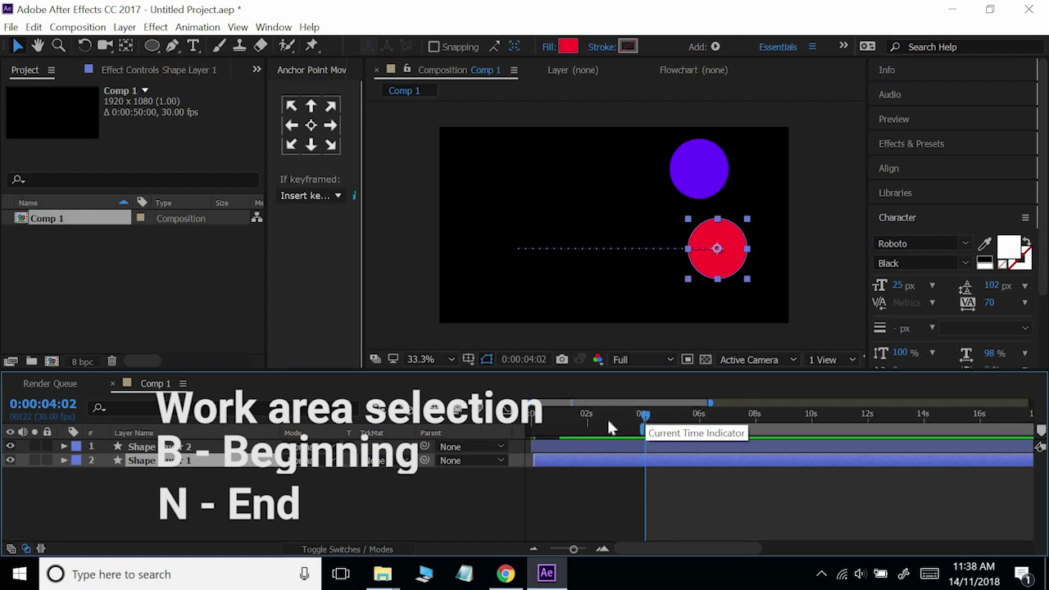
End the work area at 7:28 with N, then nudge its start slightly earlier.
click(646, 418)
drag(653, 418, 756, 428)
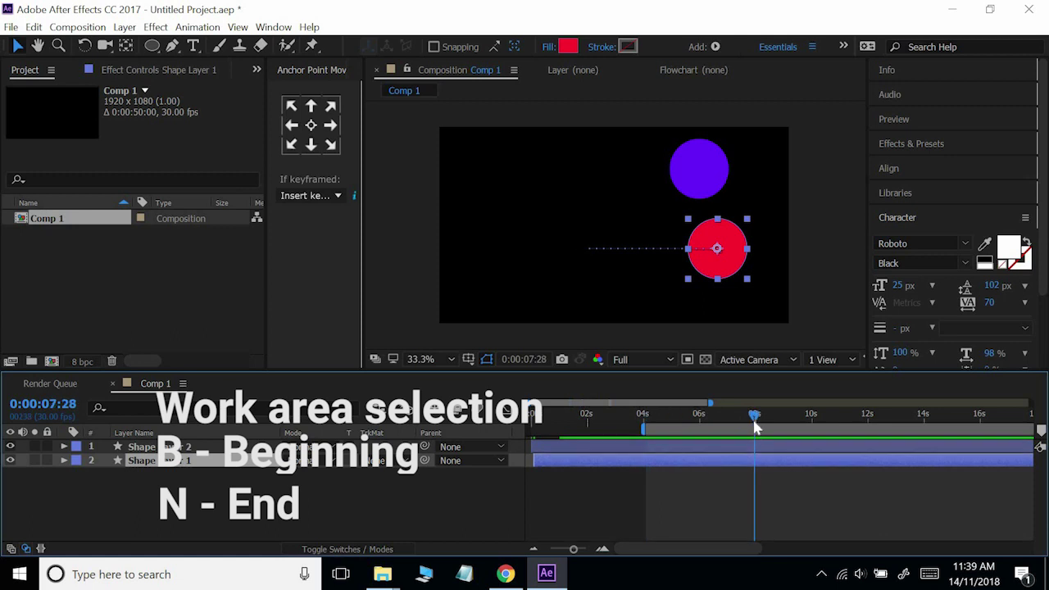
key(n)
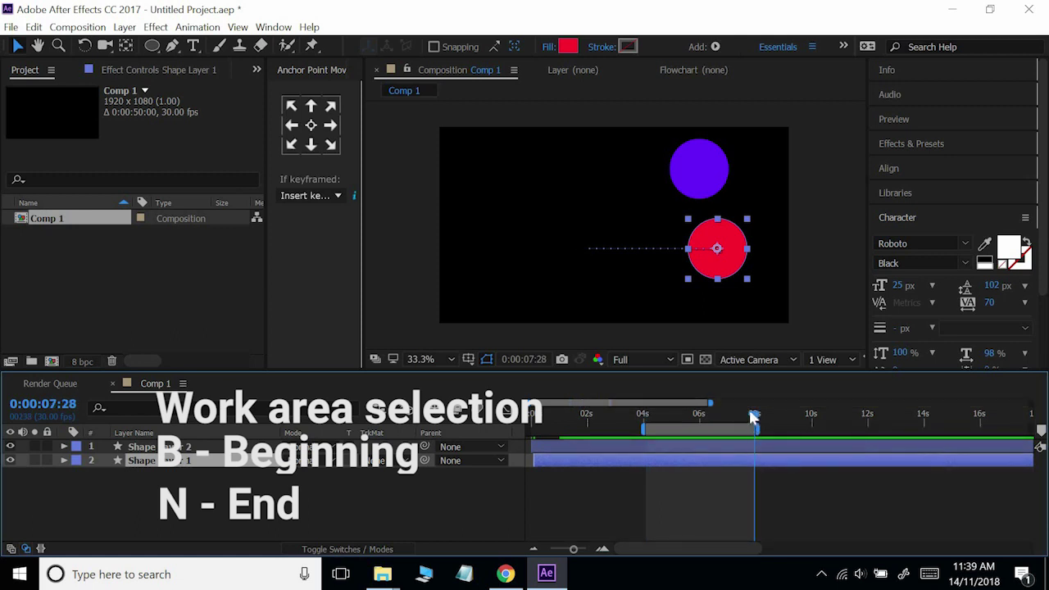
mouse_move(753, 416)
mouse_down()
mouse_move(683, 413)
mouse_move(600, 436)
mouse_move(672, 416)
mouse_move(752, 416)
mouse_up()
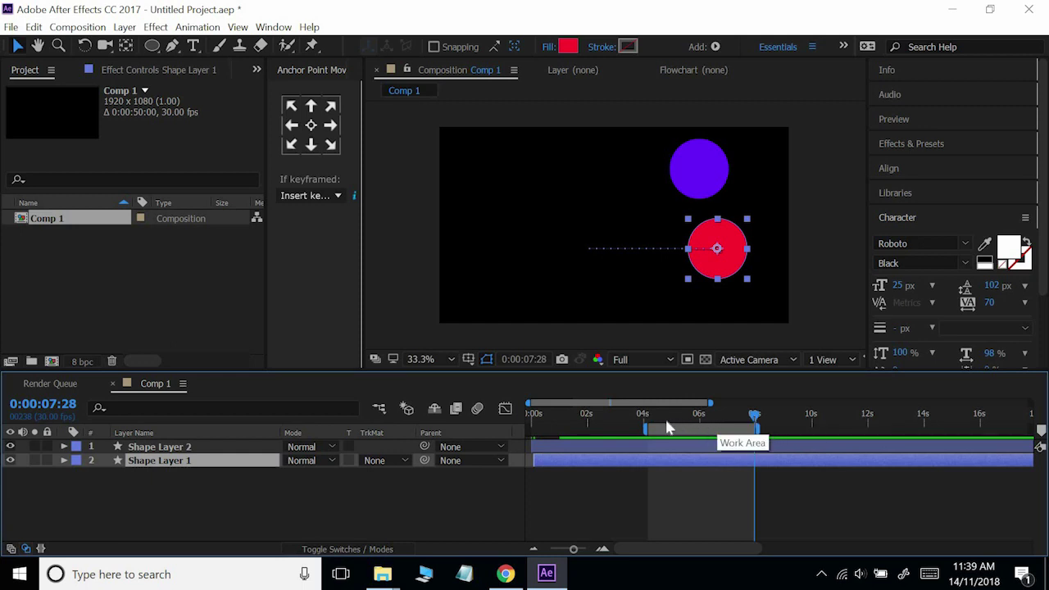
Preview the work area, then move the current time to 0:00:04:20.
key(space)
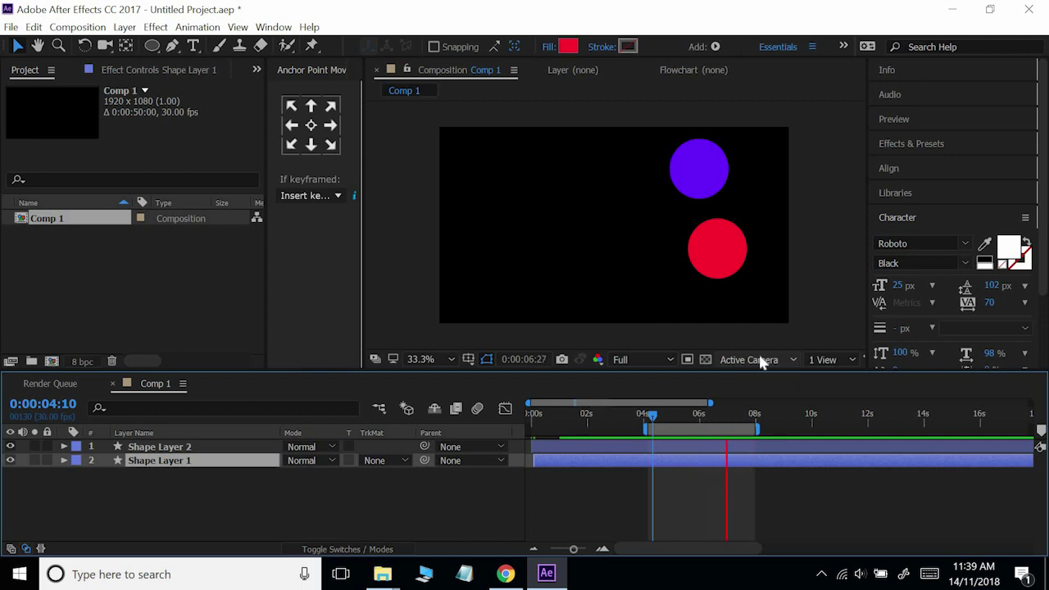
key(space)
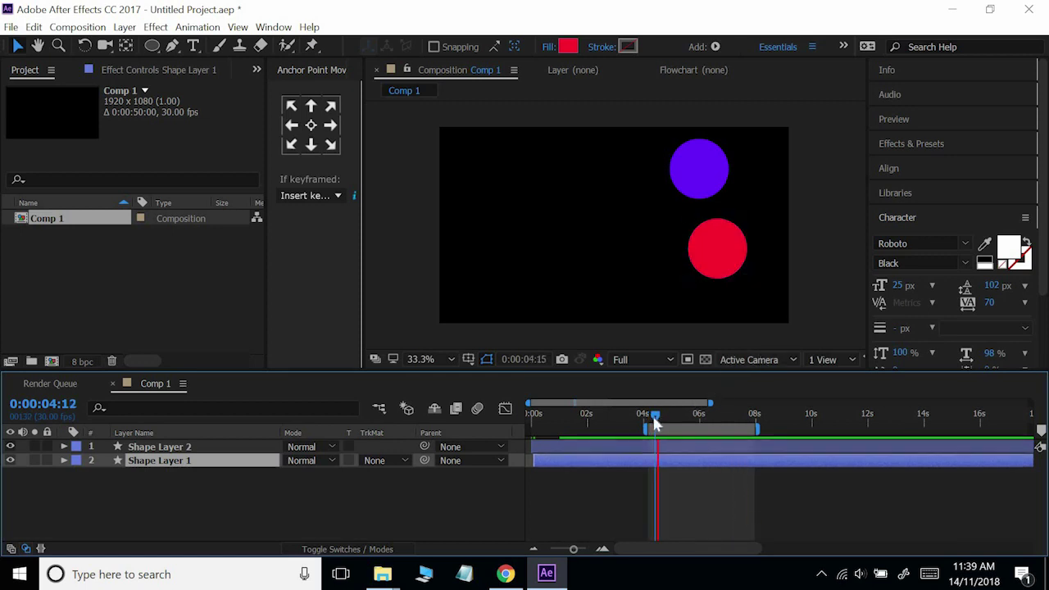
click(656, 418)
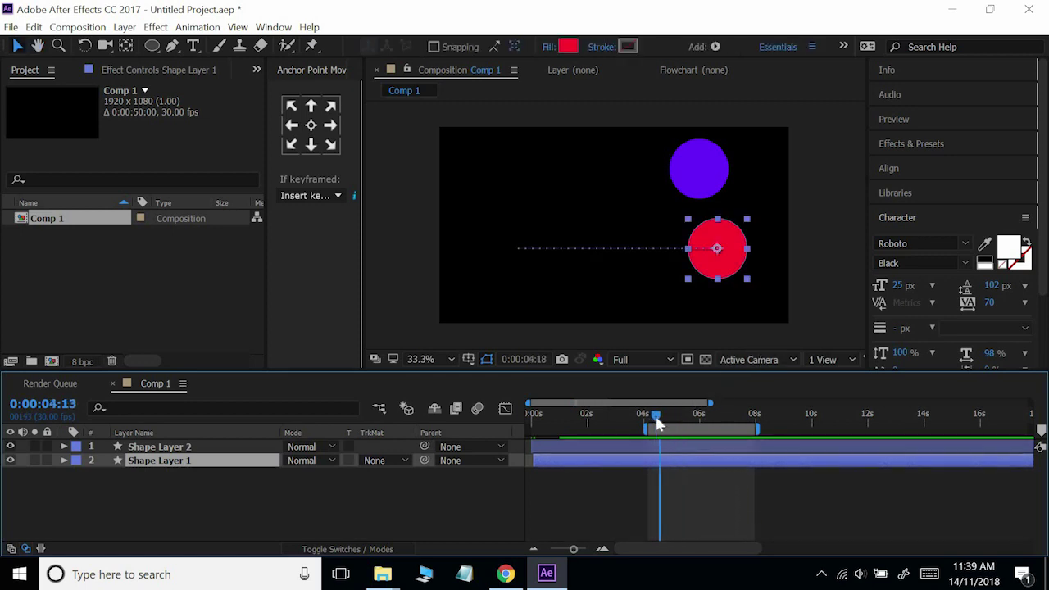
drag(656, 415, 662, 415)
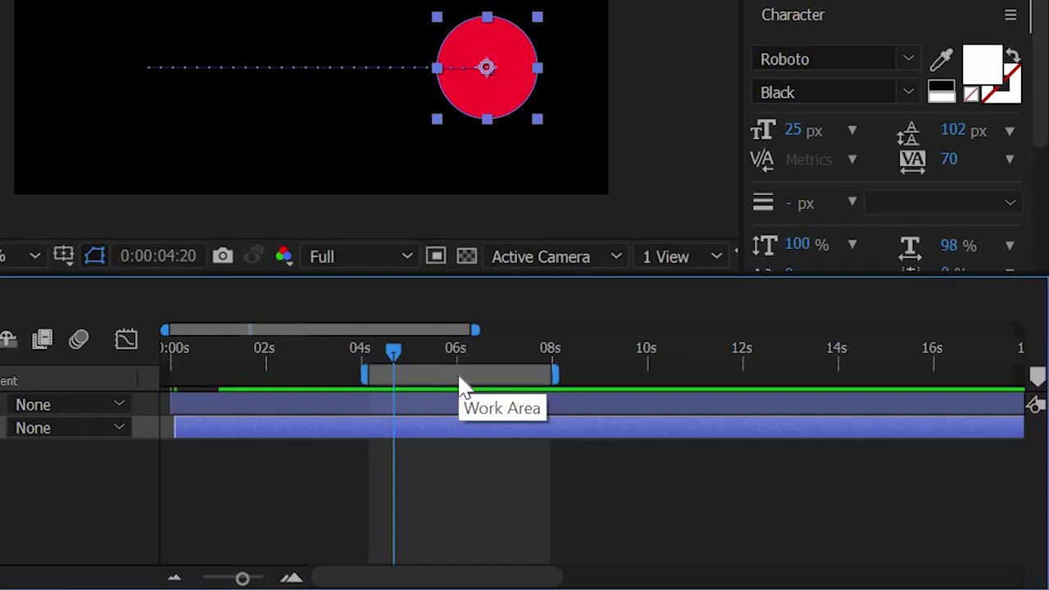
Trim Comp 1 to its work area and preview the trimmed comp.
right_click(701, 429)
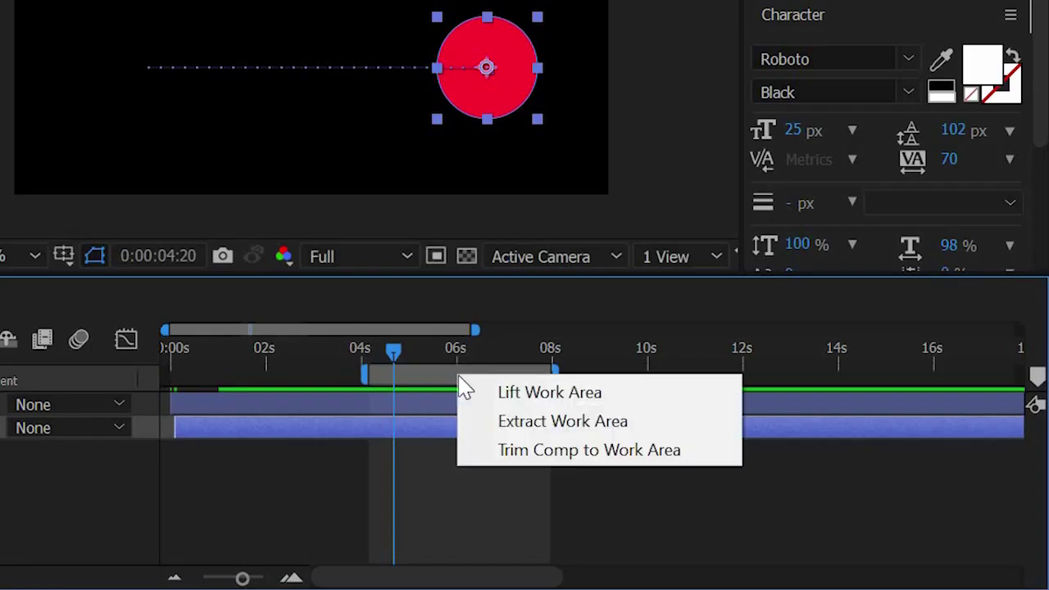
click(530, 456)
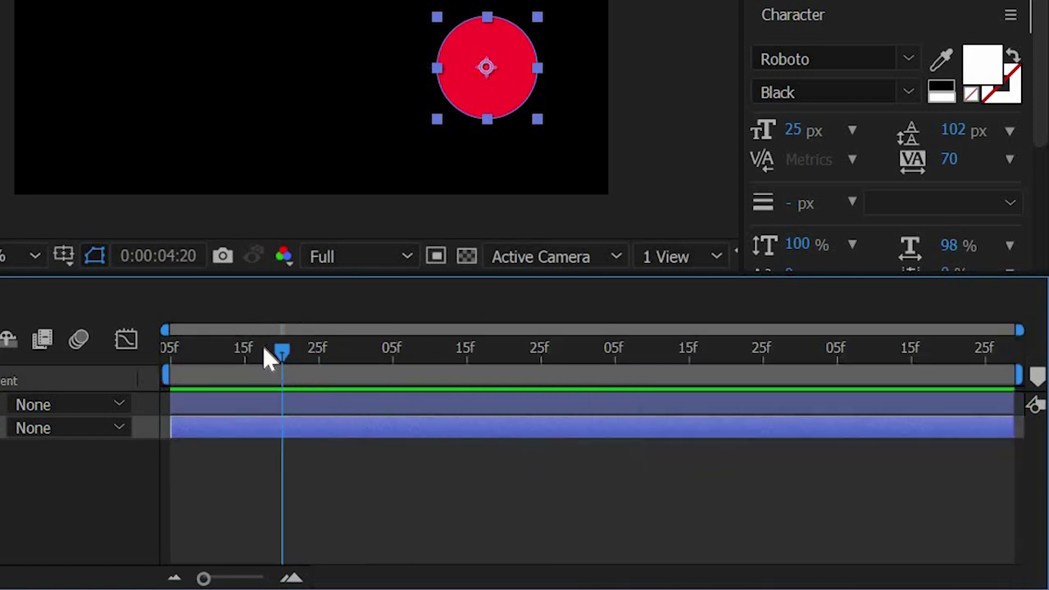
key(space)
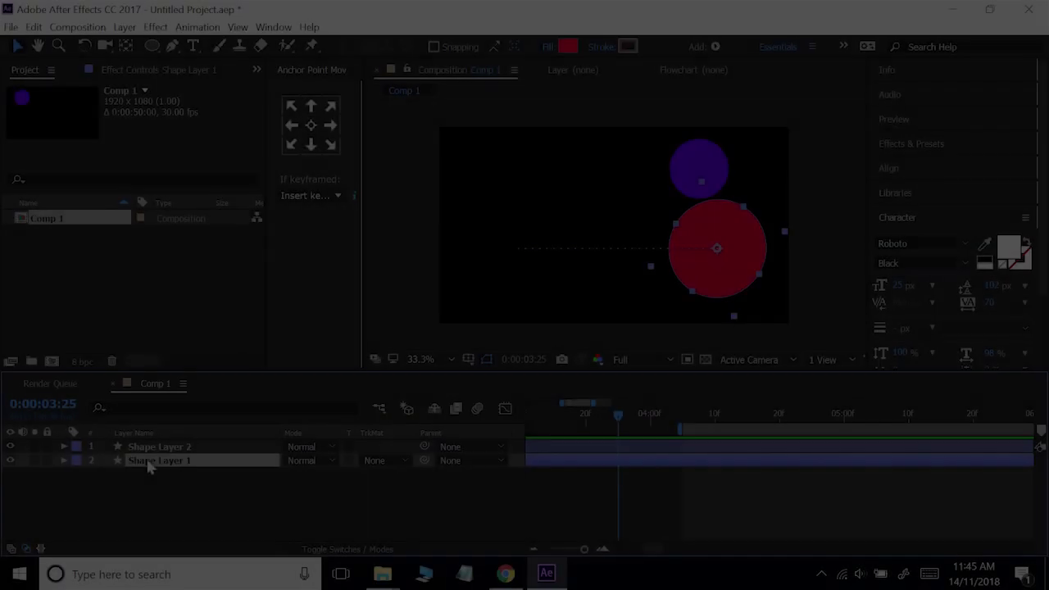
Select the red circle's layer, Shape Layer 1, and duplicate it three times with Ctrl+D.
click(136, 449)
click(145, 461)
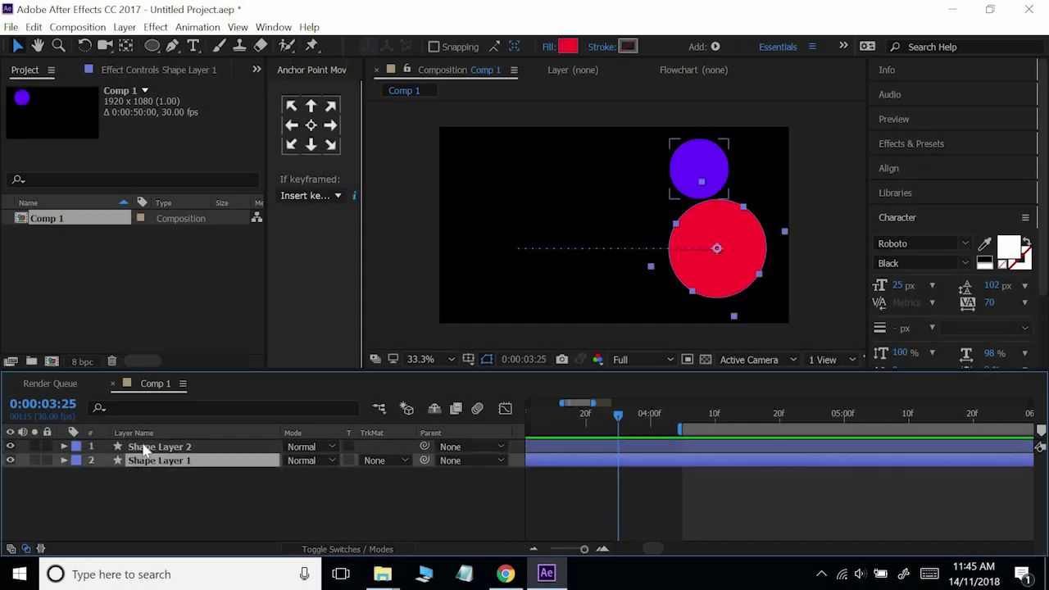
click(143, 449)
click(139, 461)
key(ctrl+d)
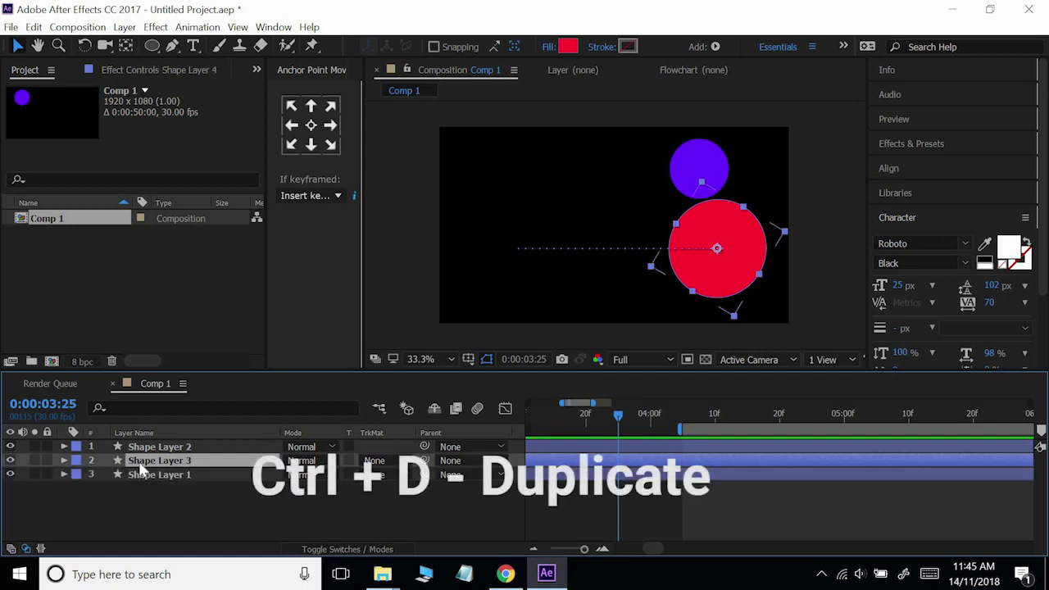
key(ctrl+d)
key(ctrl+d)
key(ctrl+d)
key(ctrl+d)
key(ctrl+d)
key(ctrl+d)
key(ctrl+d)
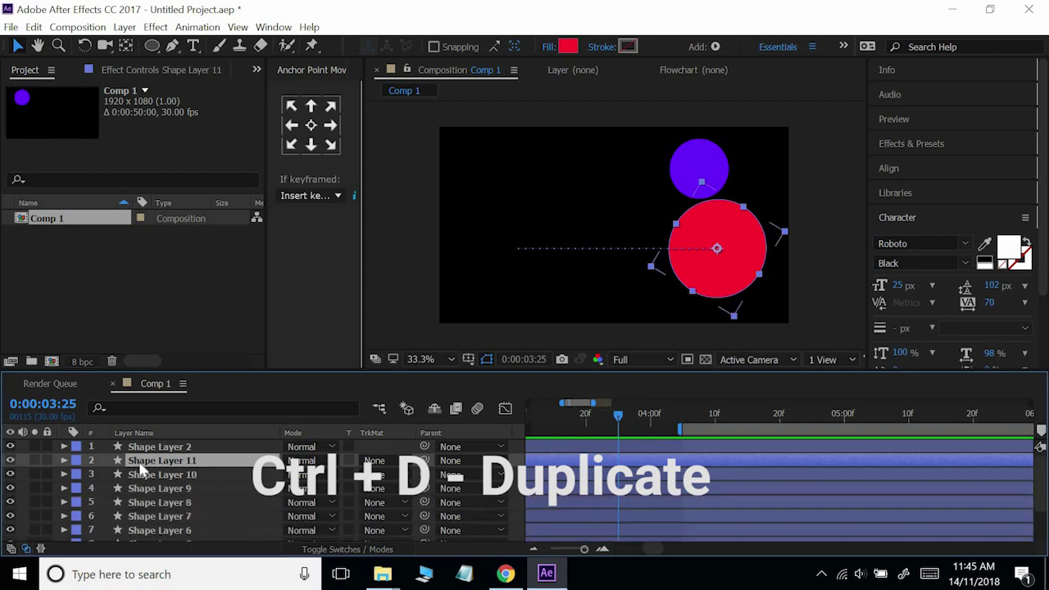
key(ctrl+d)
key(ctrl+d)
key(ctrl+d)
key(ctrl+d)
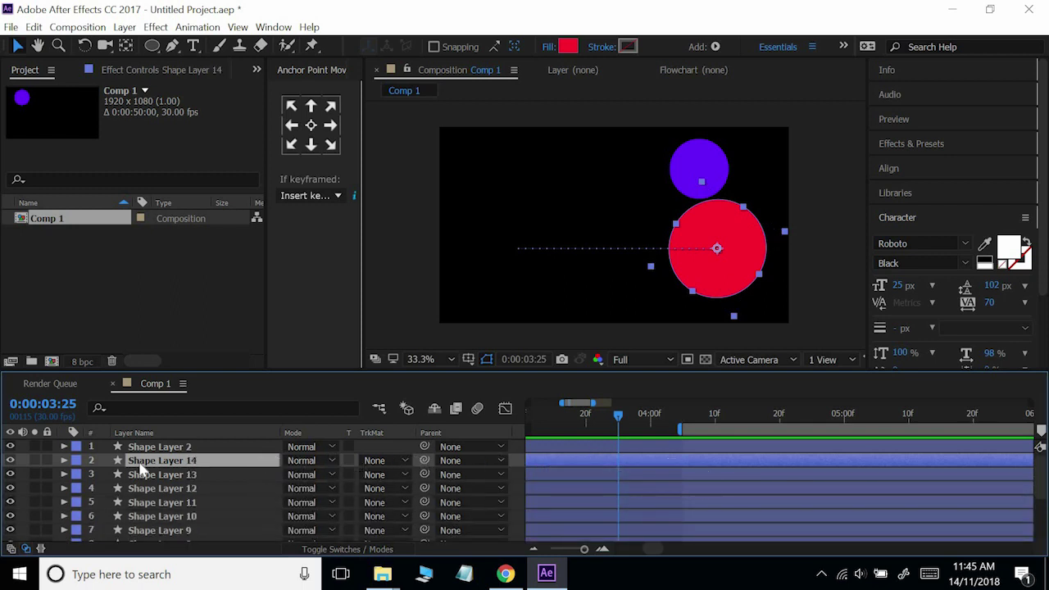
Undo the duplicated red circle layers with Ctrl+Z.
key(ctrl+z)
key(ctrl+z)
key(ctrl+z)
key(ctrl+z)
key(ctrl+z)
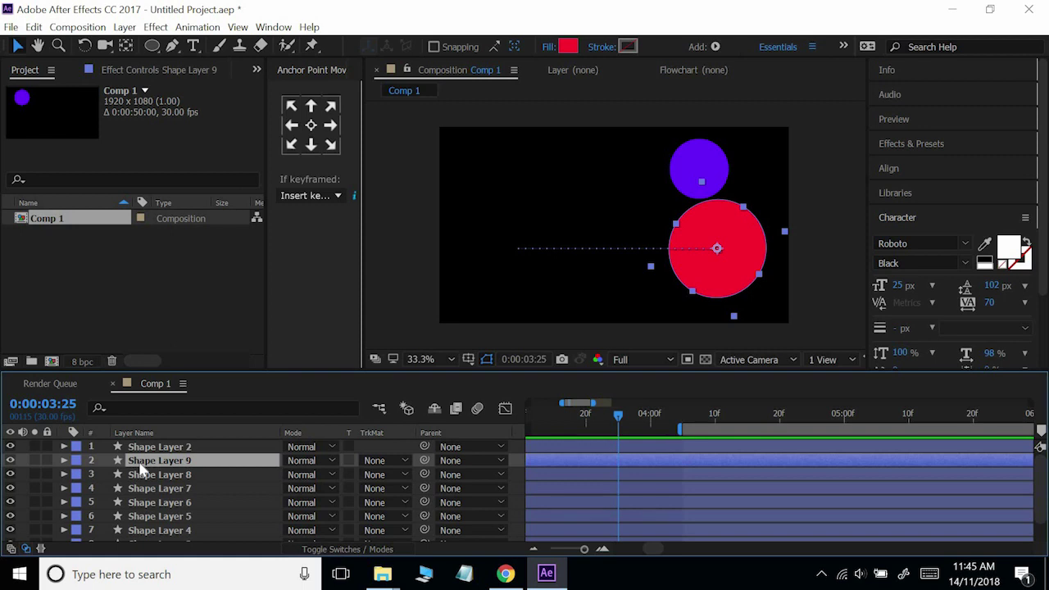
key(ctrl+z)
key(ctrl+z)
key(ctrl+z)
key(ctrl+z)
key(ctrl+z)
key(ctrl+z)
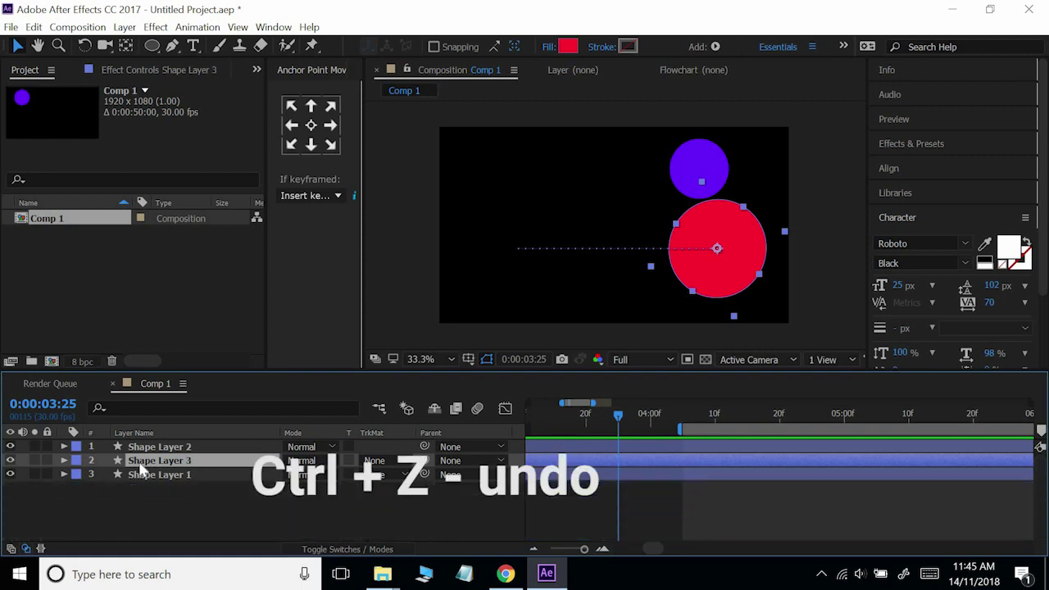
key(ctrl+z)
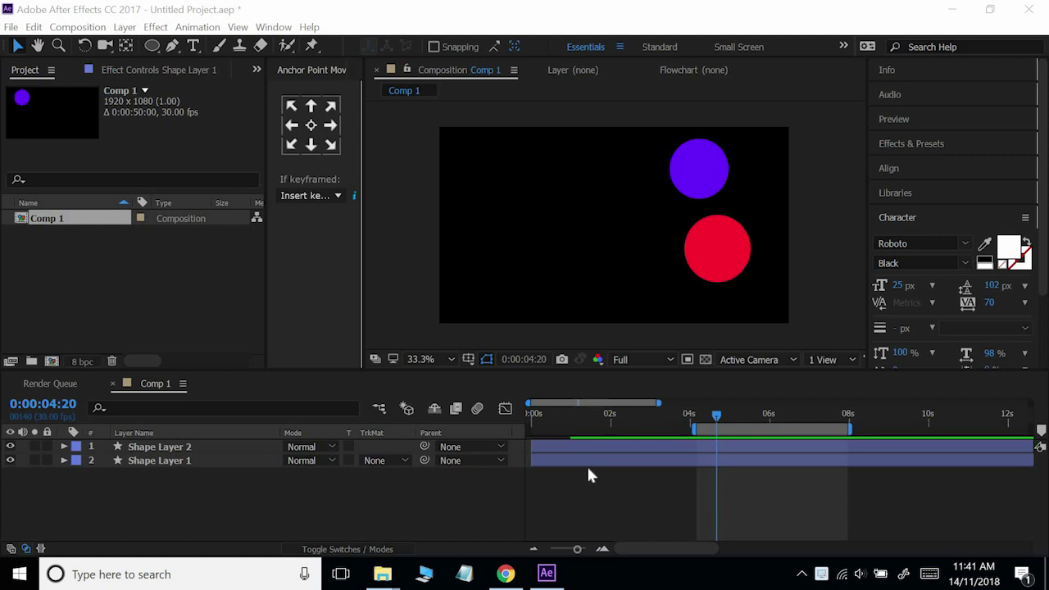
Deselect the layers and zoom the timeline in to single frames around the playhead.
click(587, 464)
click(606, 485)
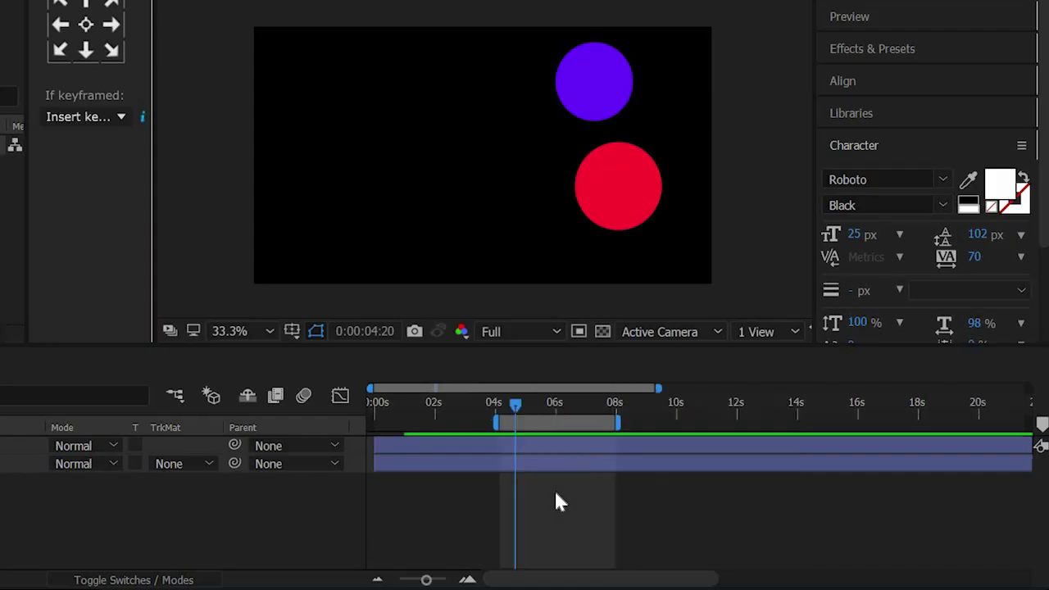
key(equal)
drag(540, 579, 498, 579)
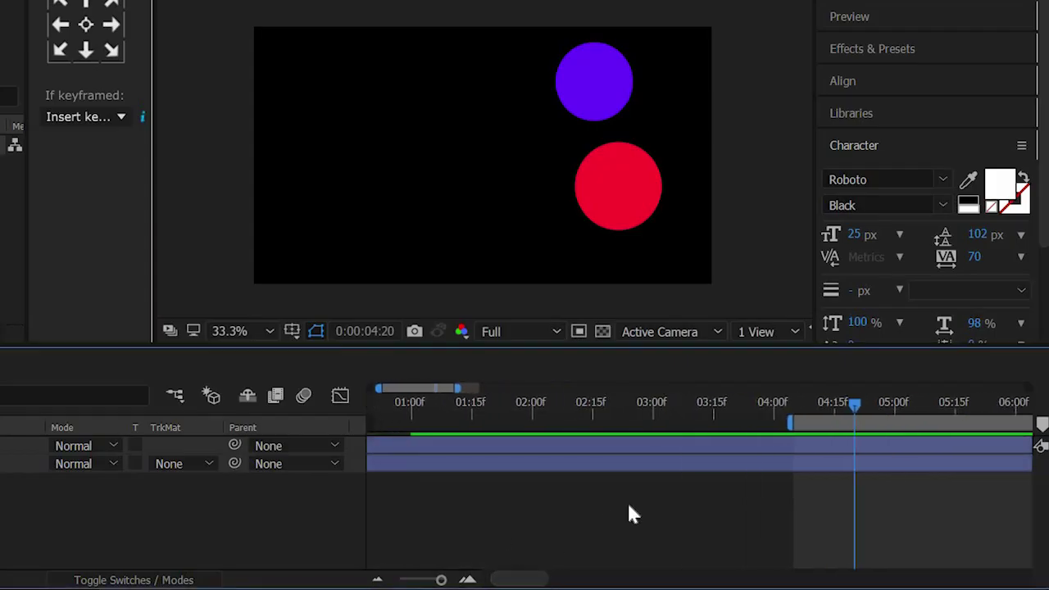
key(equal)
key(equal)
key(equal)
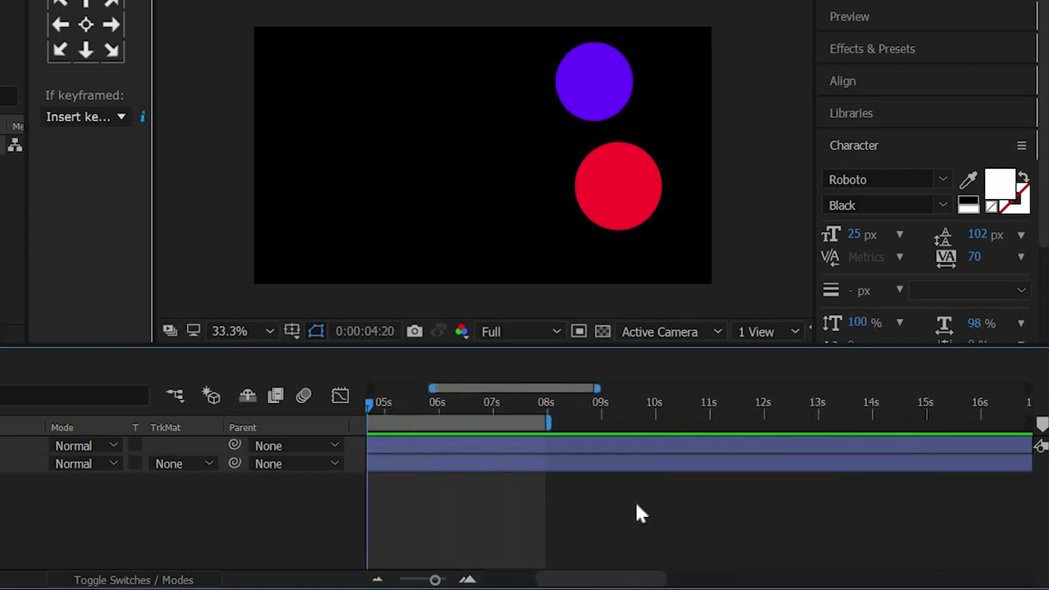
key(equal)
Pan the timeline to bring the playhead at 0:00:04:20 back into view, and zoom in around it.
scroll(639, 512, down, 5)
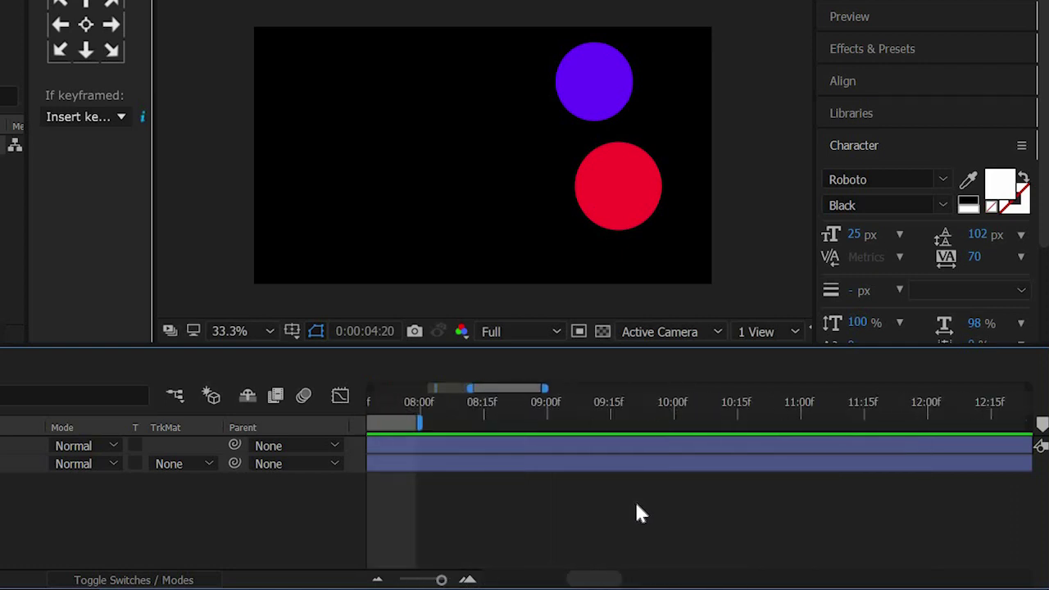
scroll(639, 512, down, 2)
scroll(639, 512, up, 5)
scroll(639, 512, up, 2)
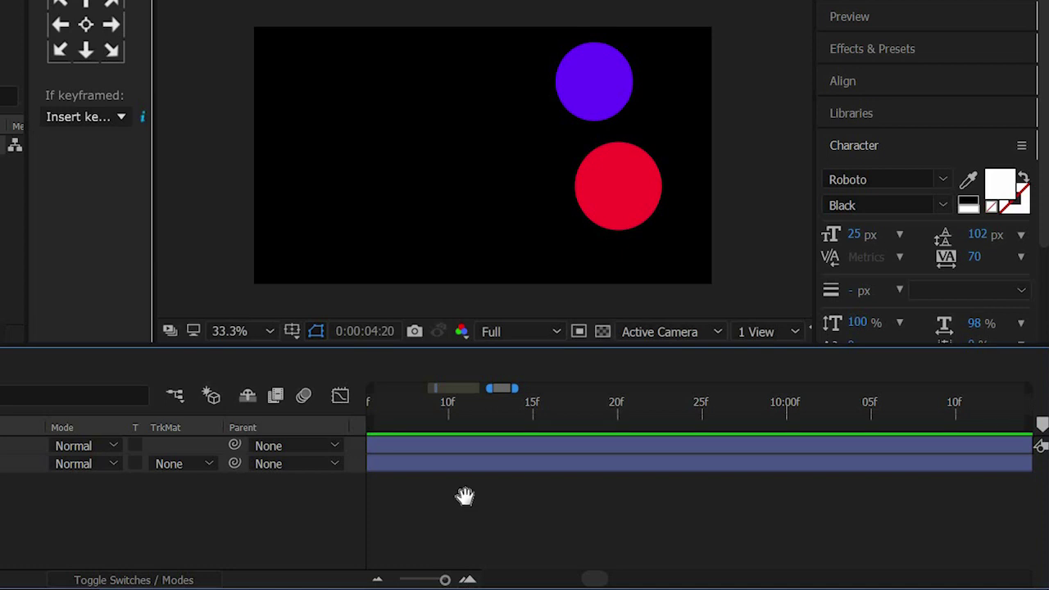
drag(465, 496, 901, 514)
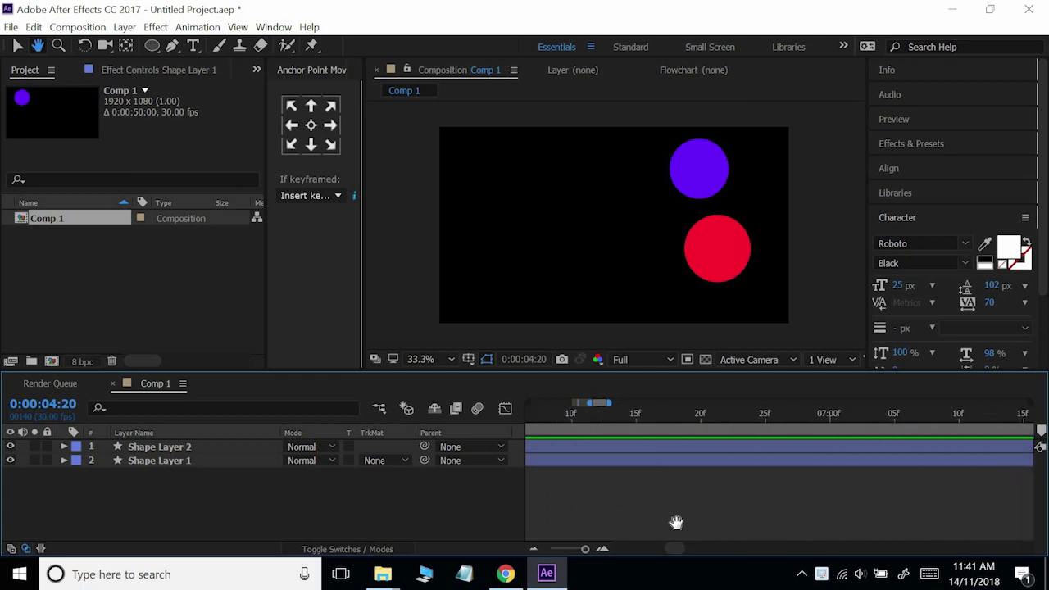
drag(677, 524, 793, 521)
drag(617, 491, 699, 484)
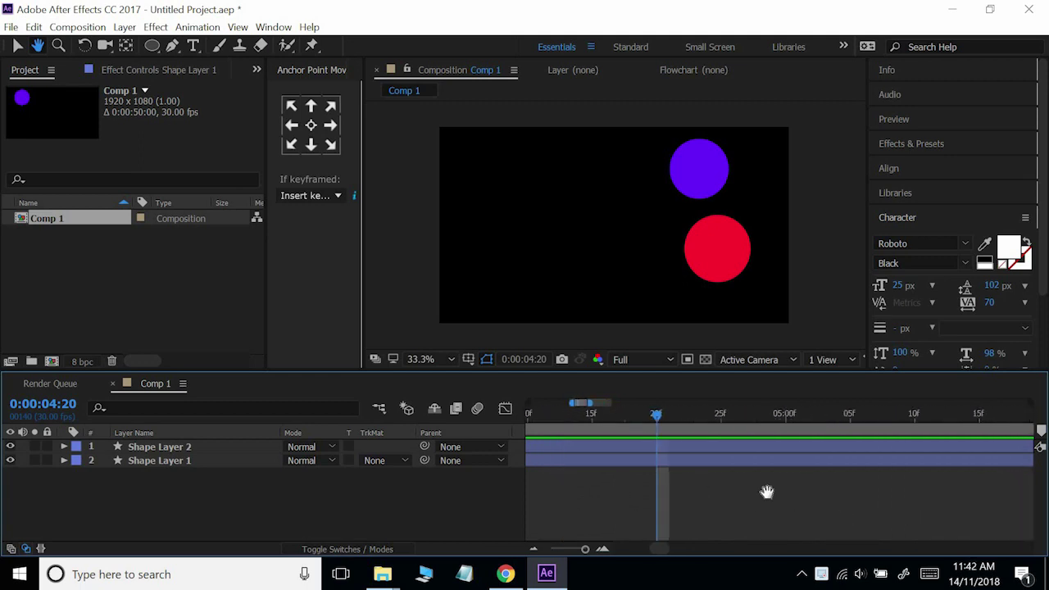
key(minus)
key(minus)
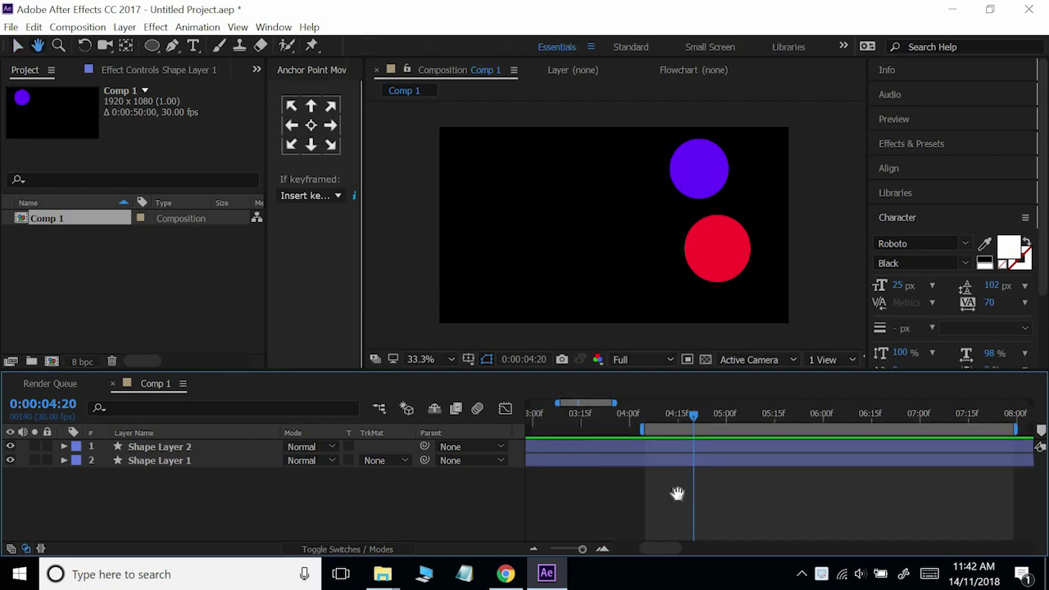
key(equal)
key(equal)
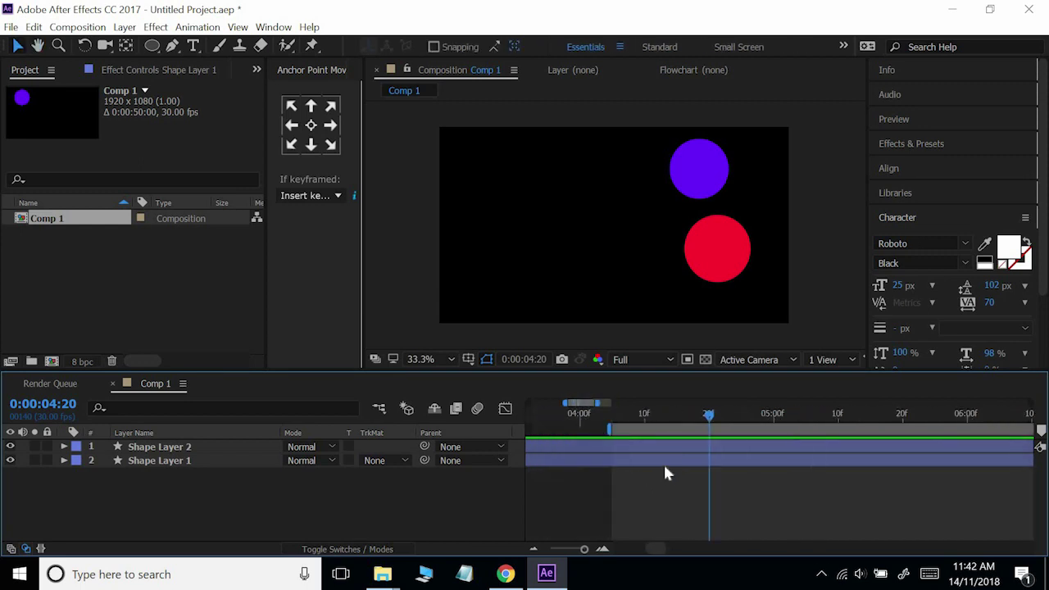
Select the red circle's layer, Shape Layer 1.
click(663, 462)
click(274, 465)
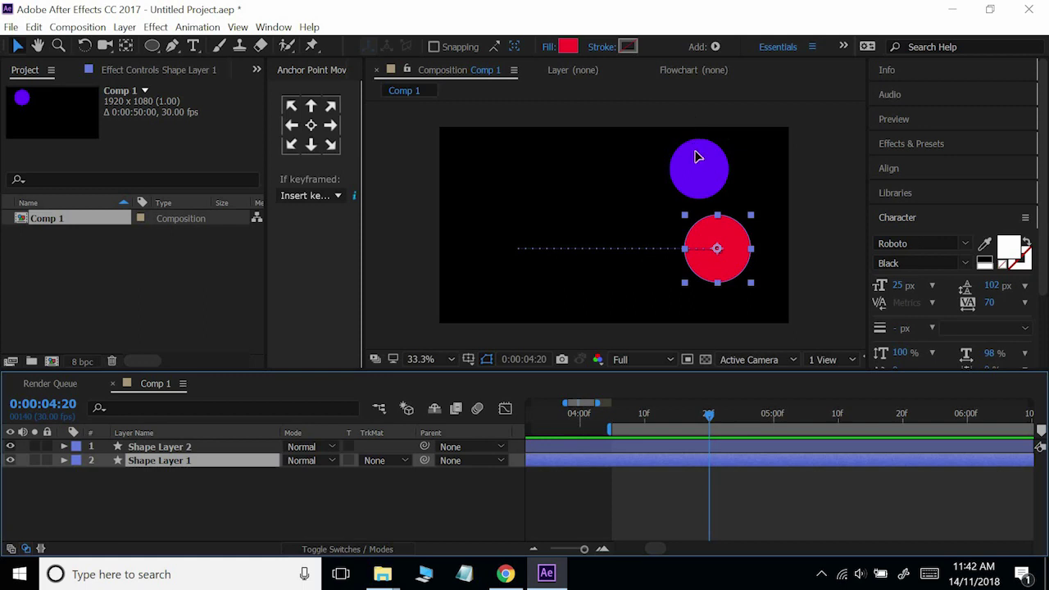
click(693, 151)
click(716, 254)
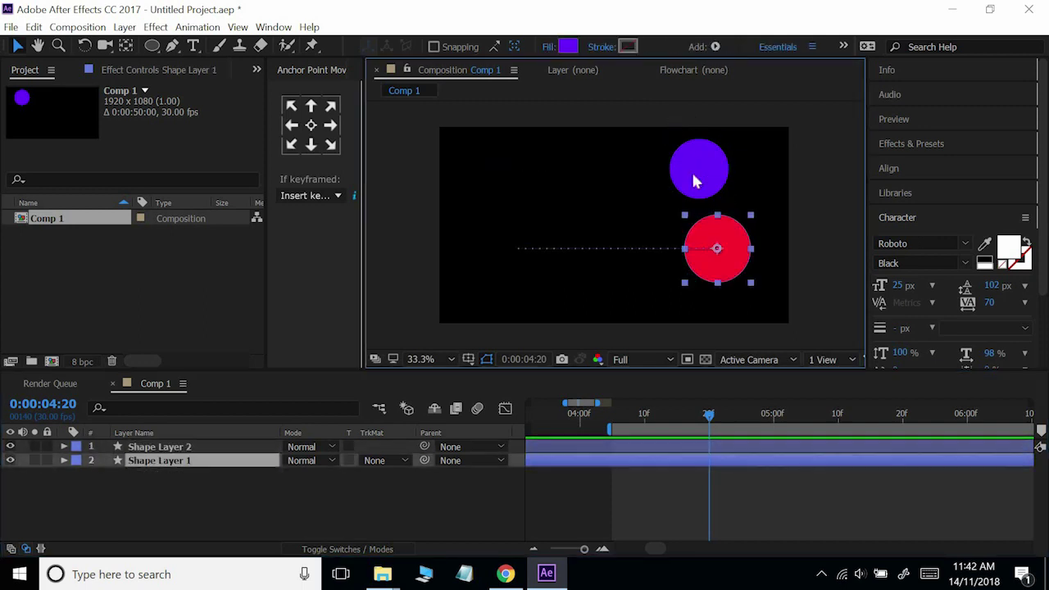
click(691, 170)
click(190, 461)
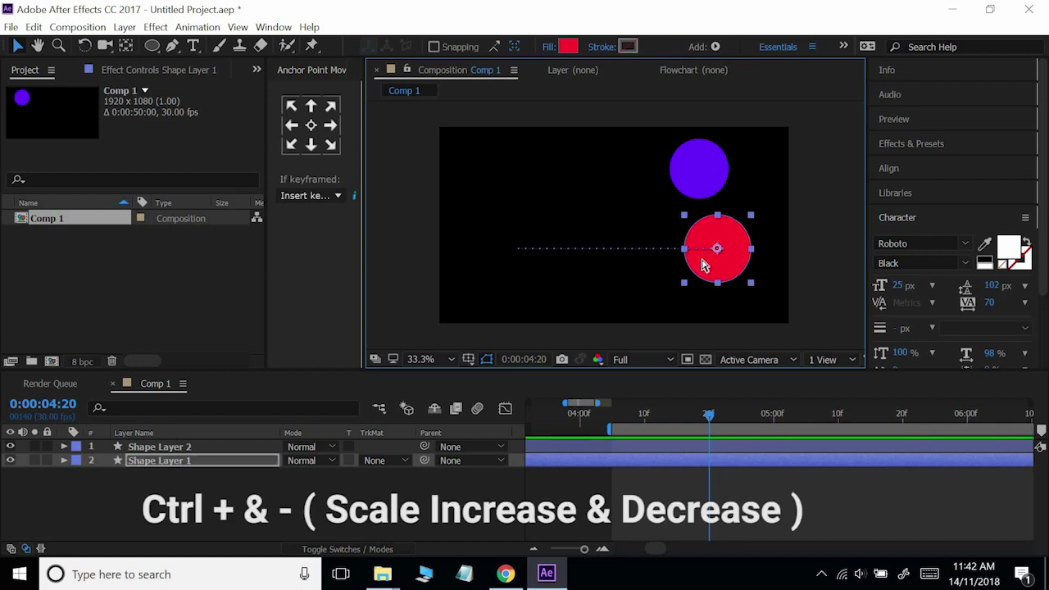
Scale the red circle up three steps with Ctrl+=, then down two steps with Ctrl+-.
key(ctrl+plus)
key(ctrl+plus)
key(ctrl+plus)
key(ctrl+plus)
key(ctrl+plus)
key(ctrl+plus)
key(ctrl+plus)
key(ctrl+plus)
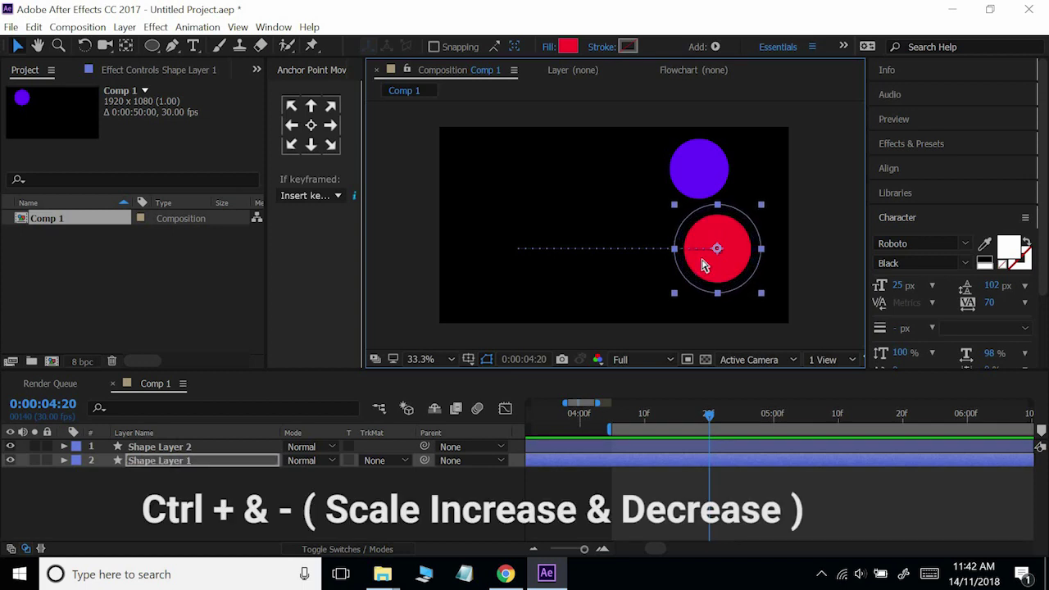
key(ctrl+plus)
key(ctrl+plus)
key(ctrl+plus)
key(ctrl+plus)
key(ctrl+plus)
key(ctrl+plus)
key(ctrl+plus)
key(ctrl+plus)
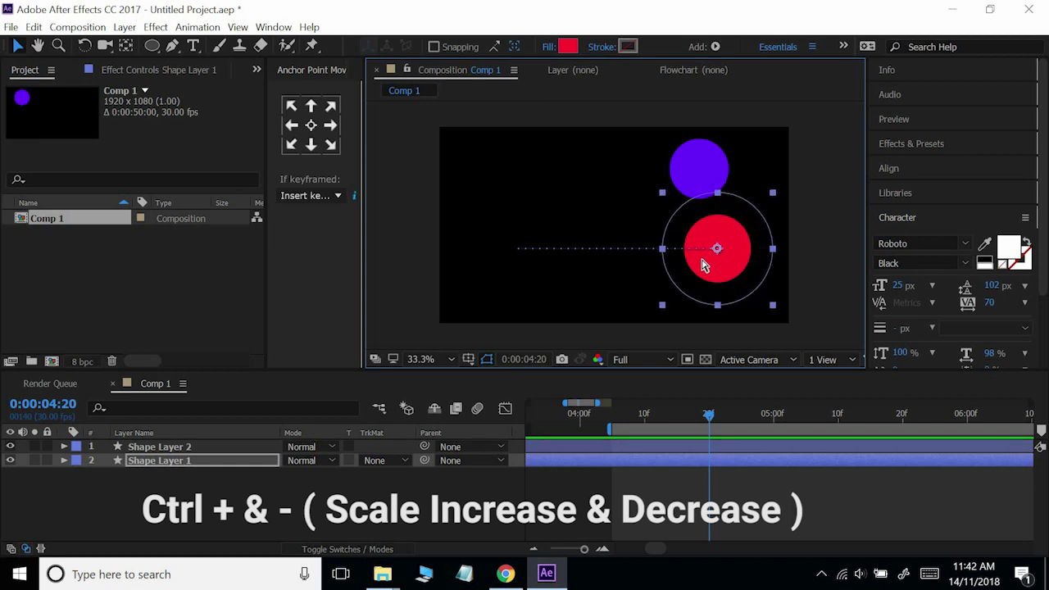
key(ctrl+plus)
key(ctrl+plus)
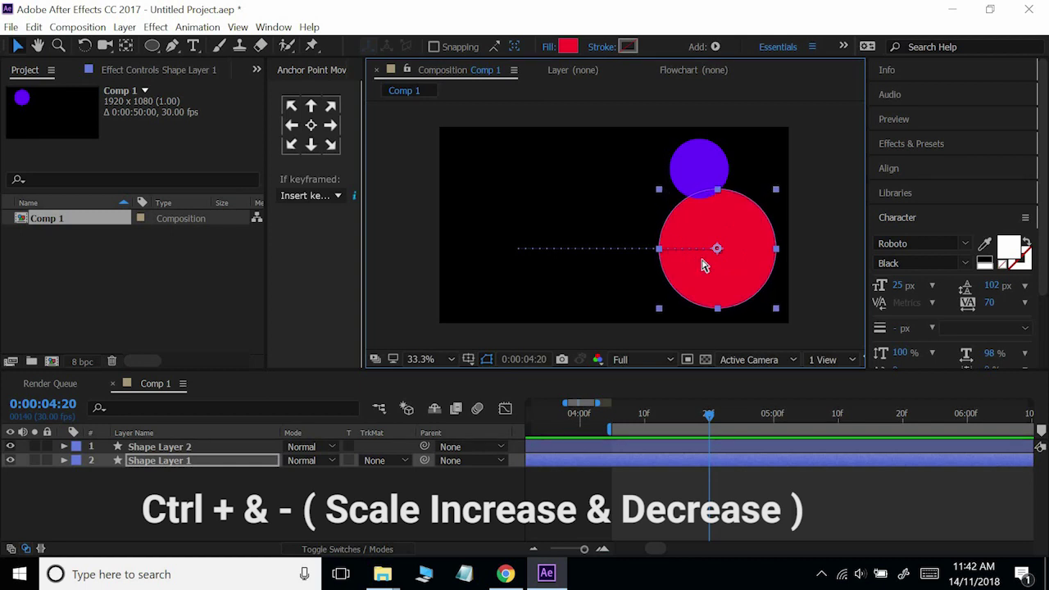
key(ctrl+minus)
key(ctrl+minus)
key(ctrl+minus)
key(ctrl+minus)
key(ctrl+minus)
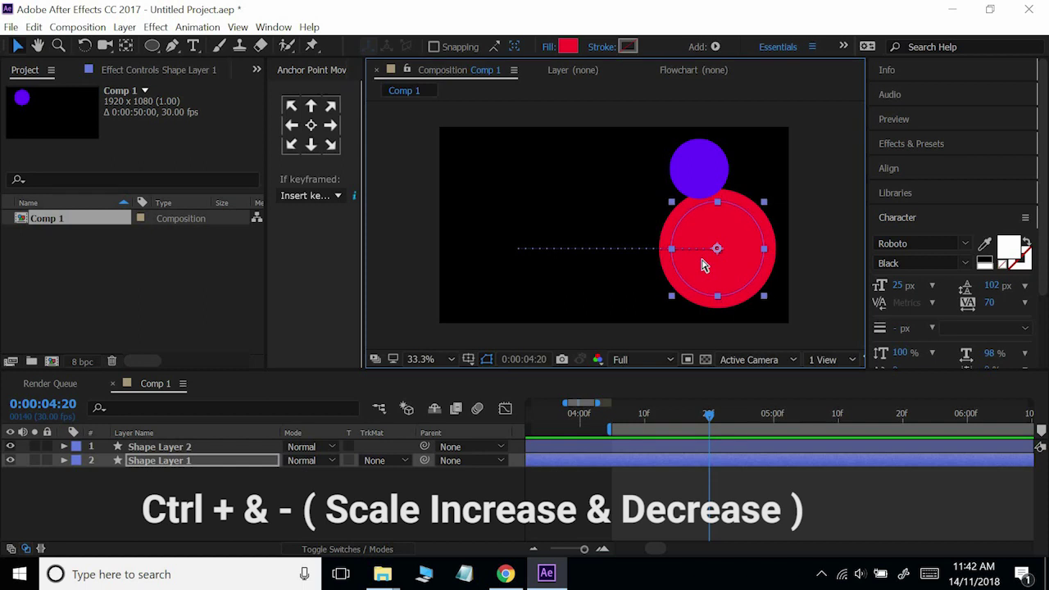
key(ctrl+minus)
key(ctrl+minus)
key(ctrl+minus)
key(ctrl+minus)
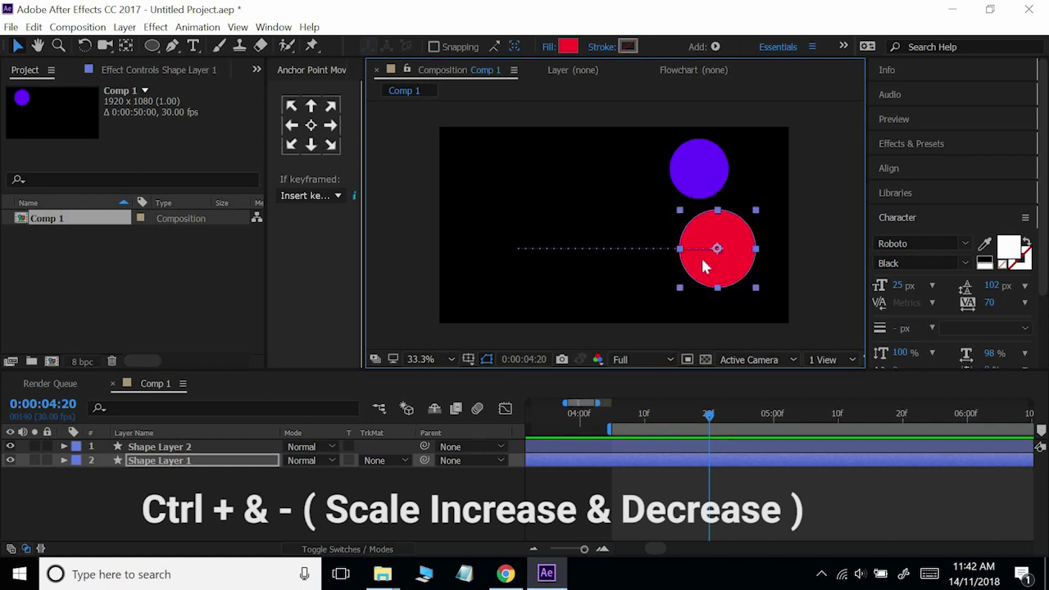
Scale the red circle up slightly, rotate it clockwise four nudges, then back two.
key(ctrl+plus)
key(ctrl+plus)
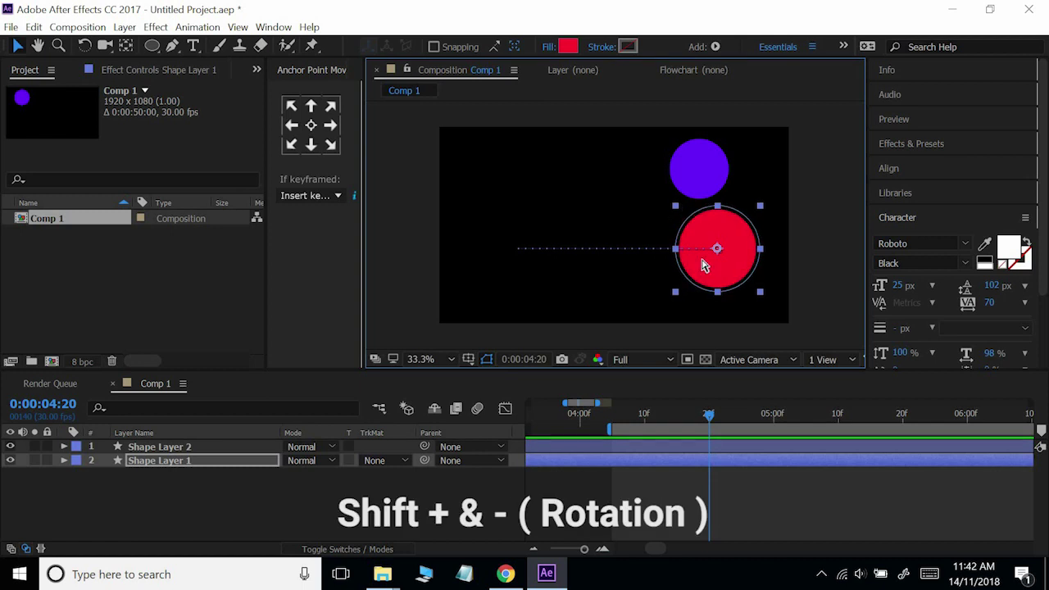
key(ctrl+plus)
key(shift+KP_Add)
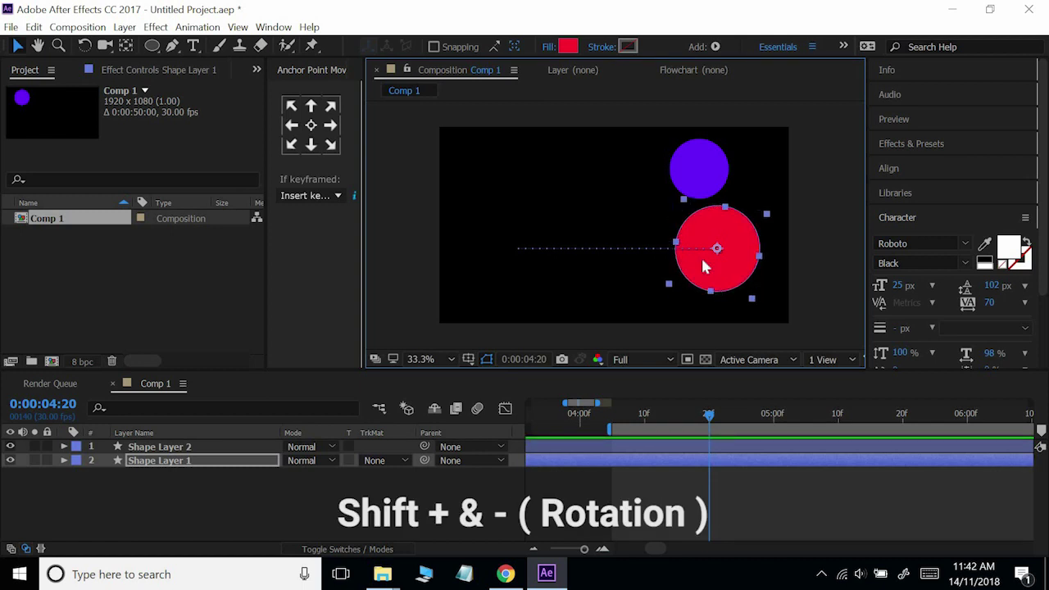
key(shift+KP_Add)
key(shift+KP_Add)
key(shift+KP_Add)
key(shift+KP_Add)
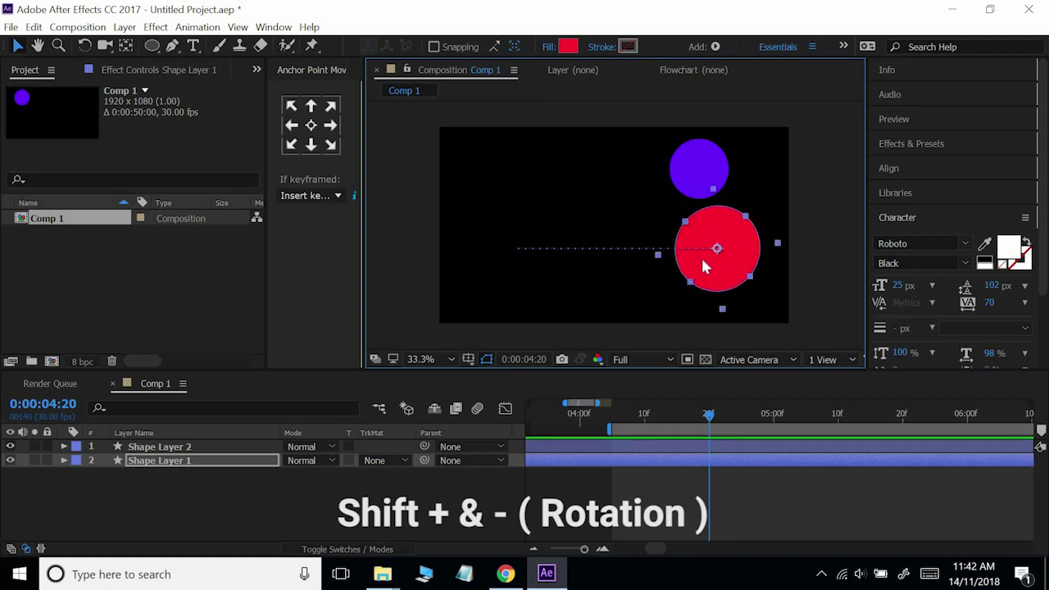
key(shift+KP_Add)
key(shift+KP_Add)
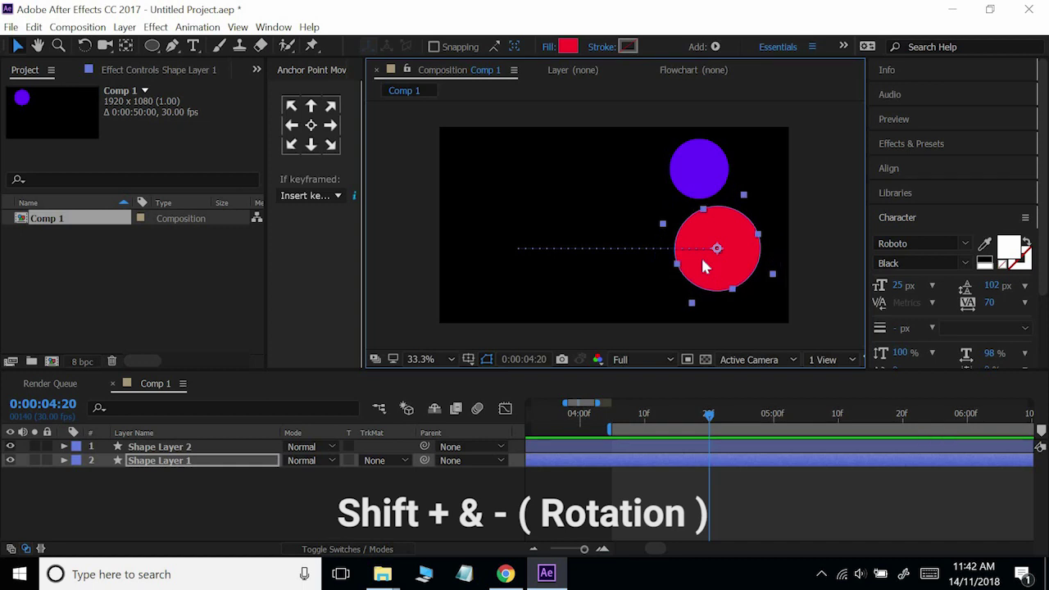
key(shift+KP_Add)
key(shift+KP_Add)
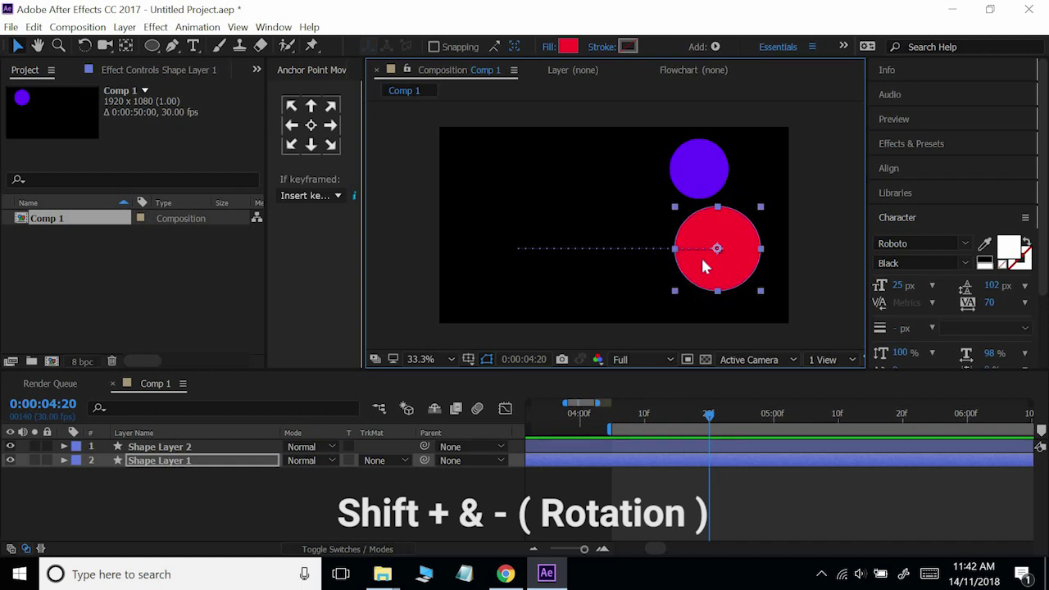
key(shift+KP_Subtract)
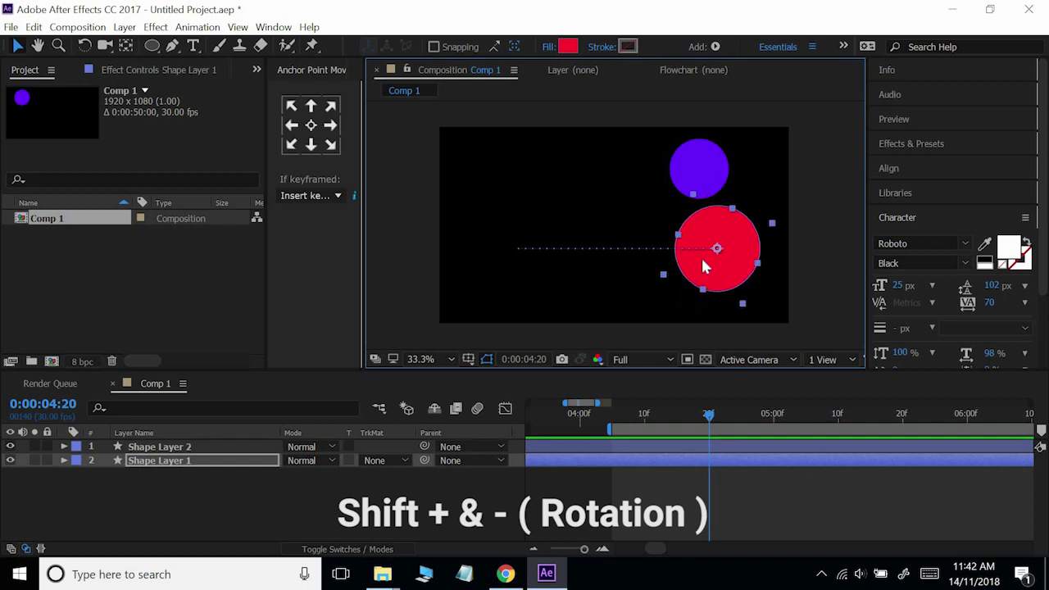
key(shift+KP_Subtract)
key(shift+KP_Subtract)
key(shift+KP_Subtract)
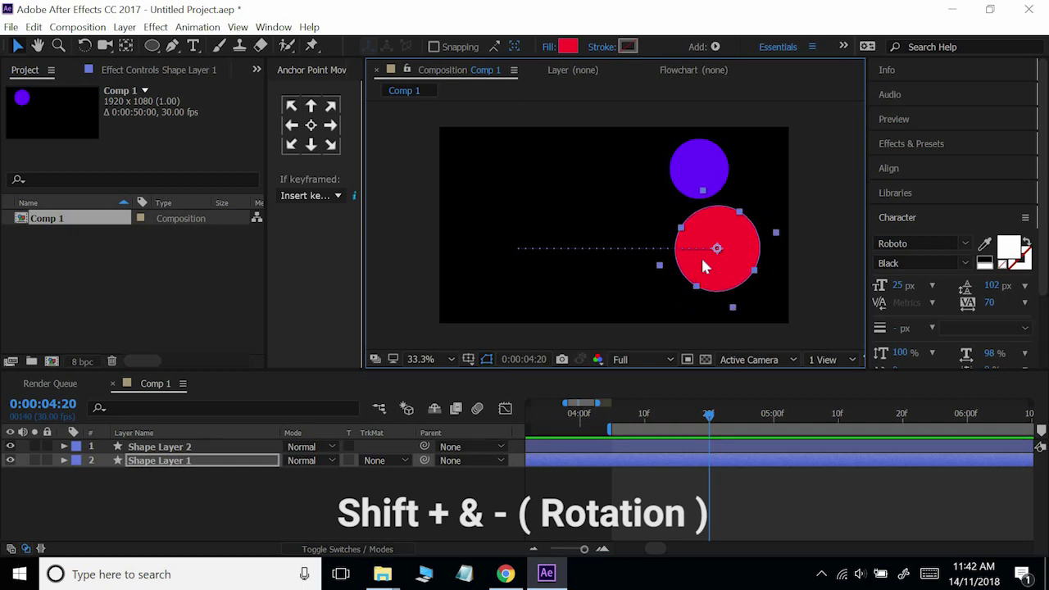
Enlarge the red circle with Alt+numpad plus, rotate it counter-clockwise a little, then fine-tune its scale.
key(alt+KP_Add)
key(alt+KP_Add)
key(alt+KP_Add)
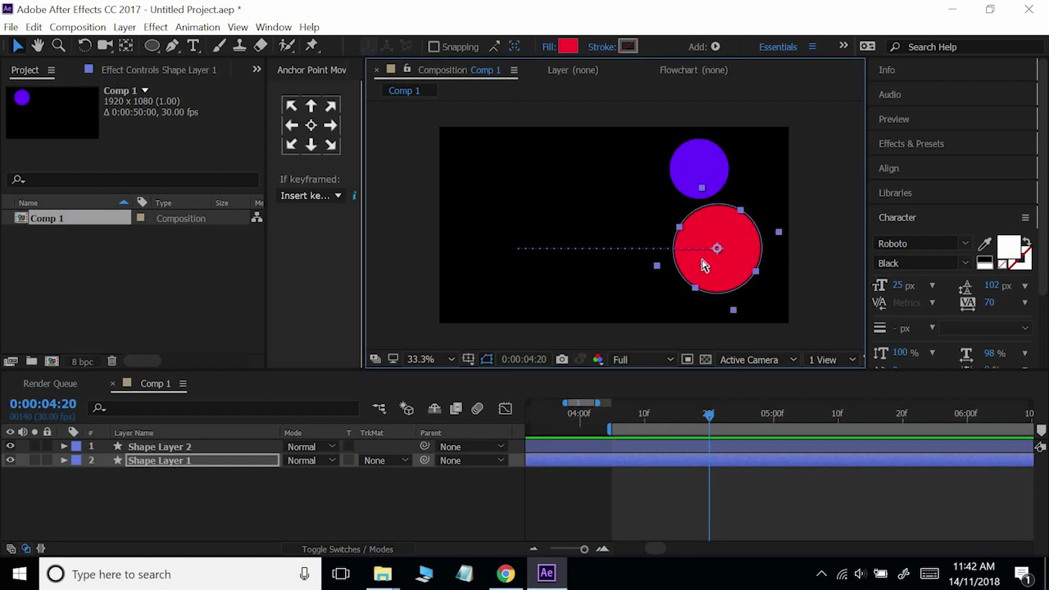
key(alt+KP_Add)
key(alt+KP_Add)
key(alt+KP_Add)
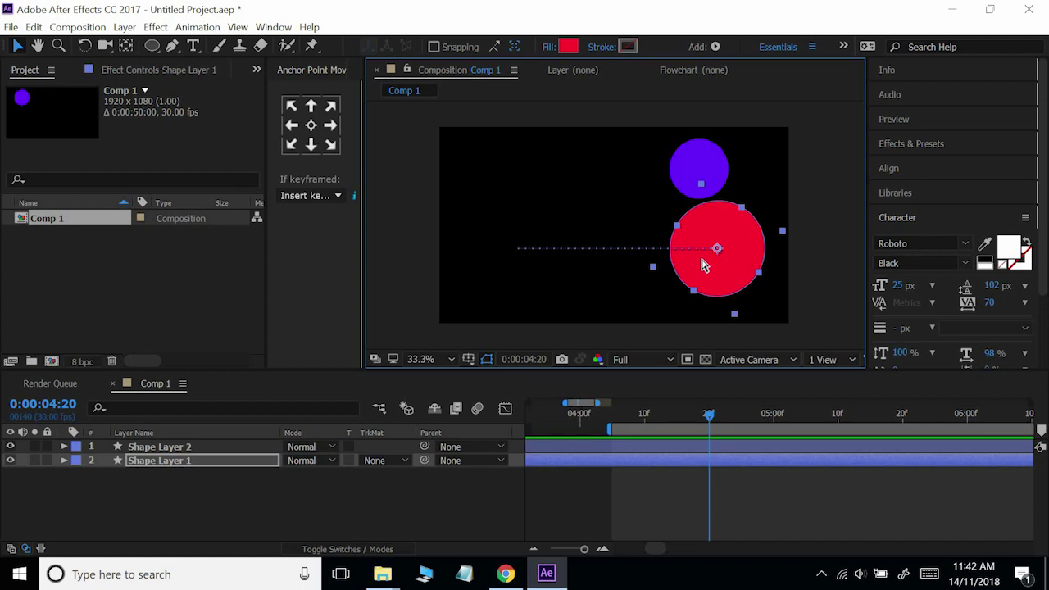
key(alt+KP_Add)
key(alt+KP_Add)
key(alt+KP_Add)
key(alt+KP_Add)
key(alt+KP_Add)
key(alt+KP_Add)
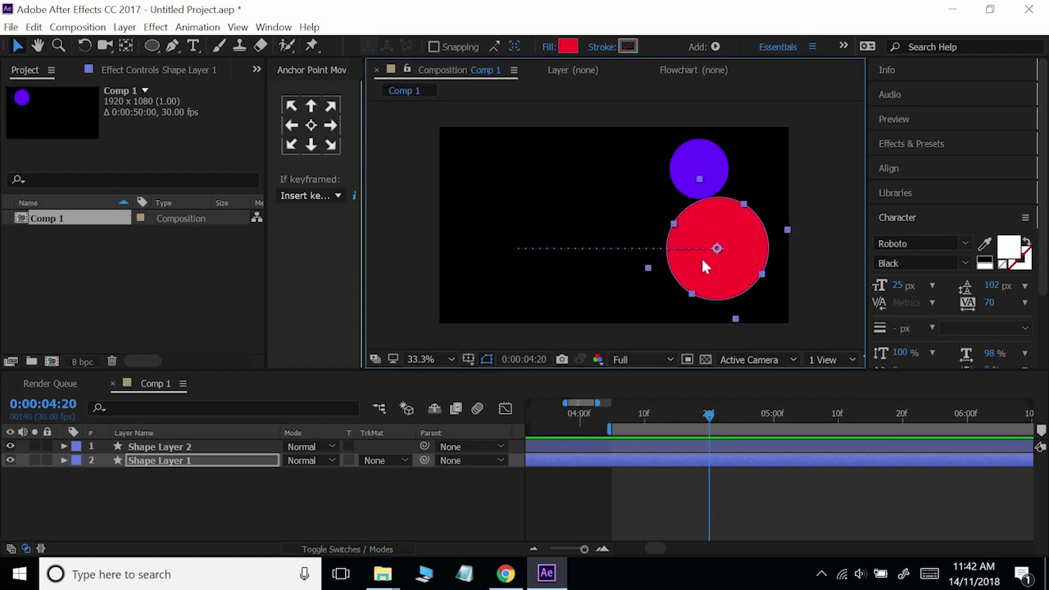
key(shift+KP_Subtract)
key(shift+KP_Subtract)
key(shift+KP_Subtract)
key(shift+KP_Subtract)
key(shift+KP_Subtract)
key(shift+KP_Subtract)
key(shift+KP_Subtract)
key(shift+KP_Subtract)
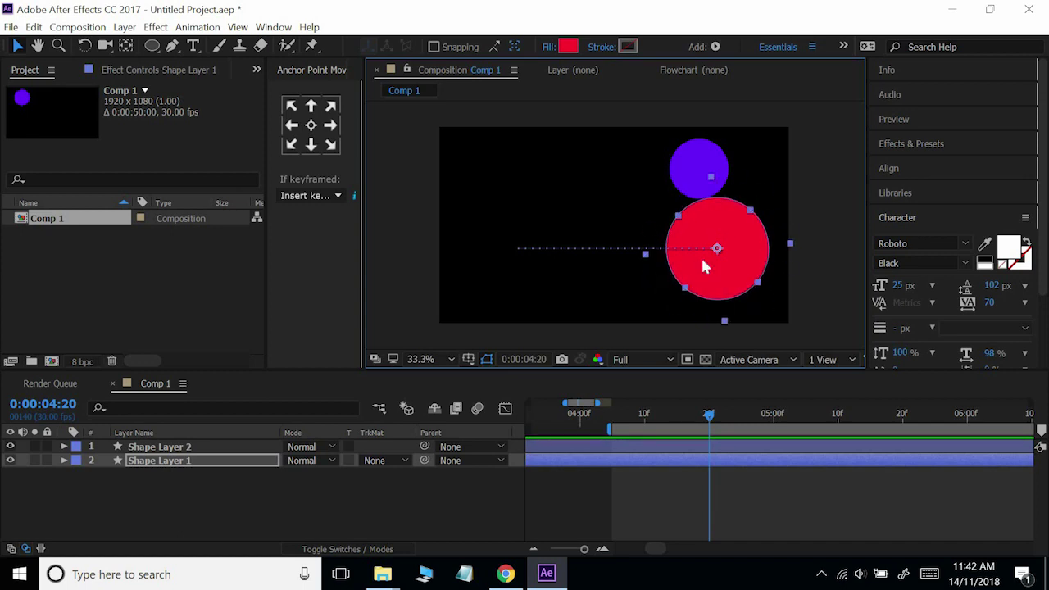
key(KP_Subtract)
key(KP_Subtract)
key(KP_Subtract)
key(KP_Subtract)
key(KP_Subtract)
key(KP_Subtract)
key(KP_Subtract)
key(KP_Subtract)
key(KP_Subtract)
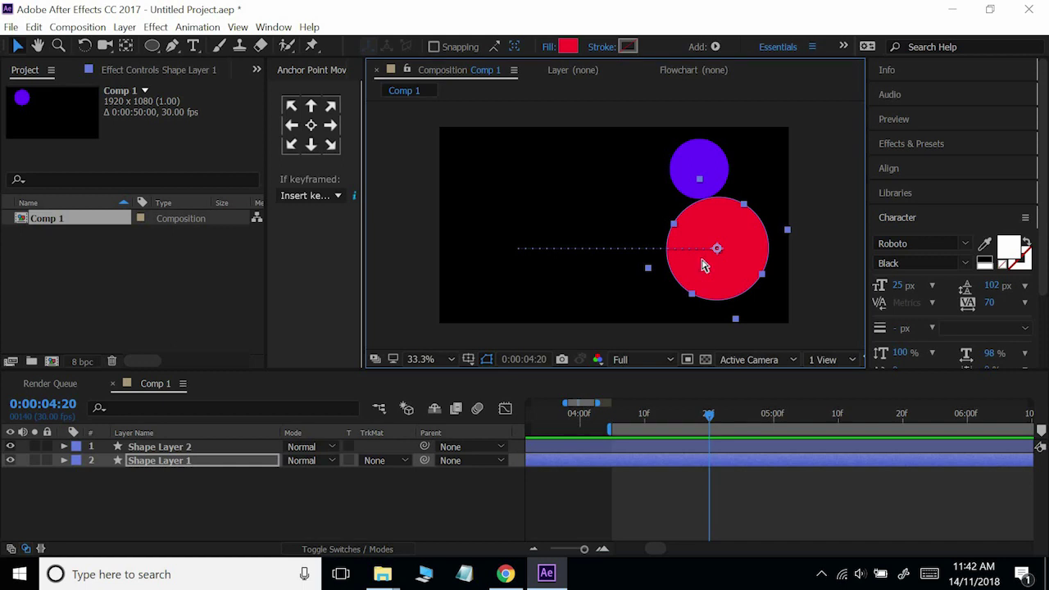
key(alt+KP_Add)
key(alt+KP_Add)
key(alt+KP_Add)
key(alt+KP_Add)
key(alt+KP_Add)
key(alt+KP_Add)
key(alt+KP_Add)
key(alt+KP_Subtract)
key(alt+KP_Subtract)
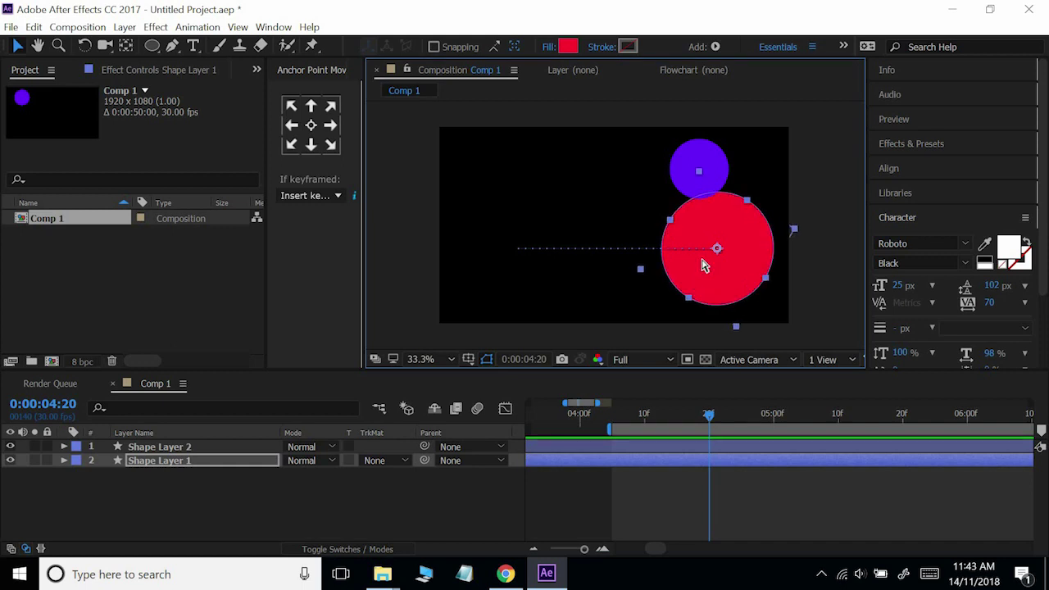
key(alt+KP_Subtract)
key(alt+KP_Subtract)
key(alt+KP_Subtract)
key(alt+KP_Subtract)
key(alt+KP_Subtract)
key(alt+KP_Subtract)
key(alt+KP_Subtract)
key(alt+KP_Subtract)
key(alt+KP_Subtract)
key(alt+KP_Subtract)
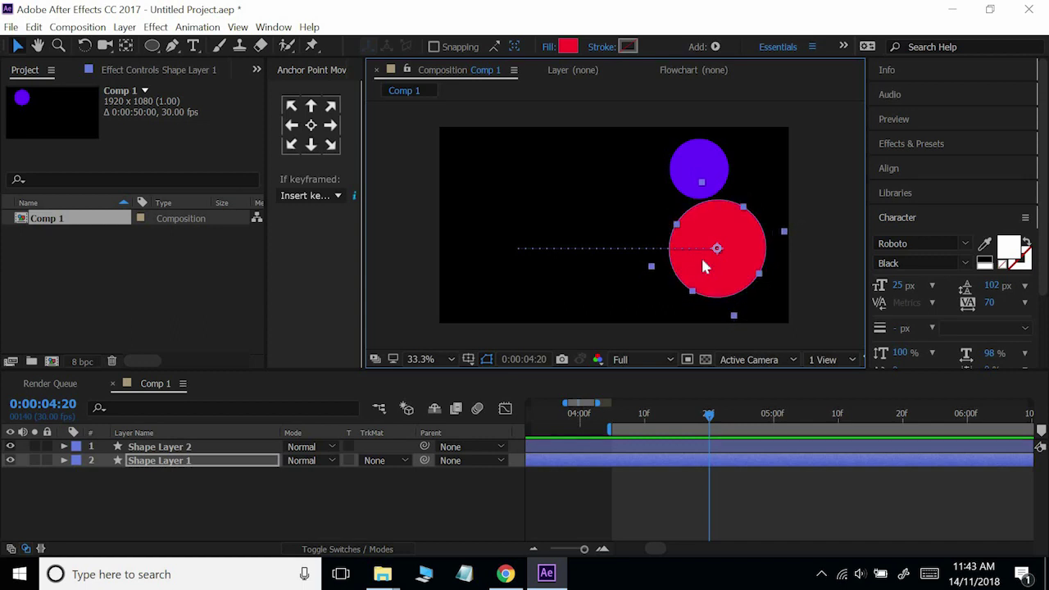
Move the current time back to 0:00:04:13 and pan the timeline with the Hand tool.
drag(664, 423, 664, 418)
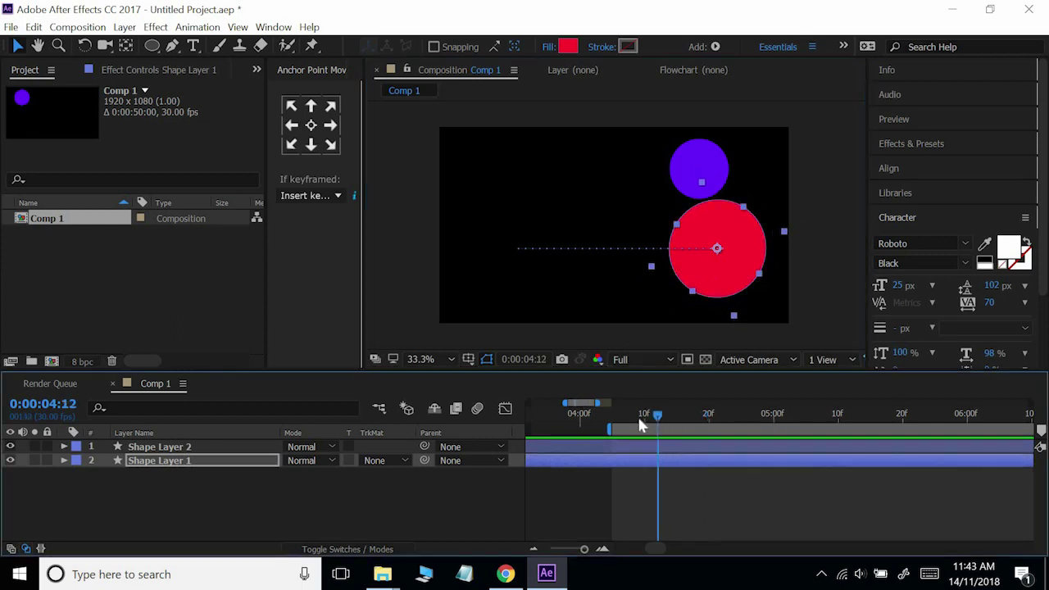
scroll(694, 514, right, 3)
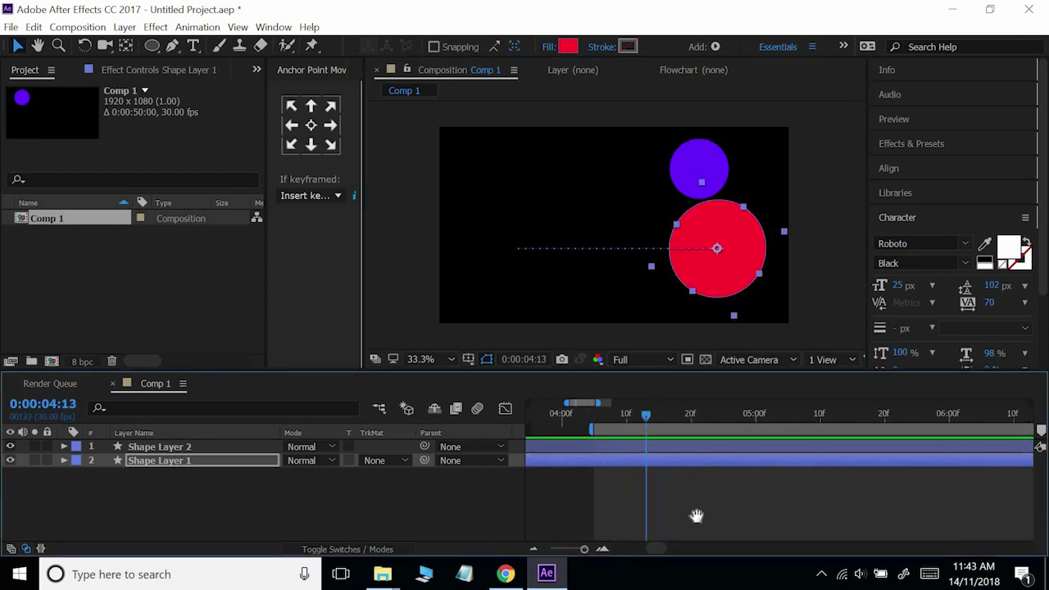
key(h)
scroll(681, 502, left, 1)
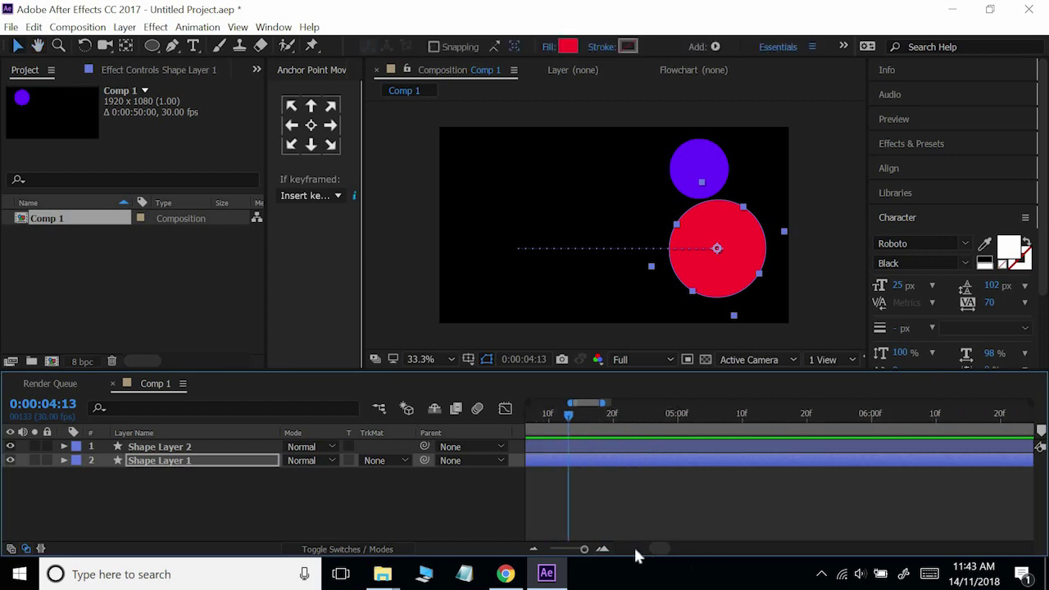
mouse_move(666, 547)
mouse_down()
mouse_move(688, 547)
mouse_move(658, 555)
mouse_up()
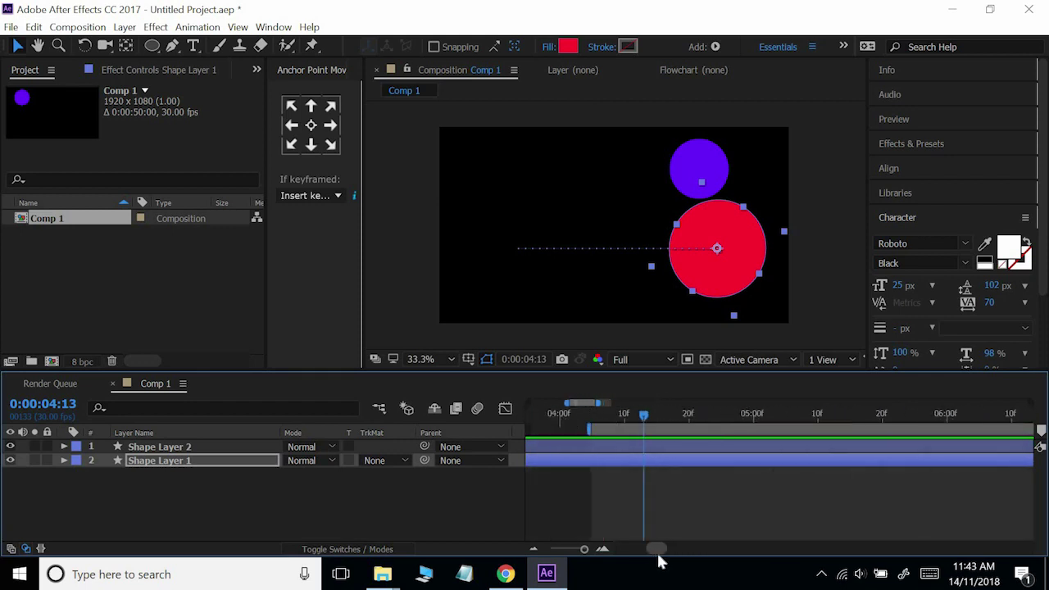
Scrub the current time forward past 0:00:04:18 and set it to 0:00:06:14.
drag(646, 415, 677, 414)
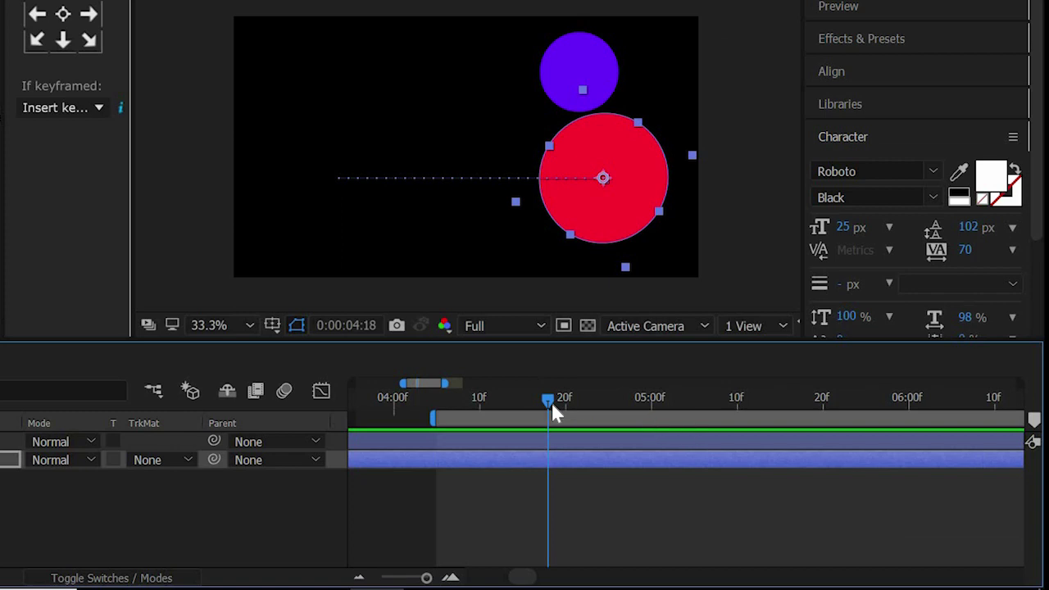
drag(550, 401, 1024, 416)
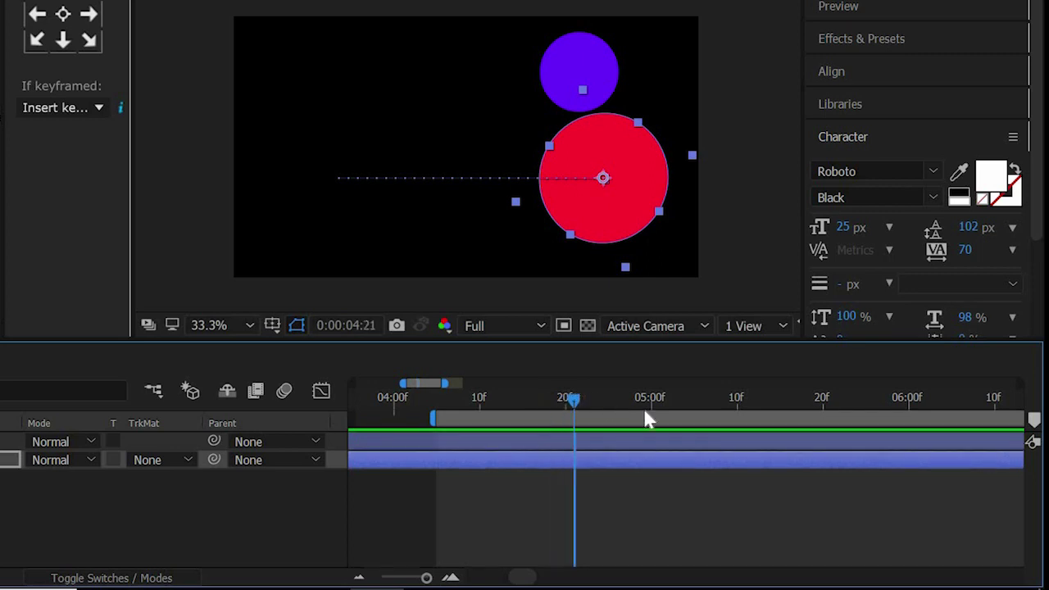
click(419, 421)
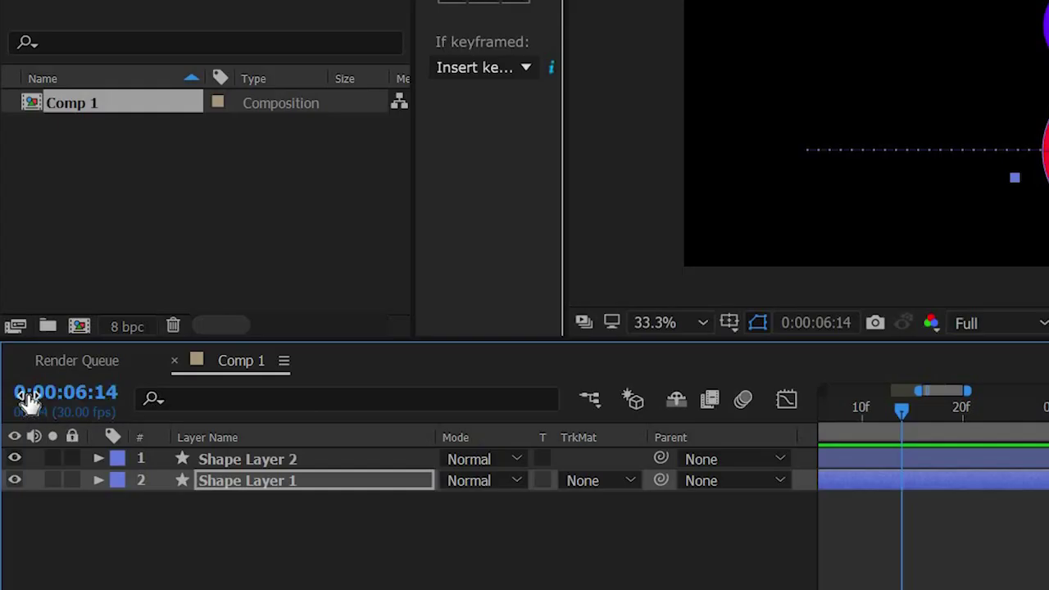
Enter 0:00:07:14 as the current time, changing the seconds from 06 to 07.
click(82, 393)
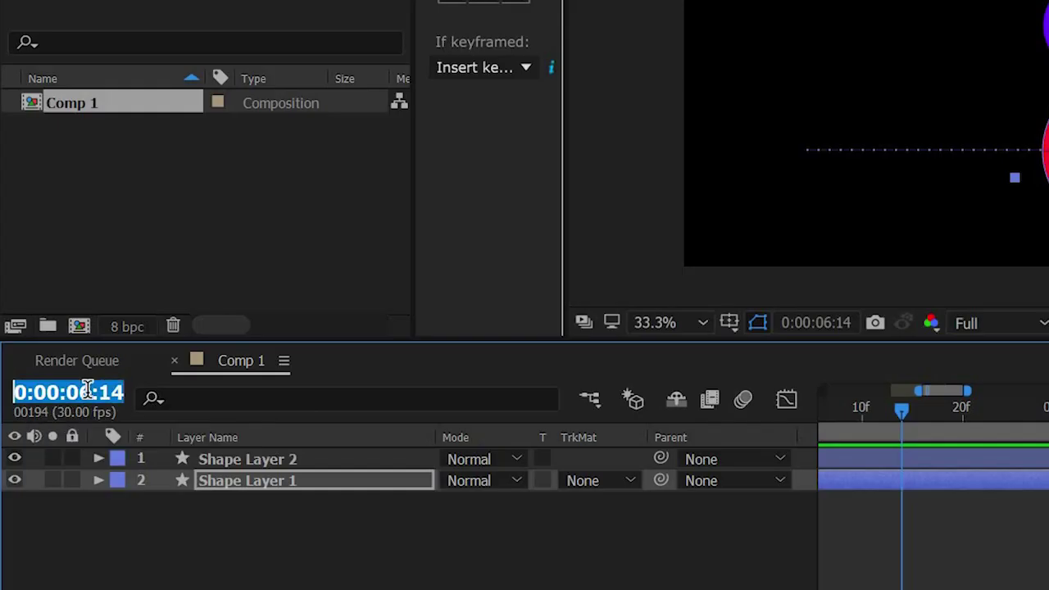
click(88, 393)
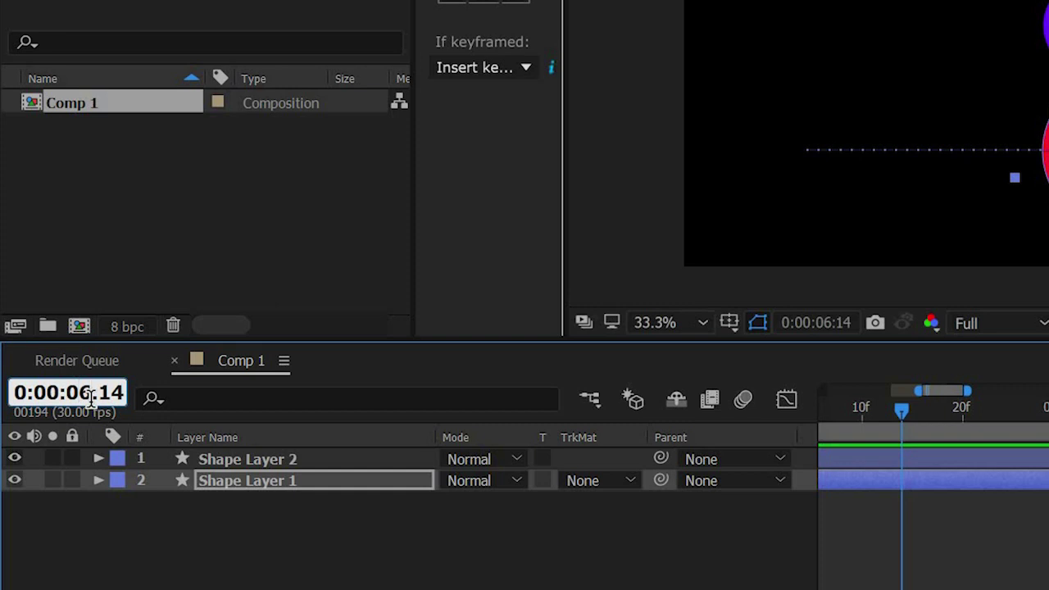
key(BackSpace)
text(7)
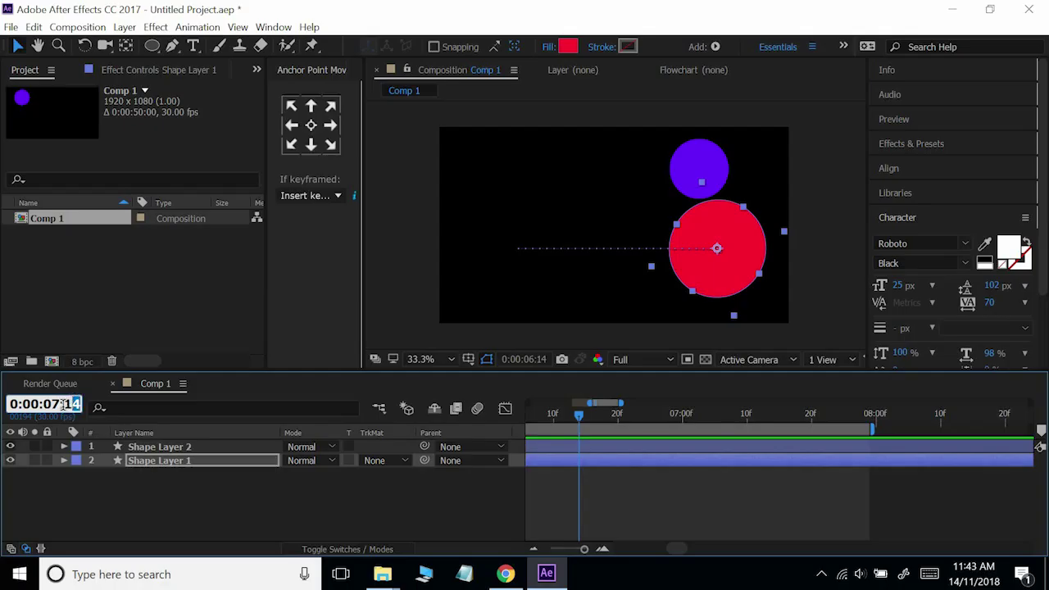
drag(60, 403, 14, 403)
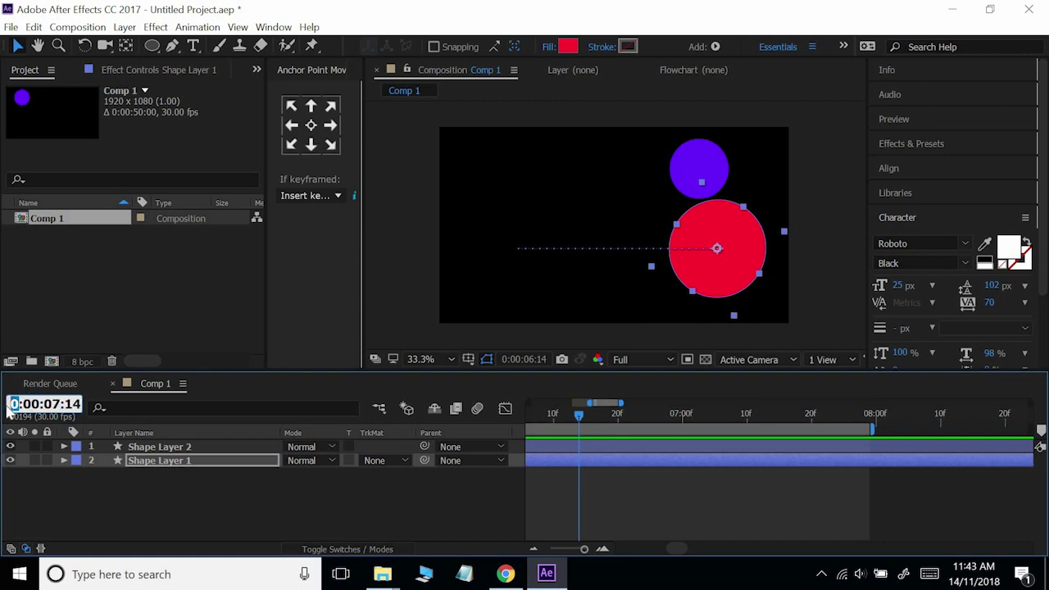
click(26, 403)
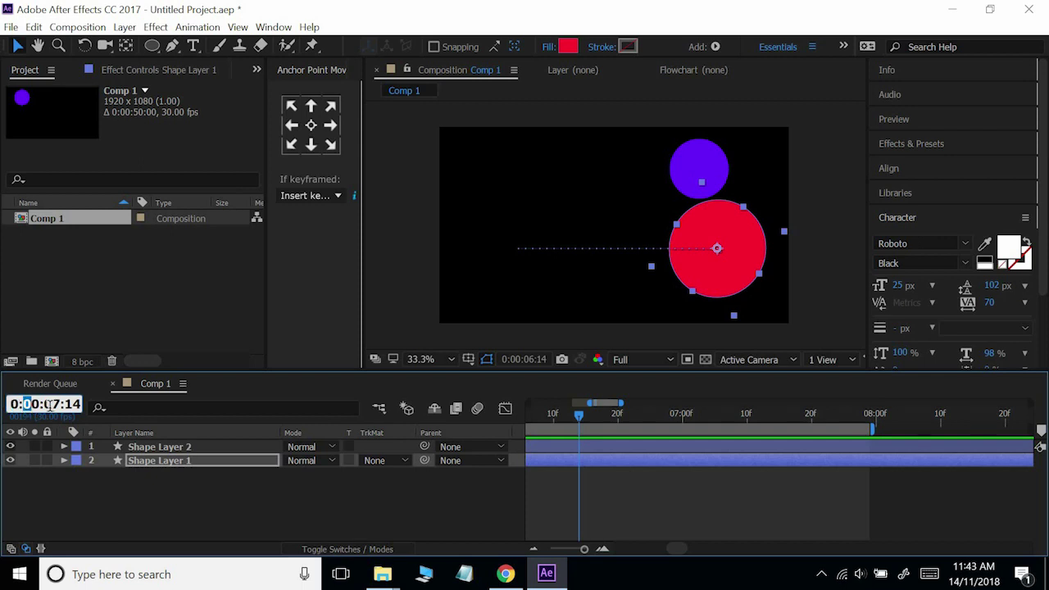
click(53, 403)
click(67, 403)
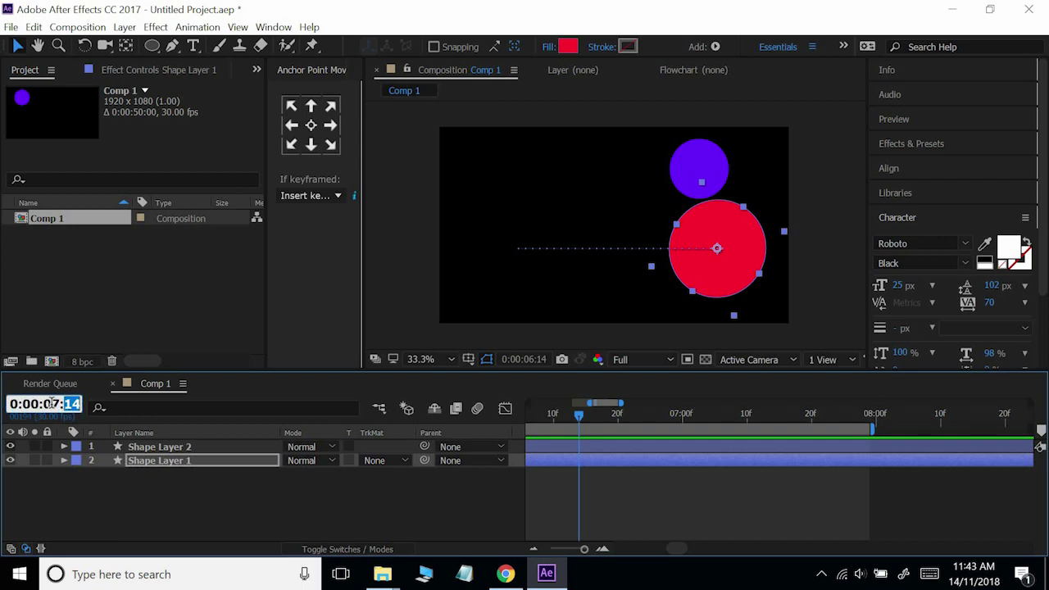
click(59, 403)
key(Return)
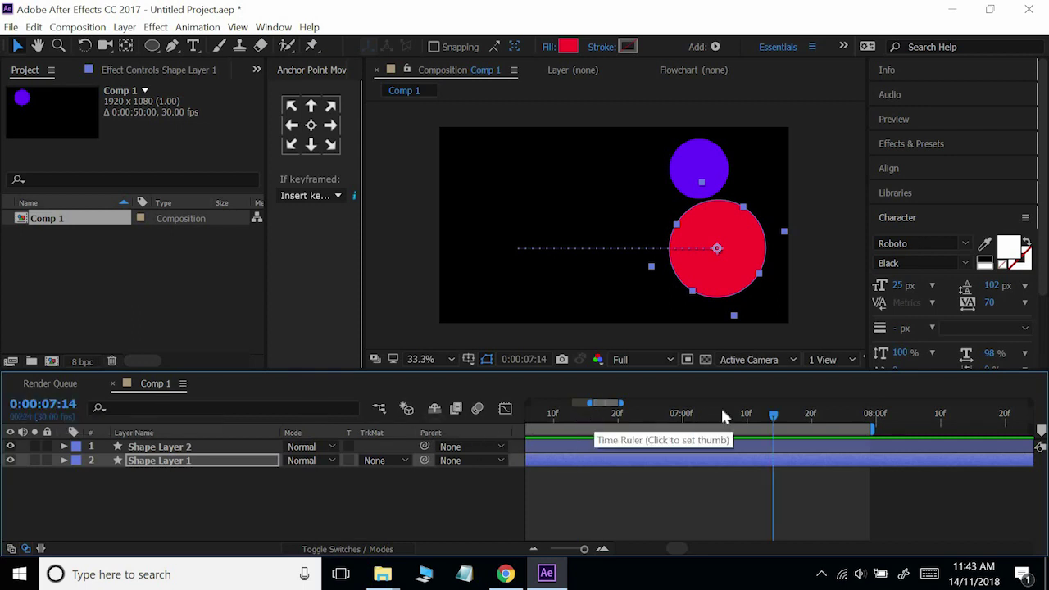
Move the current time back to 0:00:03:28 using the time ruler.
drag(766, 424, 24, 382)
click(42, 403)
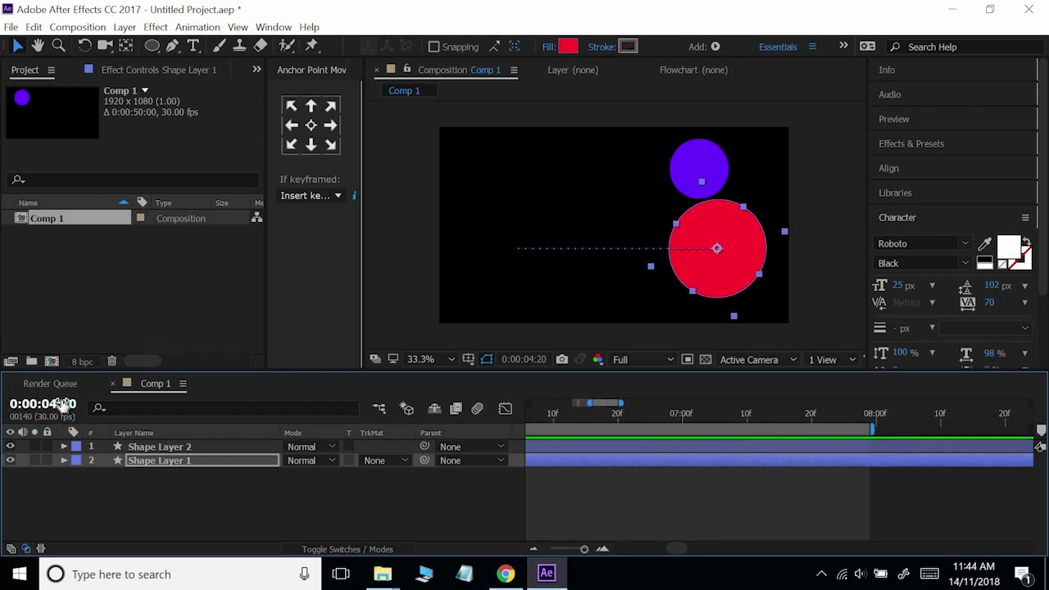
click(639, 418)
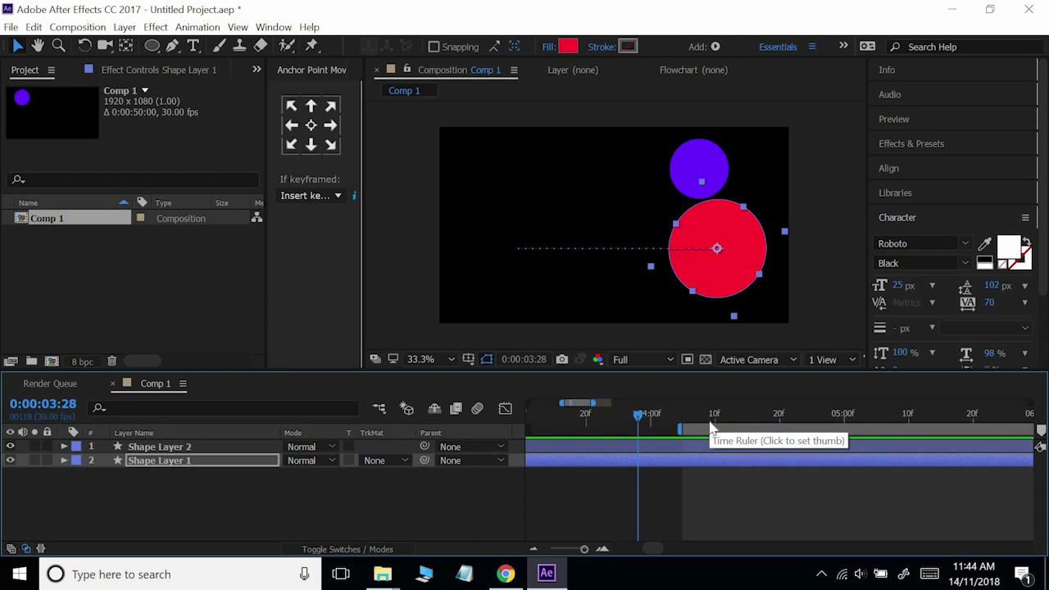